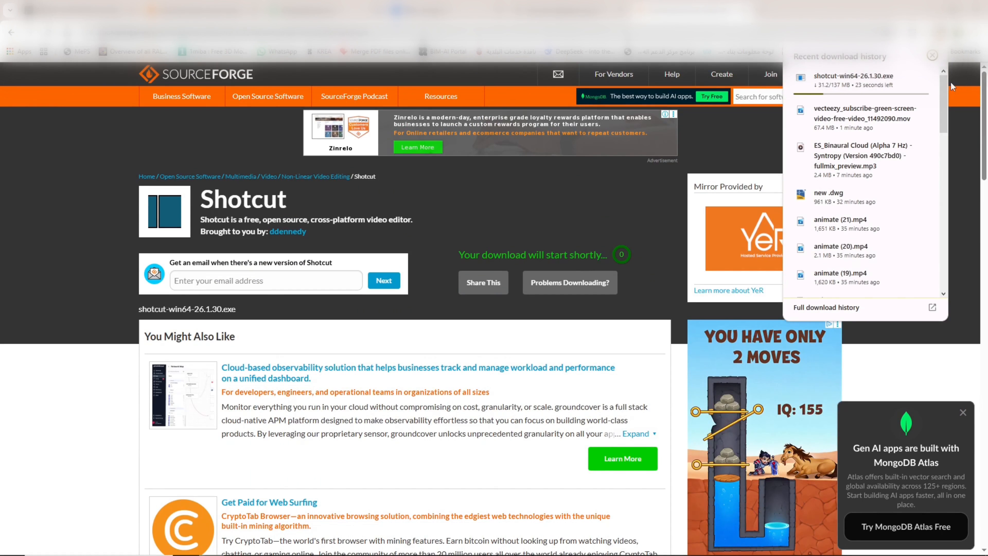
# - Search the computer for Shotcut and launch the app
pyautogui.click(950, 81)
pyautogui.click(12, 545)
pyautogui.click(12, 545)
pyautogui.click(70, 549)
pyautogui.write('shotcut')
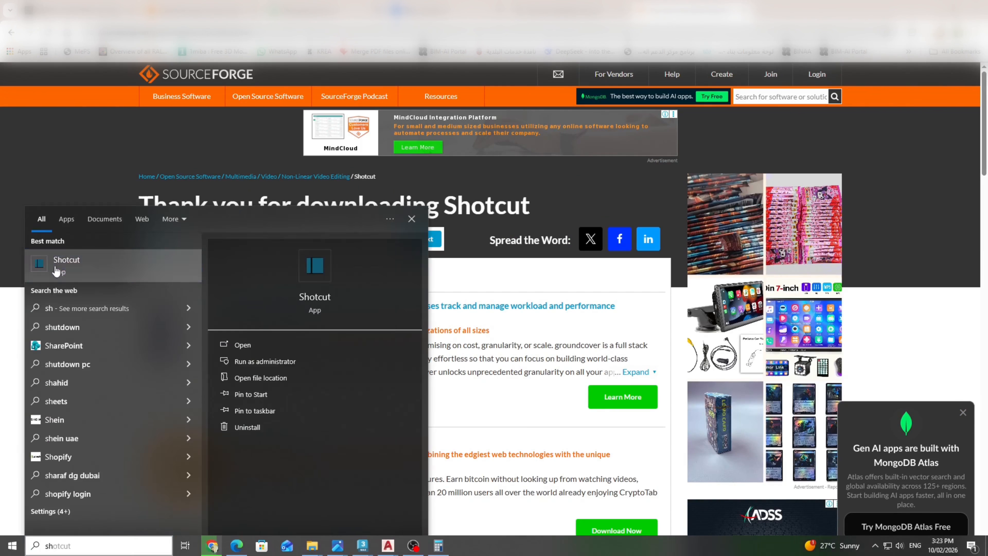
pyautogui.click(56, 269)
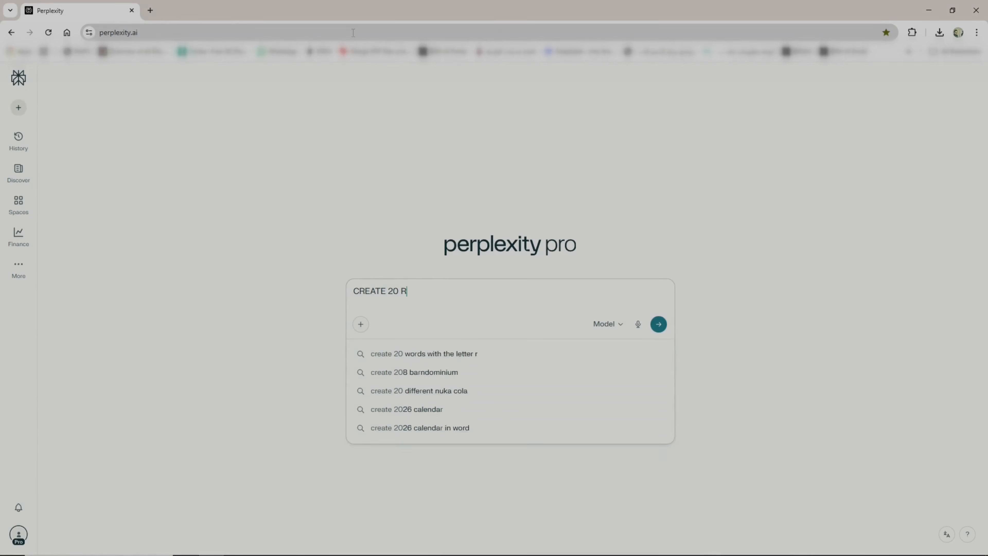
# - Ask Perplexity to create 20 prompts for Meta AI videos about the YouTube video "7 HZ HEALING TUNES" using cosmos visuals and a dreaming atmosphere
pyautogui.write('OMPTS ')
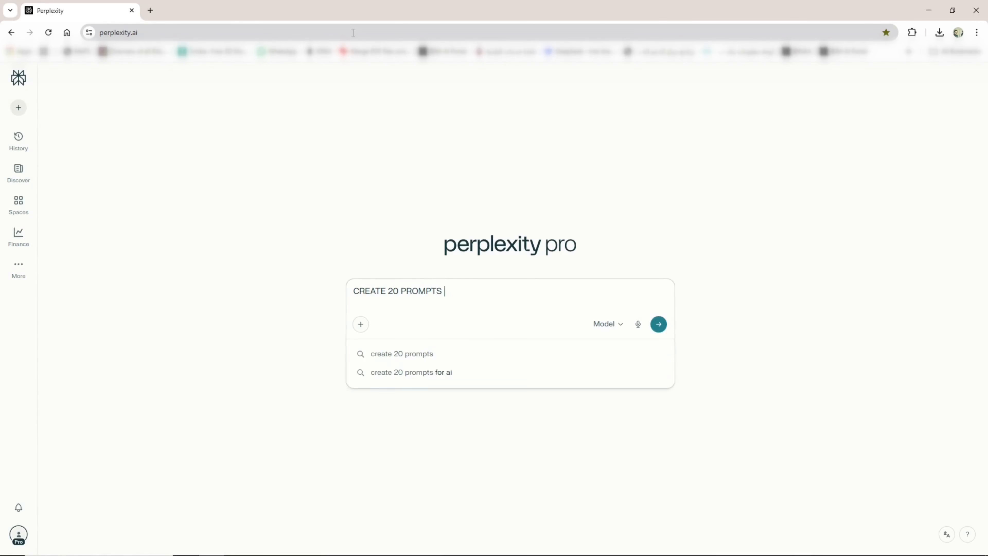
pyautogui.write('TO CREATE VIDEOS WITH META AI ABOUT MY NEW YOUTUBE VIDEO " 7 HZ HEALING TUNES " USING COSMOS VISUAL')
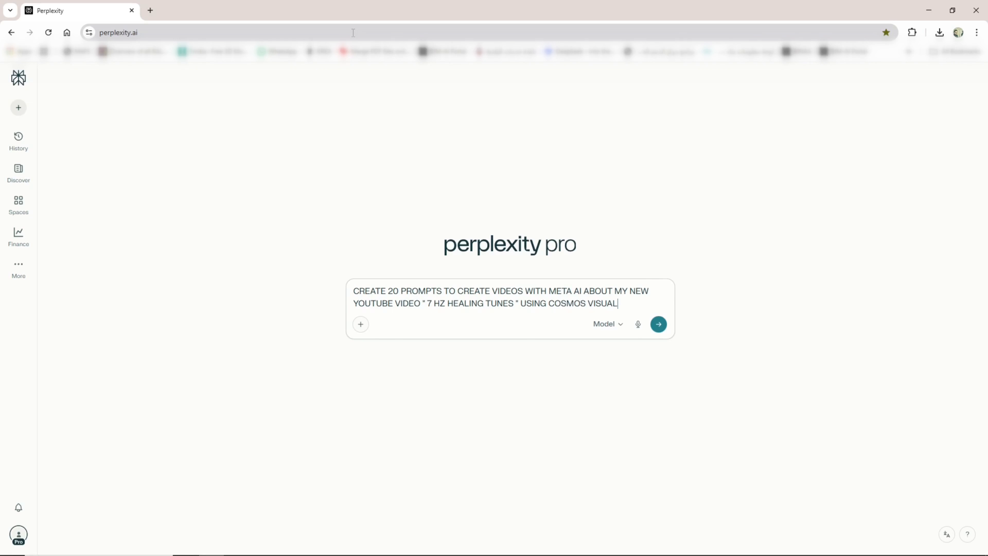
pyautogui.write('S AND DREAMIG')
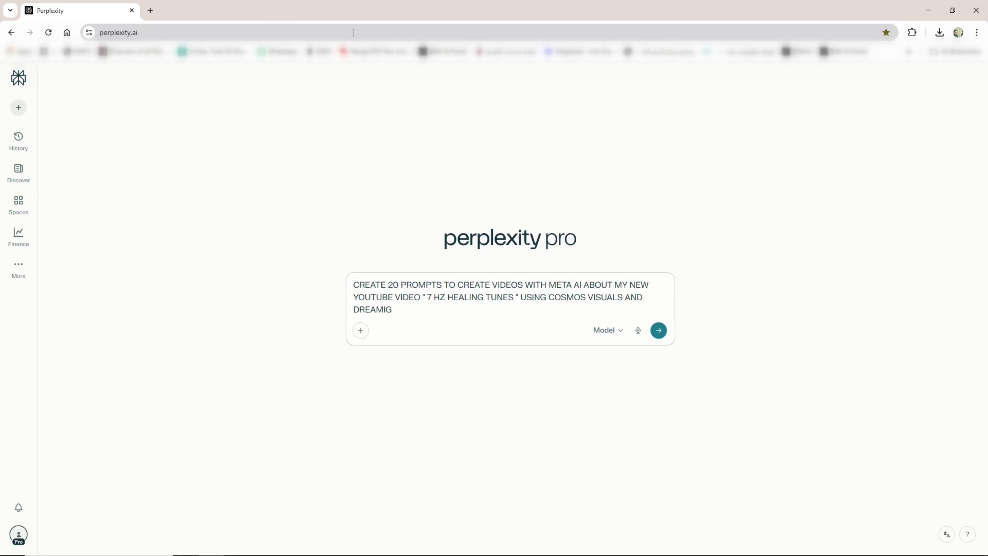
pyautogui.write(' ATMOSPHERE')
pyautogui.press('Return')
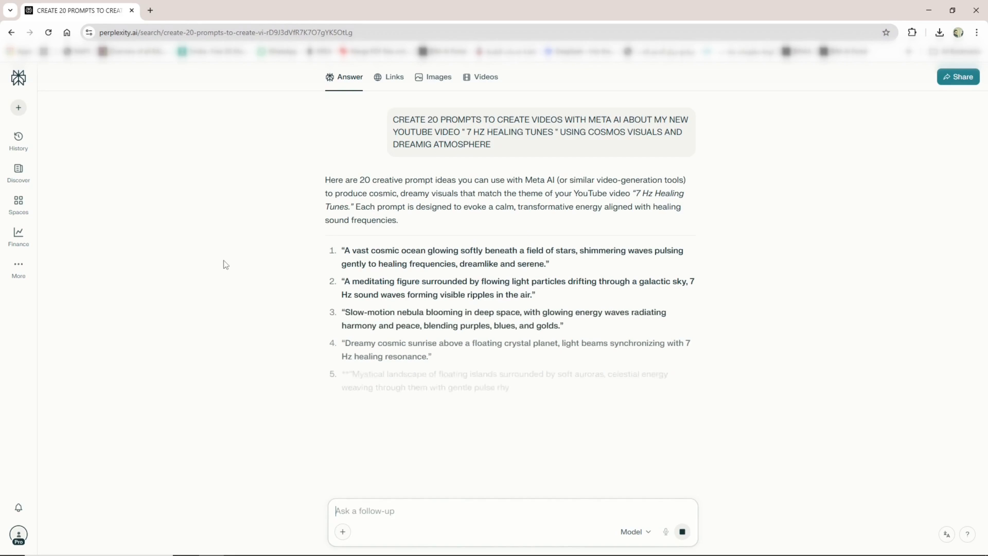
# - Open meta.ai in a new tab and set it to create images in 16:9 format
pyautogui.click(147, 5)
pyautogui.write('meta.ai')
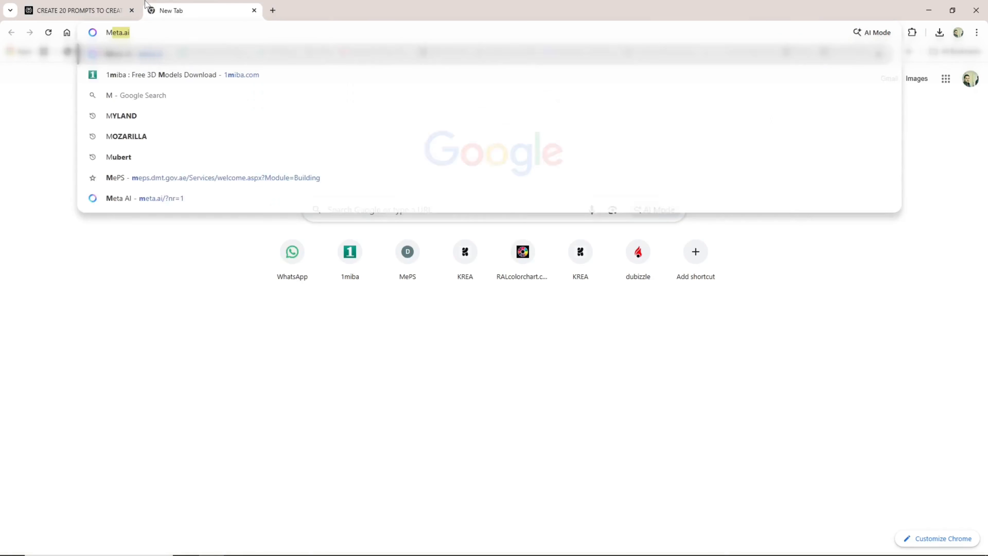
pyautogui.press('Return')
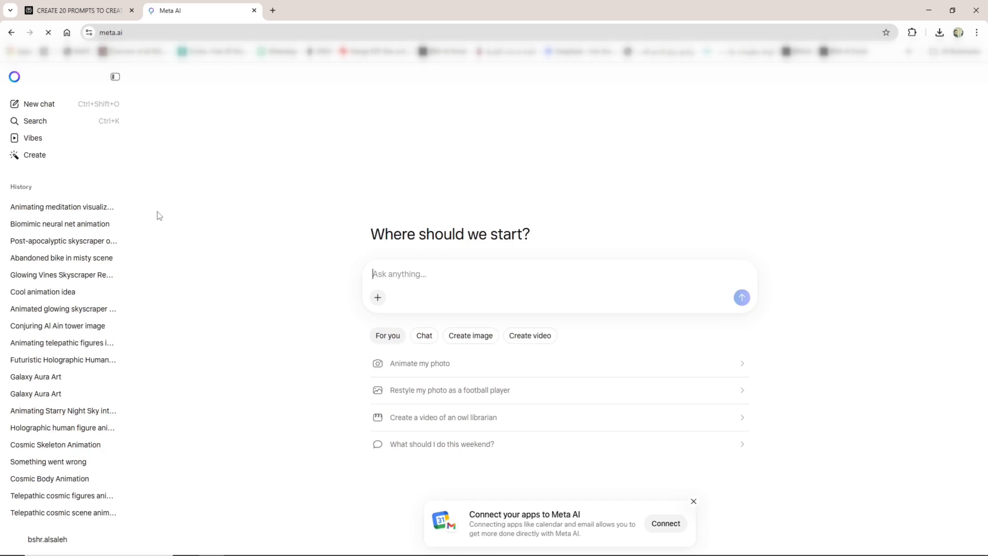
pyautogui.click(376, 298)
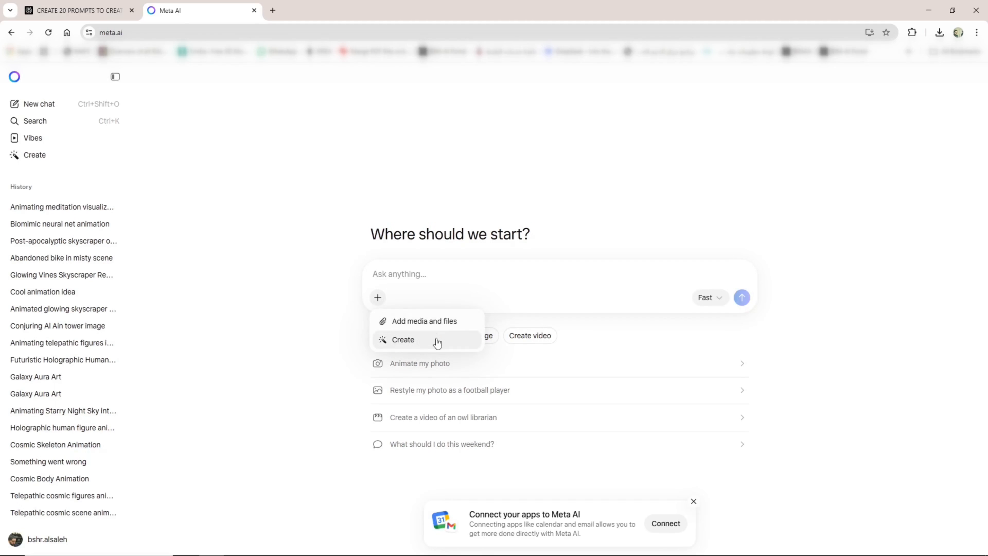
pyautogui.click(412, 341)
pyautogui.click(468, 305)
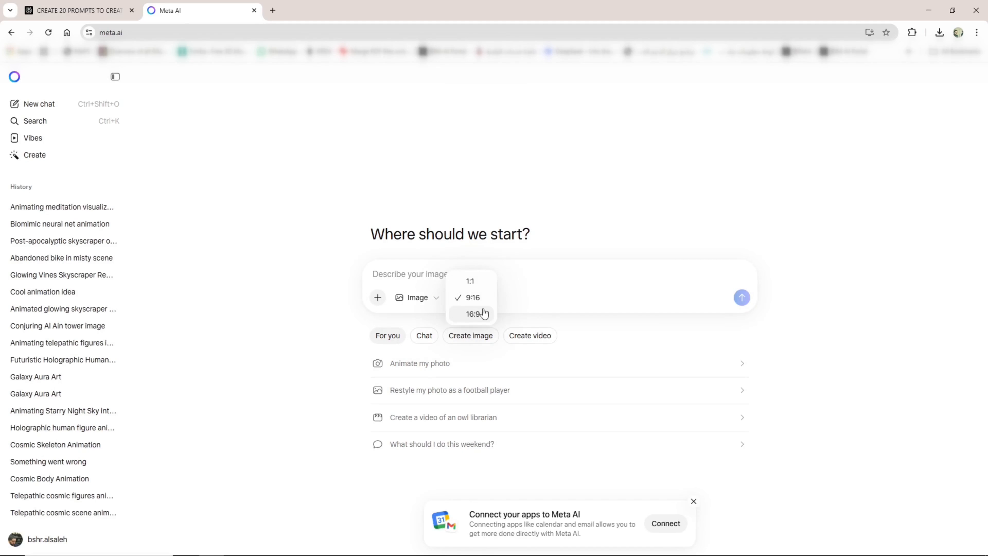
# - Copy the first Perplexity prompt, "A vast cosmic ocean glowing softly...", and submit it to Meta AI to generate images
pyautogui.click(131, 5)
pyautogui.tripleClick(378, 264)
pyautogui.hotkey('ctrl', 'c')
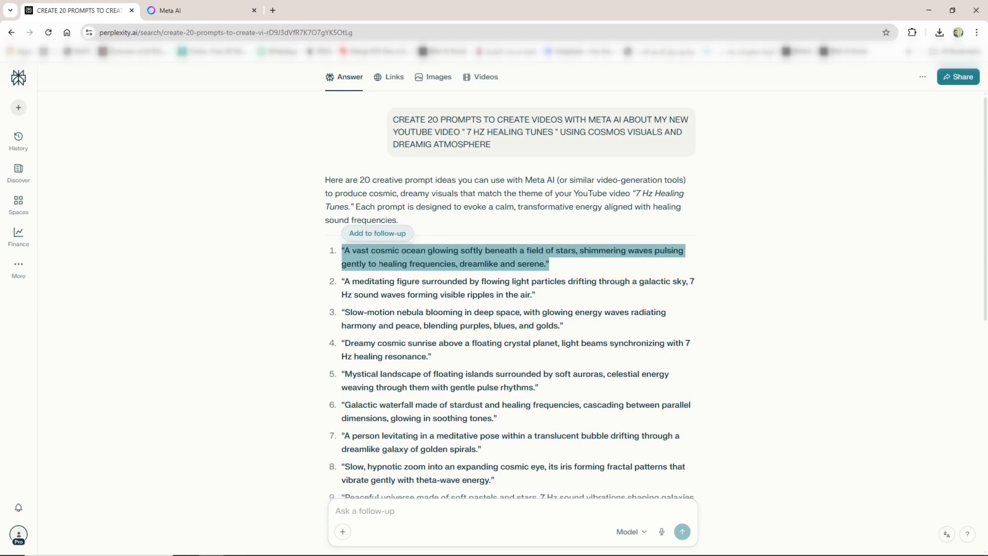
pyautogui.click(234, 9)
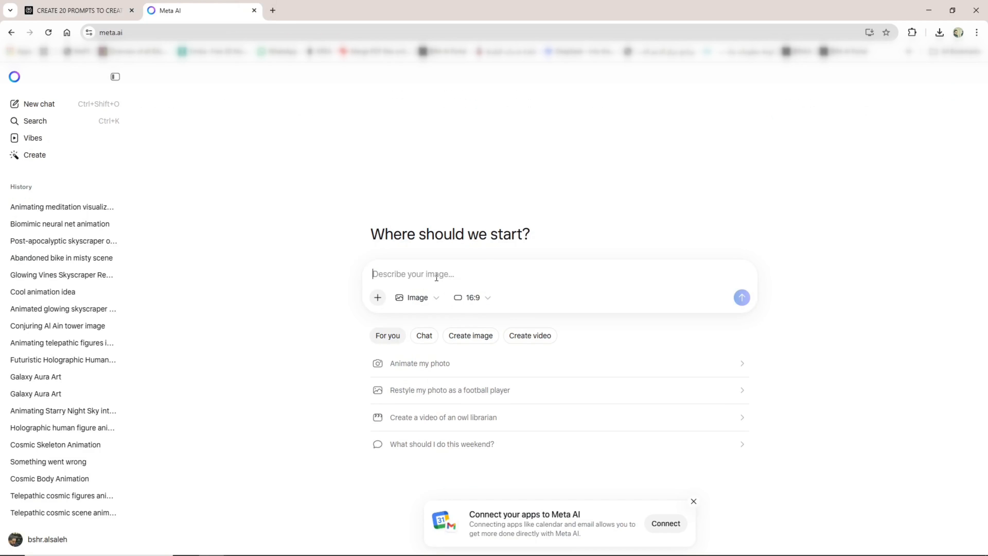
pyautogui.hotkey('ctrl', 'v')
pyautogui.press('Return')
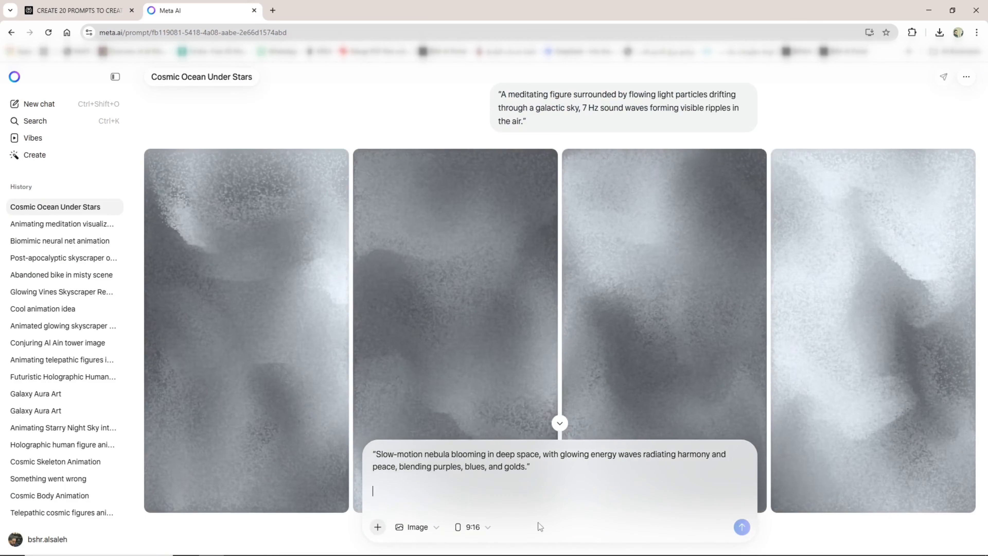
# - Submit the following prompts one by one in Meta AI, from the slow-motion nebula through to the dreamy starlit river
pyautogui.press('Return')
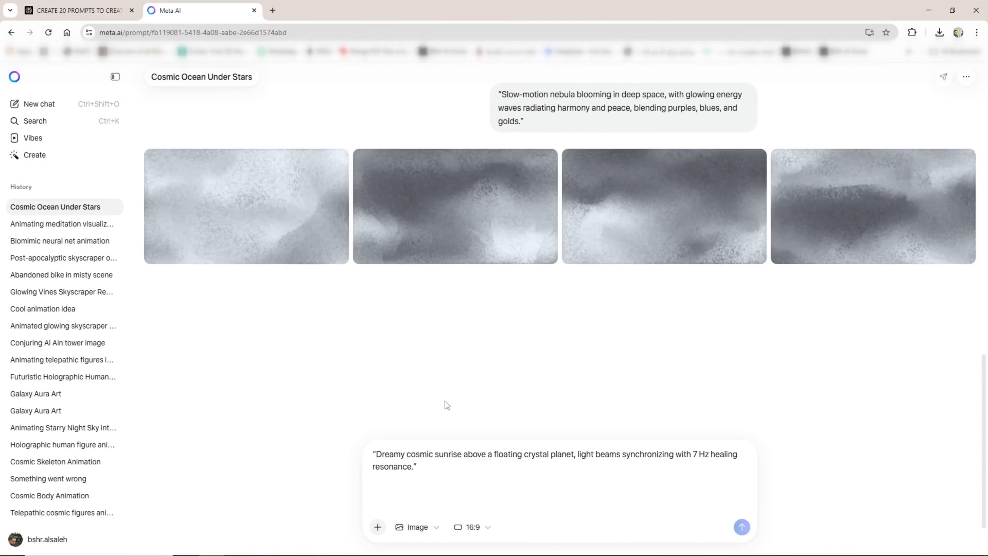
pyautogui.press('Return')
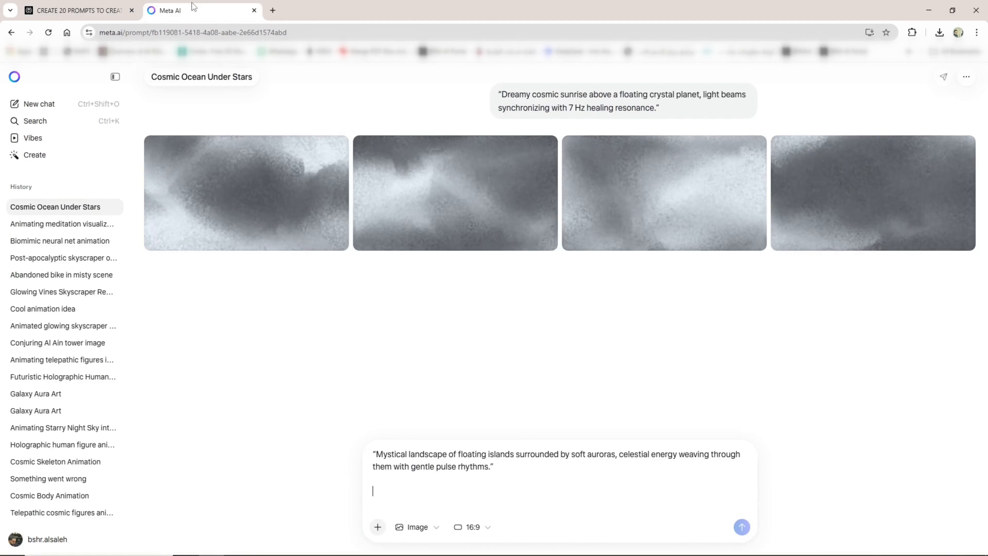
pyautogui.press('Return')
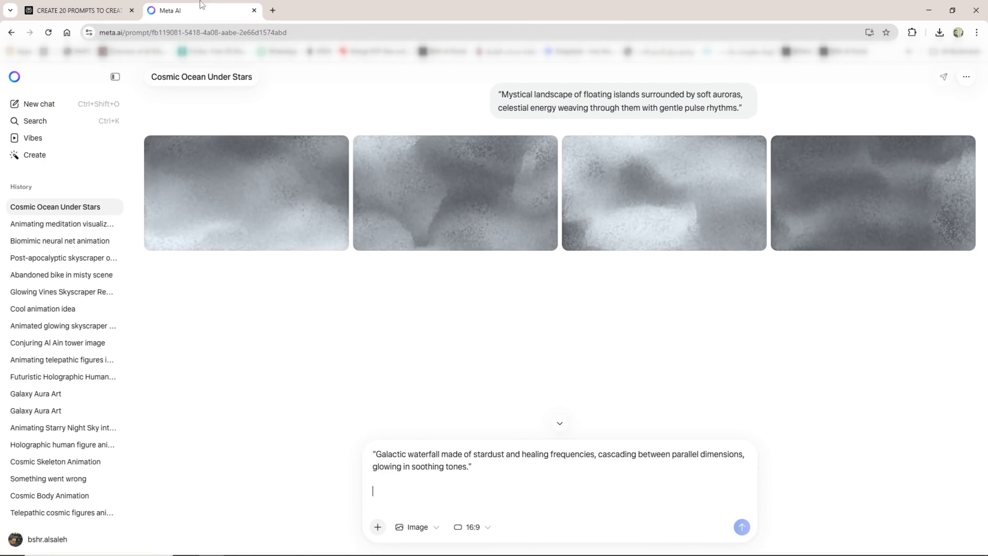
pyautogui.press('Return')
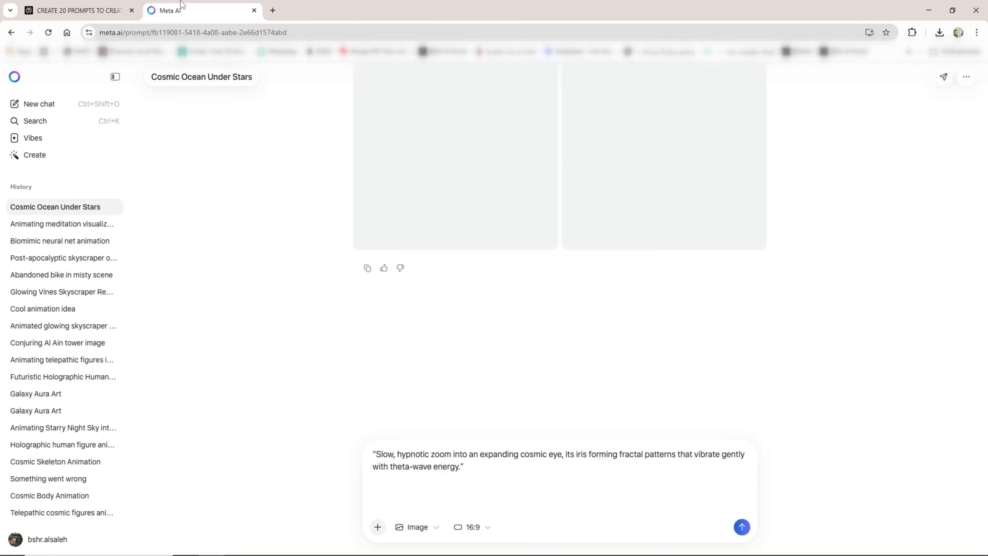
pyautogui.press('Return')
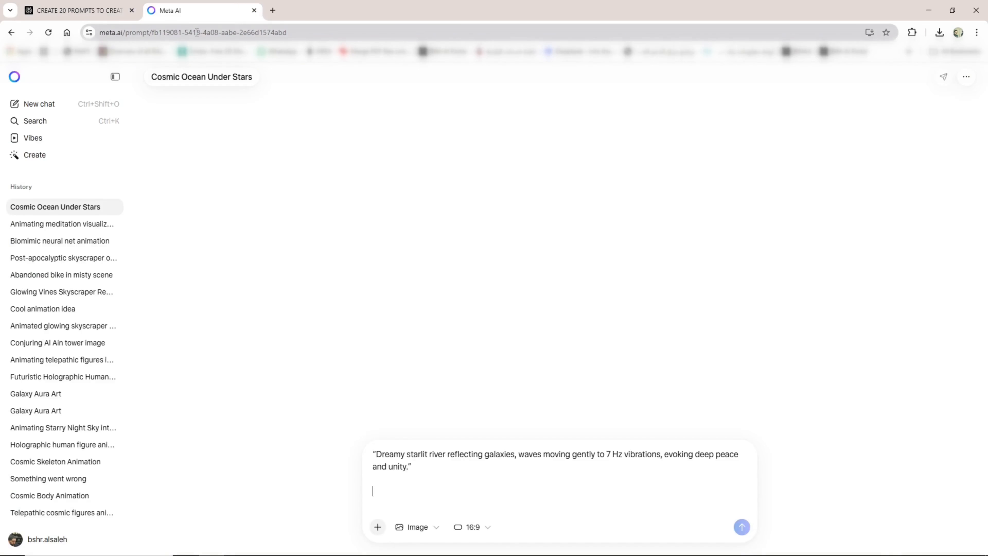
pyautogui.press('Return')
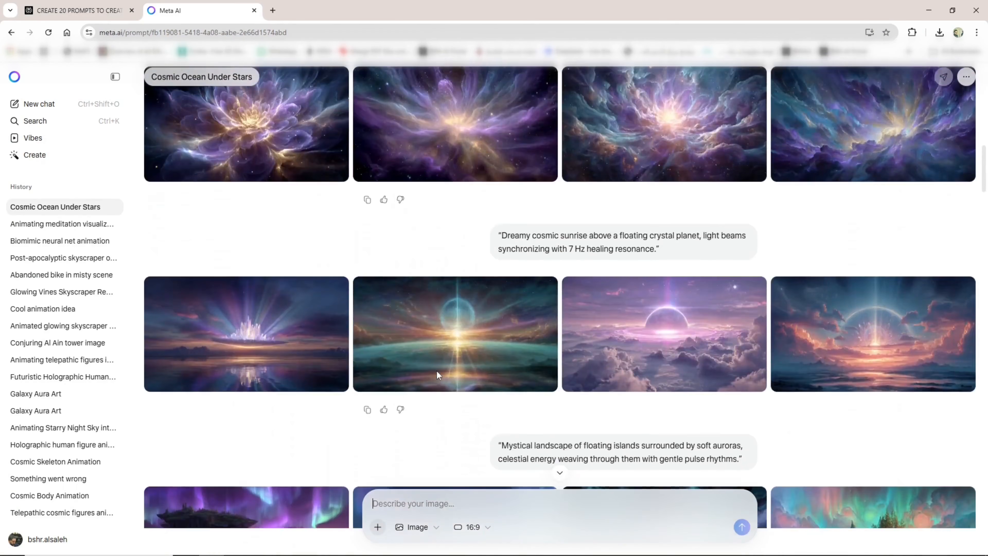
# - Animate the first and third images generated from the vast cosmic ocean prompt
pyautogui.scroll(15, 437, 370)
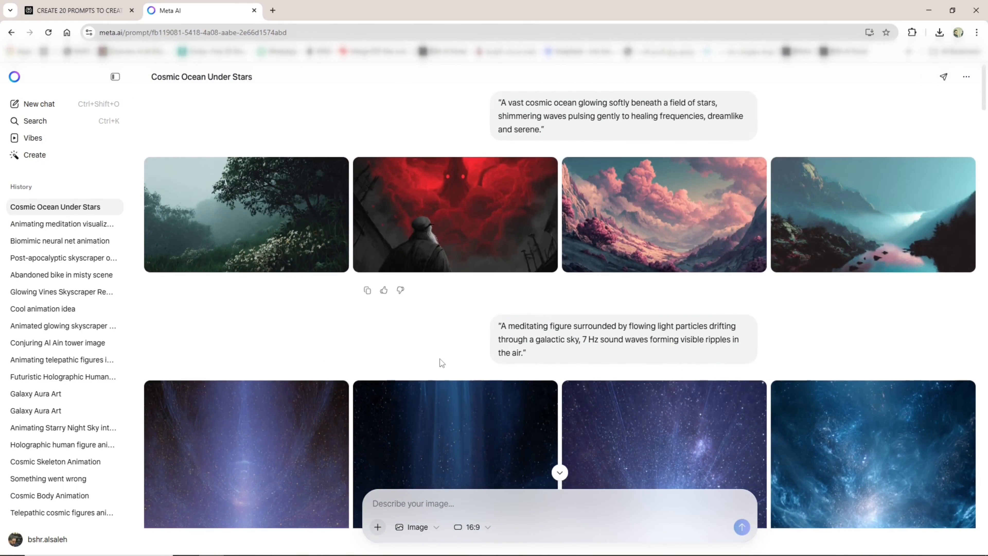
pyautogui.click(246, 257)
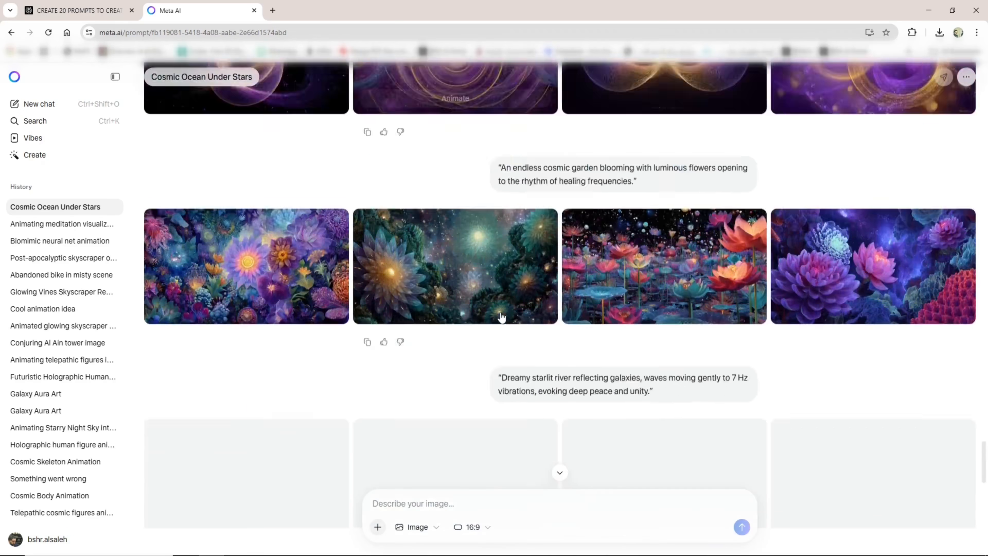
pyautogui.scroll(20, 499, 315)
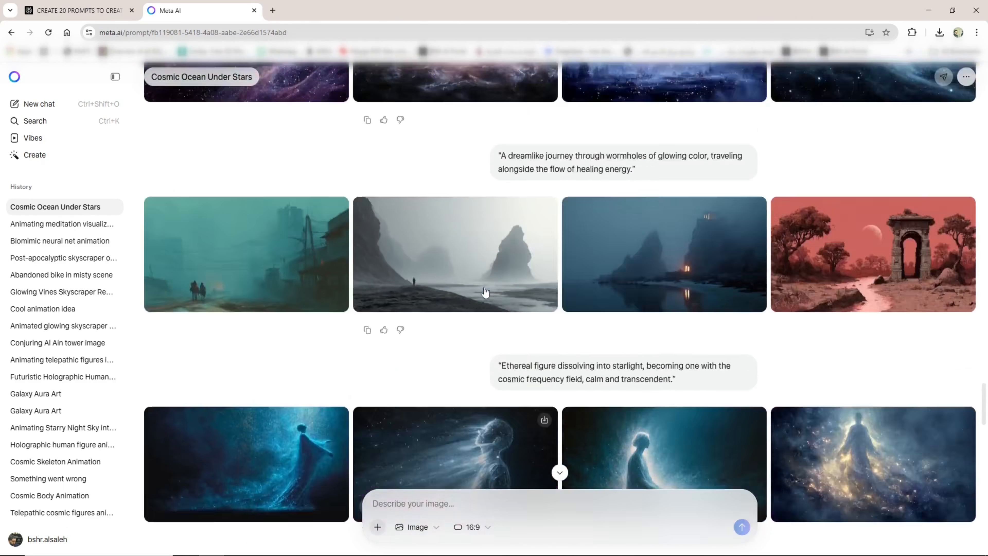
pyautogui.scroll(20, 473, 280)
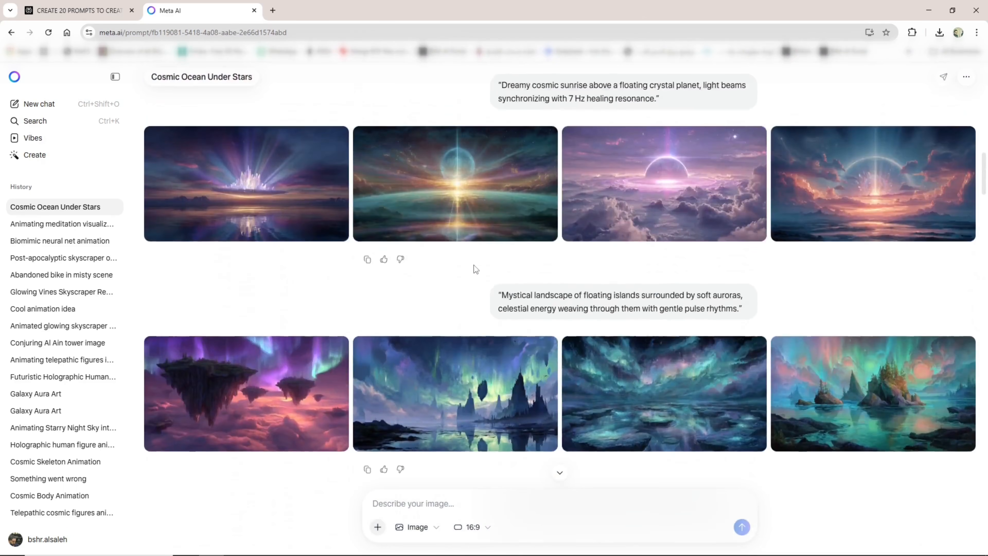
pyautogui.scroll(4, 475, 265)
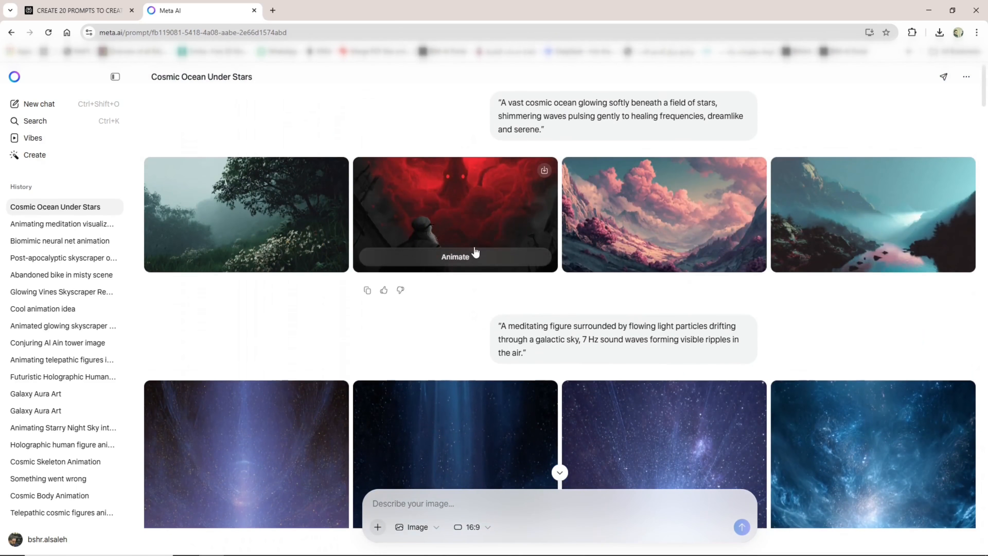
pyautogui.click(658, 257)
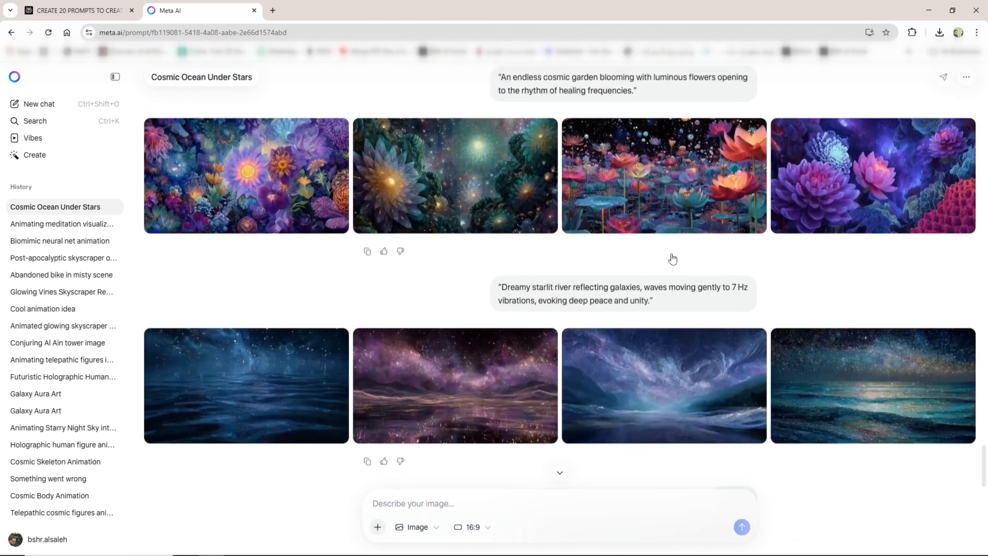
# - Open the generated images in the full-size viewer, move on past the first cosmic garden image and animate one of the following images
pyautogui.scroll(7, 530, 327)
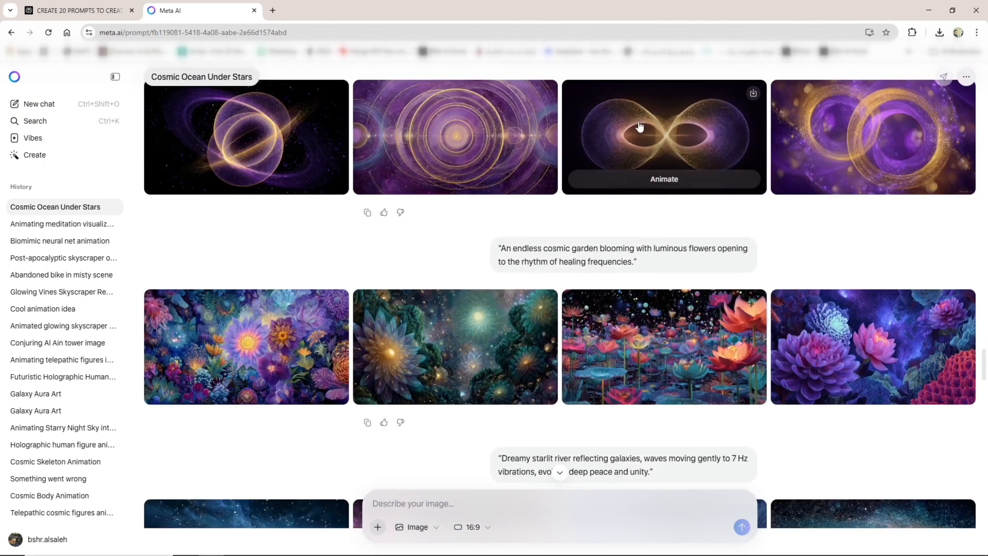
pyautogui.click(640, 127)
pyautogui.scroll(5, 536, 357)
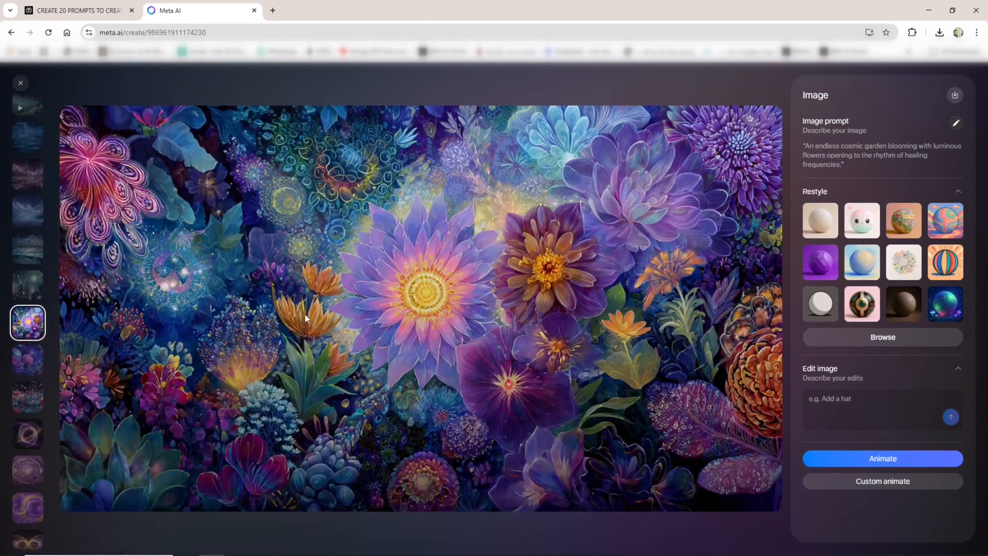
pyautogui.scroll(5, 22, 406)
pyautogui.scroll(-5, 10, 331)
pyautogui.click(27, 358)
pyautogui.click(28, 358)
pyautogui.click(829, 463)
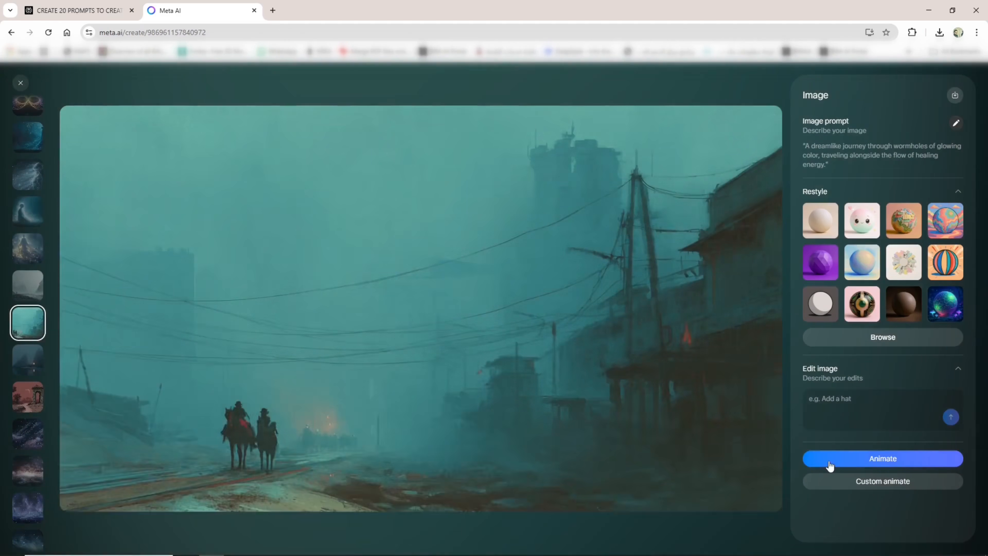
# - Animate the teal street scene with riders and continue through the following images, including the abstract cosmic energy streams
pyautogui.click(829, 463)
pyautogui.click(26, 357)
pyautogui.click(830, 463)
pyautogui.click(27, 359)
pyautogui.click(27, 360)
pyautogui.click(27, 359)
pyautogui.click(27, 360)
pyautogui.click(28, 359)
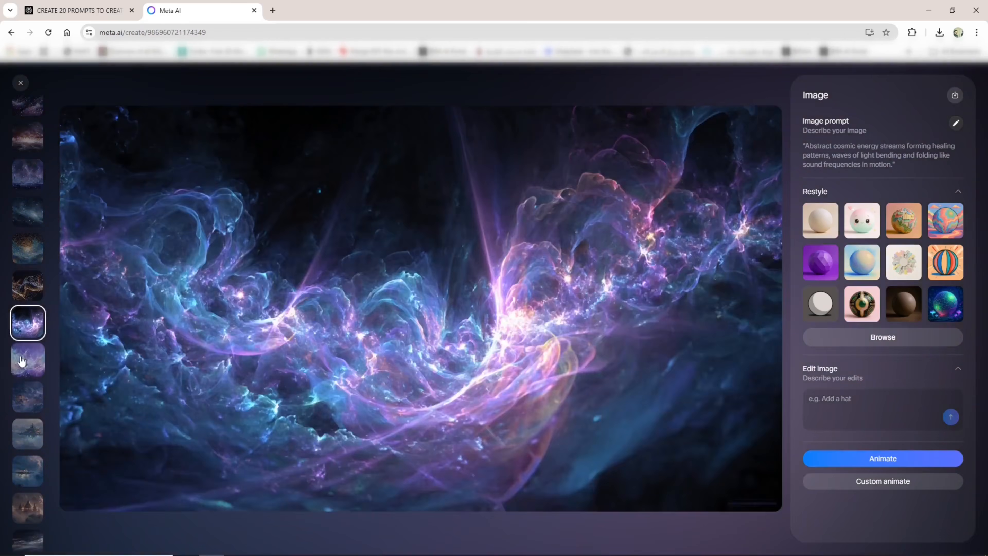
pyautogui.click(25, 360)
pyautogui.click(28, 359)
pyautogui.click(27, 359)
pyautogui.click(28, 360)
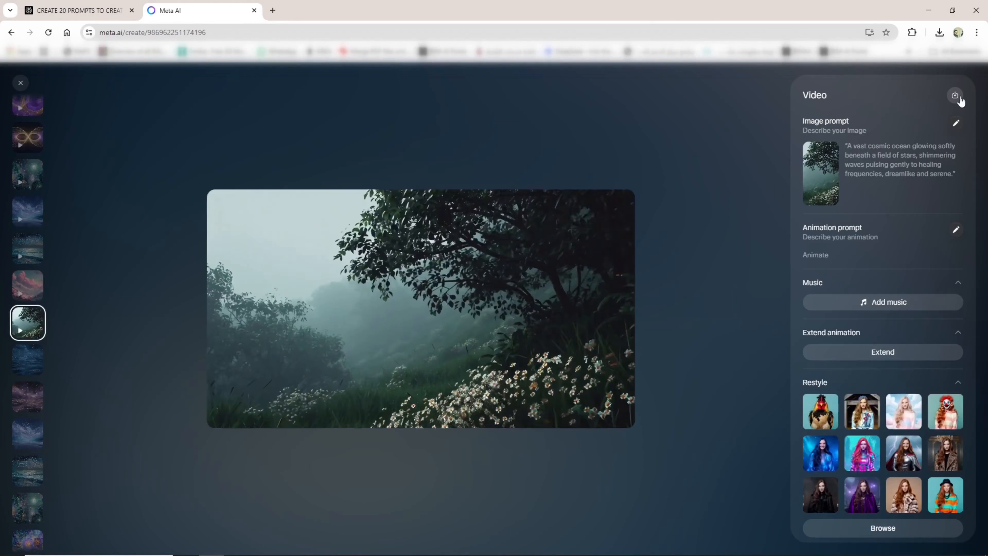
# - Download the animated foggy tree video from the cosmic ocean prompt and the dreamy starlit river video
pyautogui.click(957, 97)
pyautogui.click(32, 284)
pyautogui.click(32, 284)
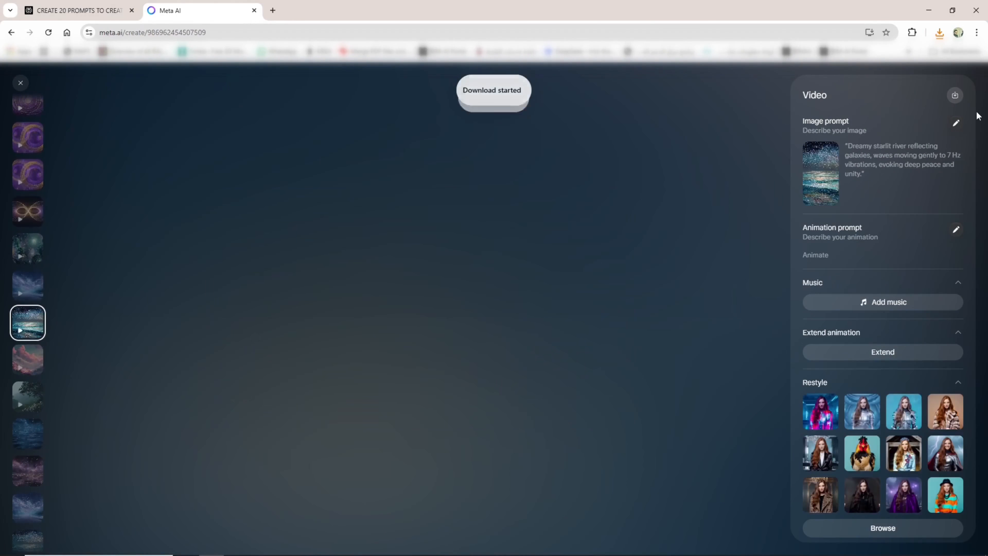
pyautogui.click(955, 96)
pyautogui.click(32, 284)
pyautogui.click(32, 284)
# - Download the next three animated videos, moving on to the golden and violet energy rings
pyautogui.click(953, 97)
pyautogui.click(33, 283)
pyautogui.click(34, 284)
pyautogui.click(955, 96)
pyautogui.click(31, 284)
pyautogui.click(955, 96)
pyautogui.click(31, 284)
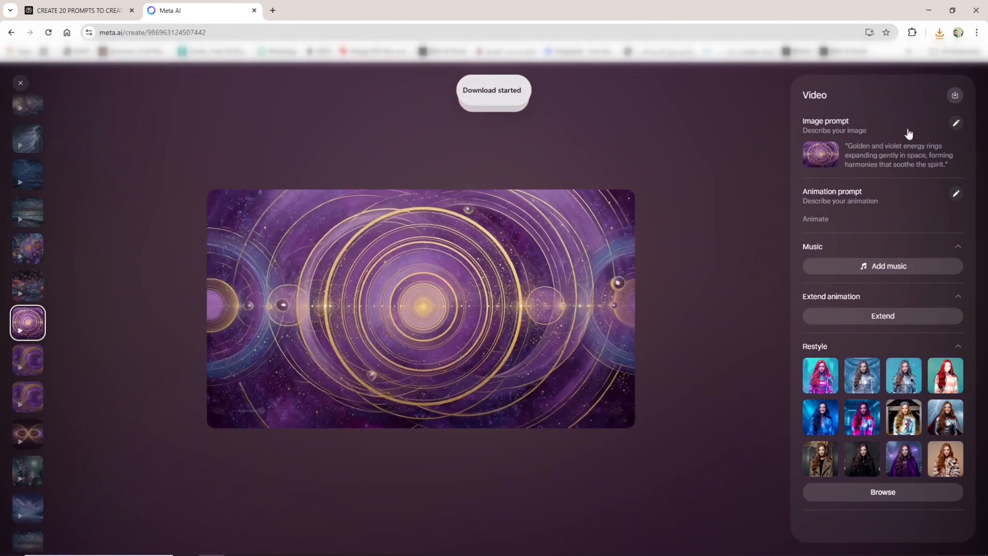
# - Download the golden and violet energy rings video and the next two videos, moving on to the misty beach scene
pyautogui.click(955, 96)
pyautogui.click(31, 284)
pyautogui.click(956, 95)
pyautogui.click(31, 285)
pyautogui.click(32, 285)
pyautogui.click(956, 96)
pyautogui.click(31, 285)
pyautogui.click(31, 285)
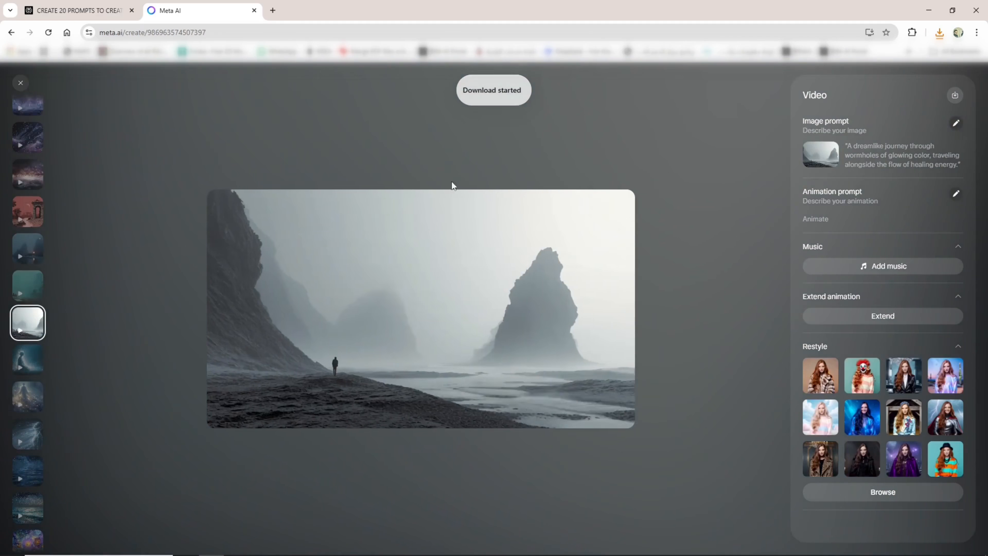
# - Download the misty beach video from the dreamlike journey prompt and the following videos, including the vast galaxy breathing one
pyautogui.click(956, 95)
pyautogui.click(31, 287)
pyautogui.click(31, 288)
pyautogui.click(956, 96)
pyautogui.click(32, 287)
pyautogui.click(31, 287)
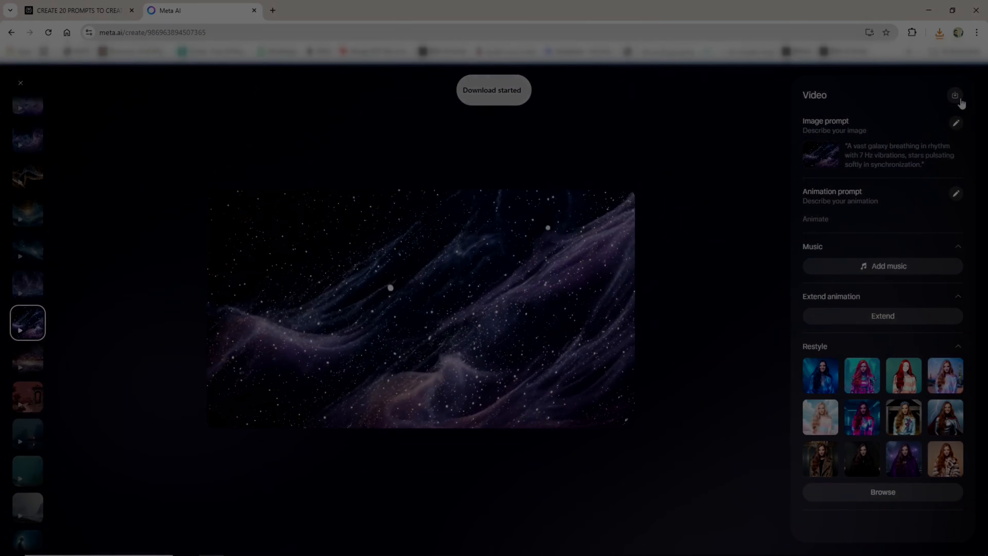
pyautogui.click(956, 96)
pyautogui.click(31, 287)
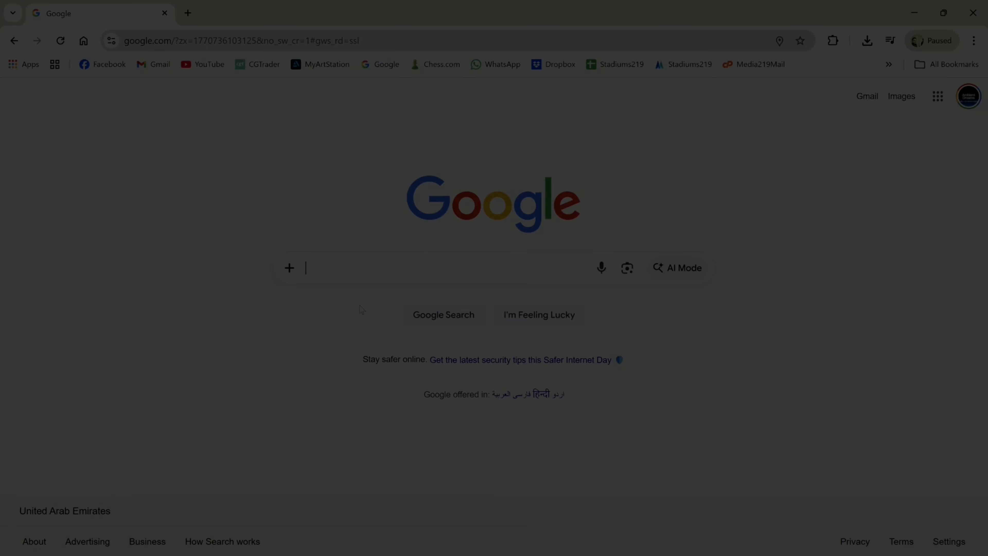
# - Find and open the Epidemic Sound site through a web search, and search its music catalog for "7 hz"
pyautogui.write('epedim')
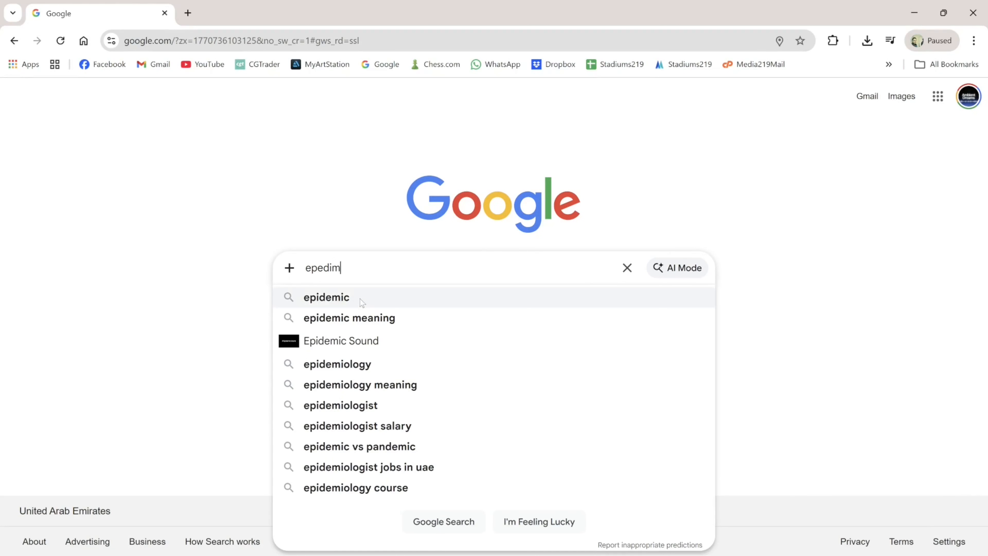
pyautogui.click(360, 298)
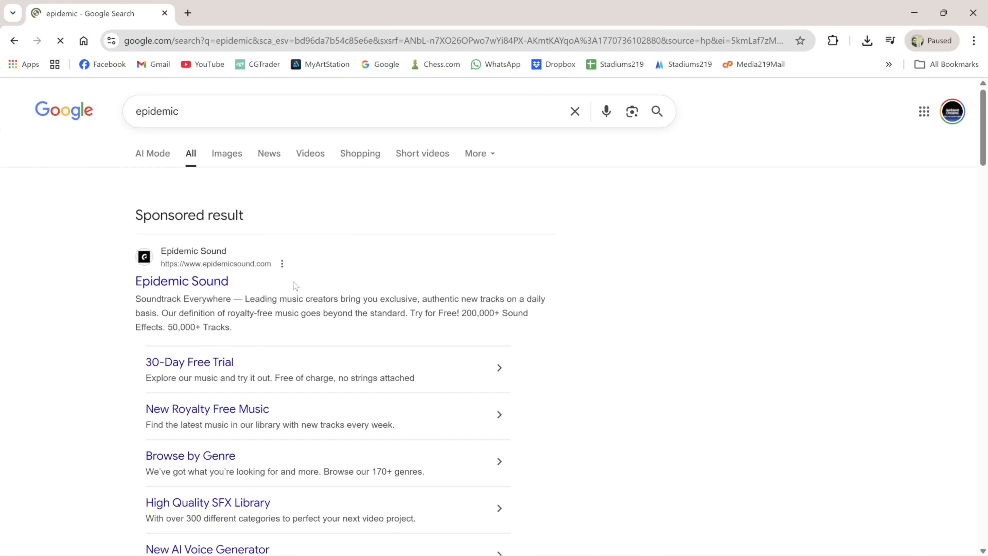
pyautogui.click(167, 278)
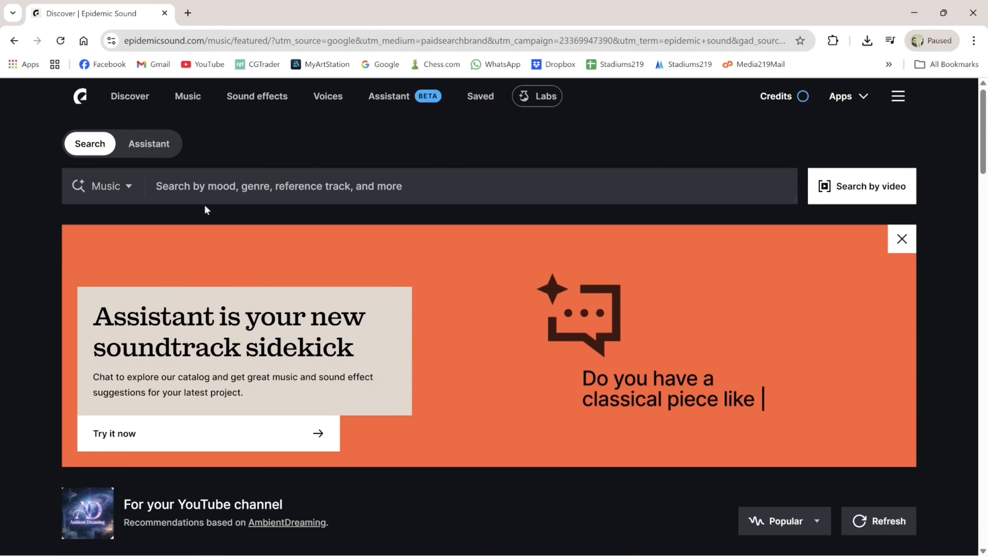
pyautogui.click(224, 188)
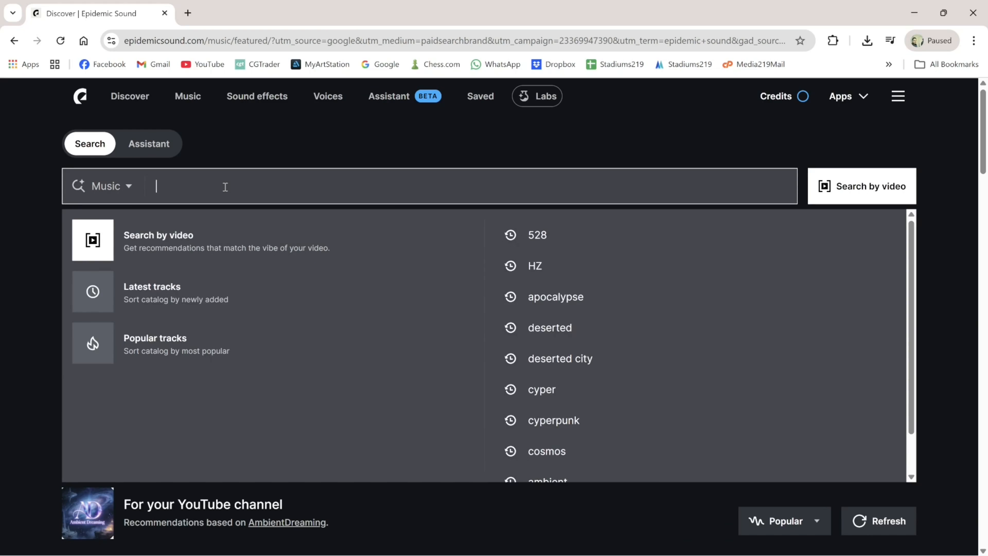
pyautogui.write('7 hz')
pyautogui.press('Return')
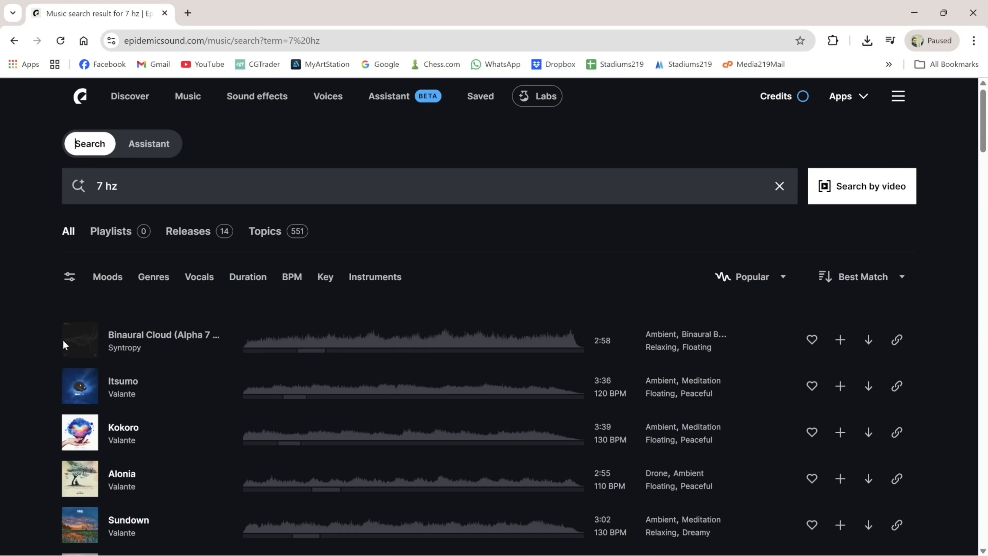
# - Play Binaural Cloud (Alpha 7 Hz) and create loopable 60 s versions of it that use the track's first minute
pyautogui.click(80, 344)
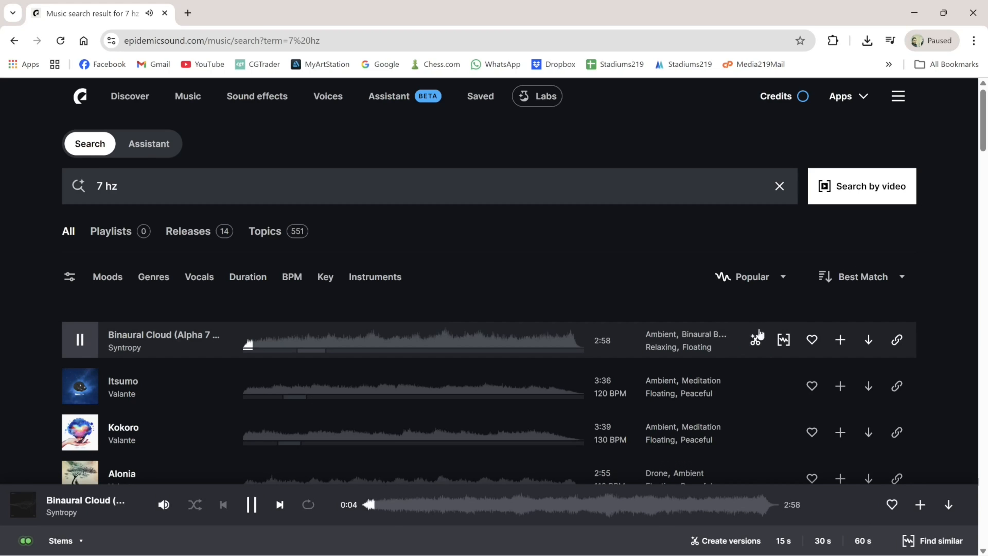
pyautogui.click(754, 341)
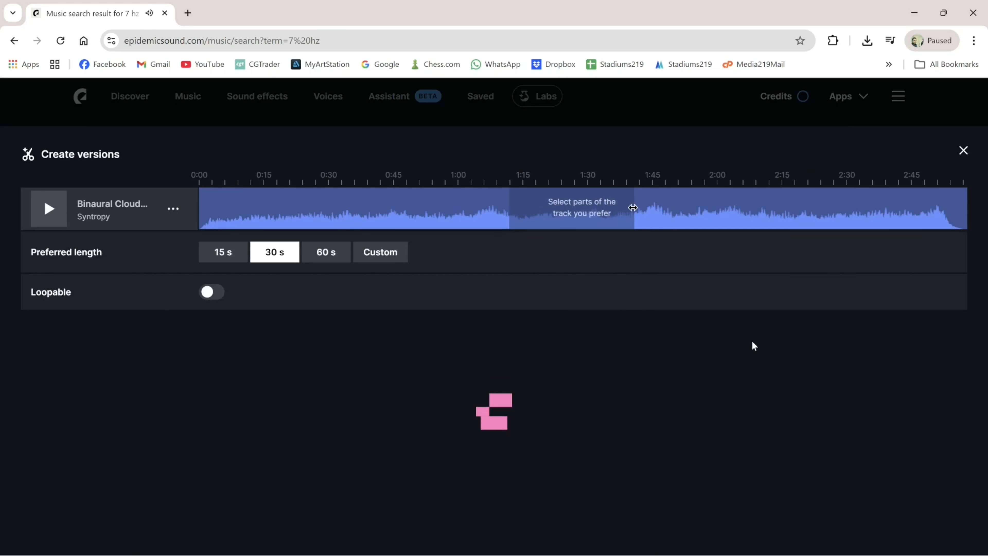
pyautogui.click(218, 298)
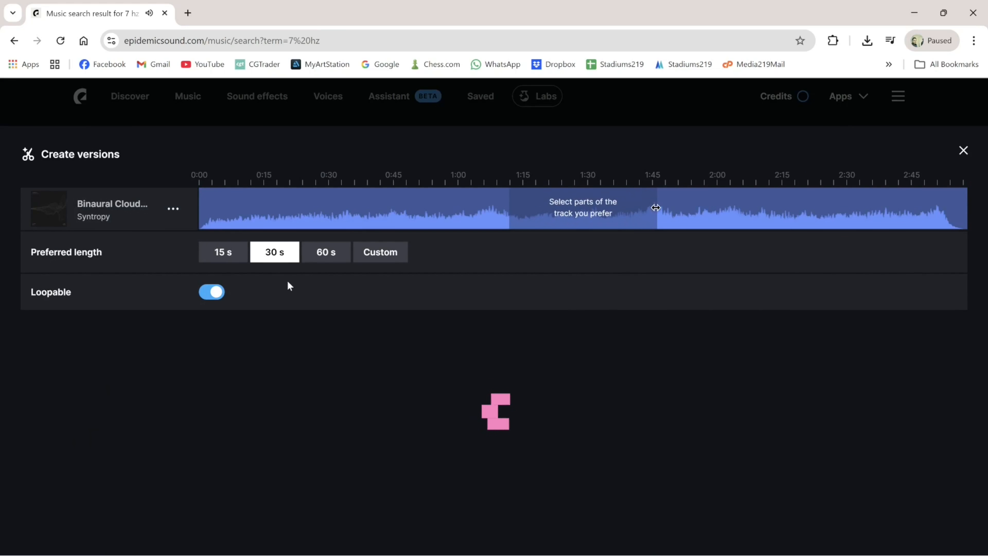
pyautogui.click(331, 257)
pyautogui.moveTo(203, 223); pyautogui.dragTo(460, 223)
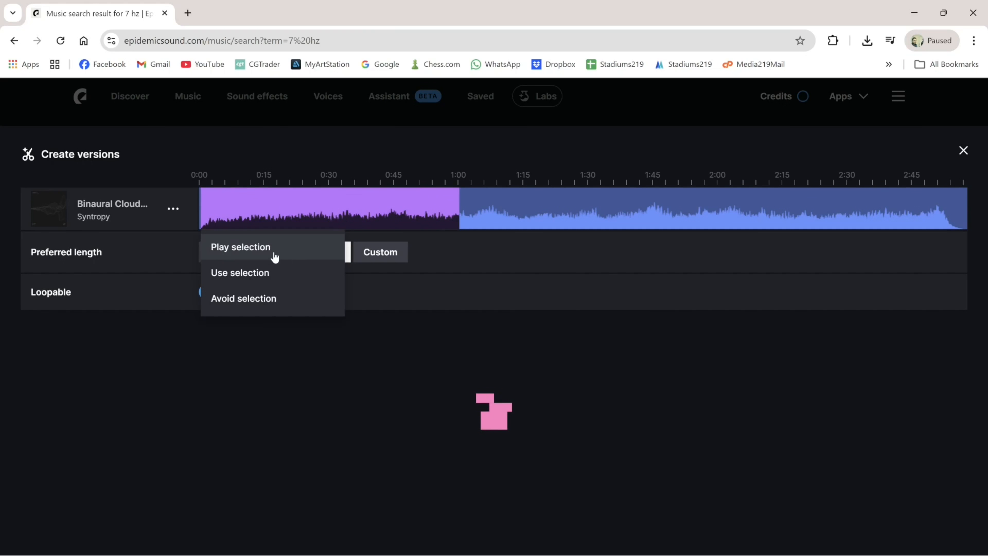
pyautogui.click(256, 281)
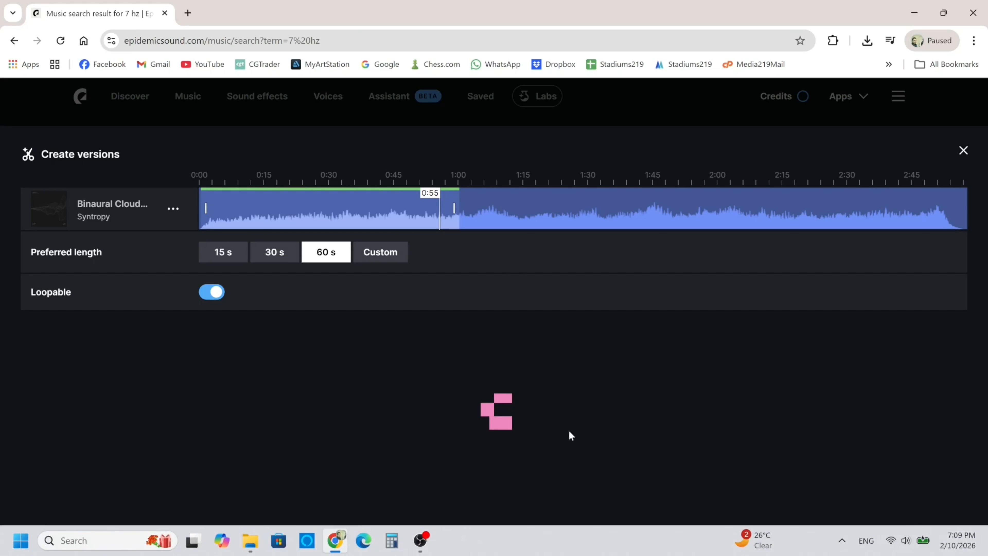
# - Lower the system volume and preview the generated versions 1c55ce, d6f19e, db19a9 and 351d05
pyautogui.press('XF86AudioLowerVolume')
pyautogui.press('XF86AudioLowerVolume')
pyautogui.press('XF86AudioLowerVolume')
pyautogui.press('XF86AudioLowerVolume')
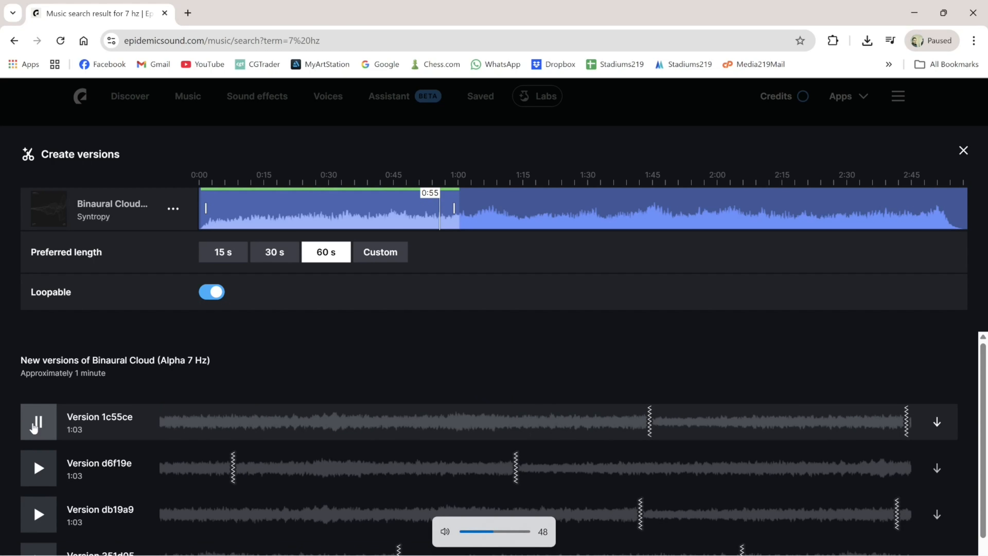
pyautogui.scroll(-1, 34, 427)
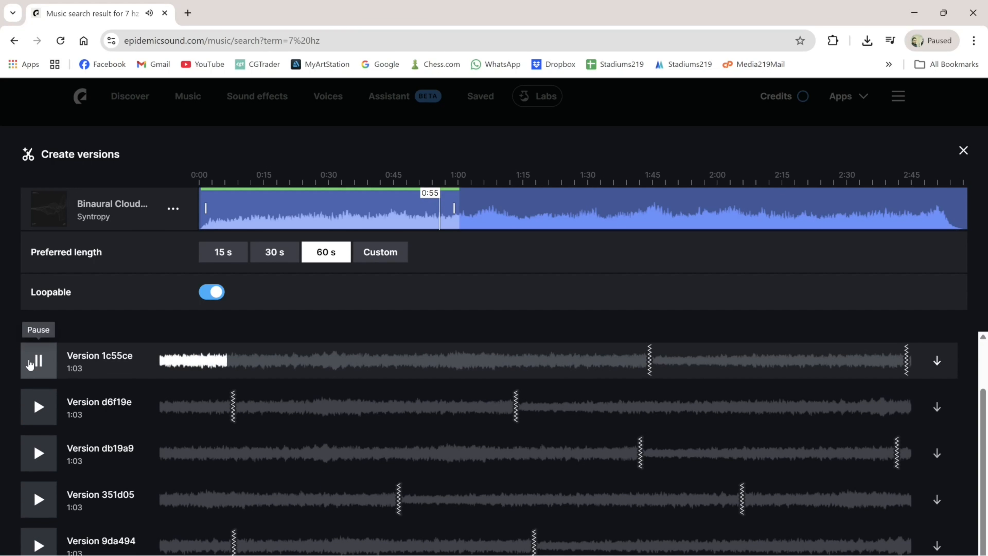
pyautogui.click(41, 407)
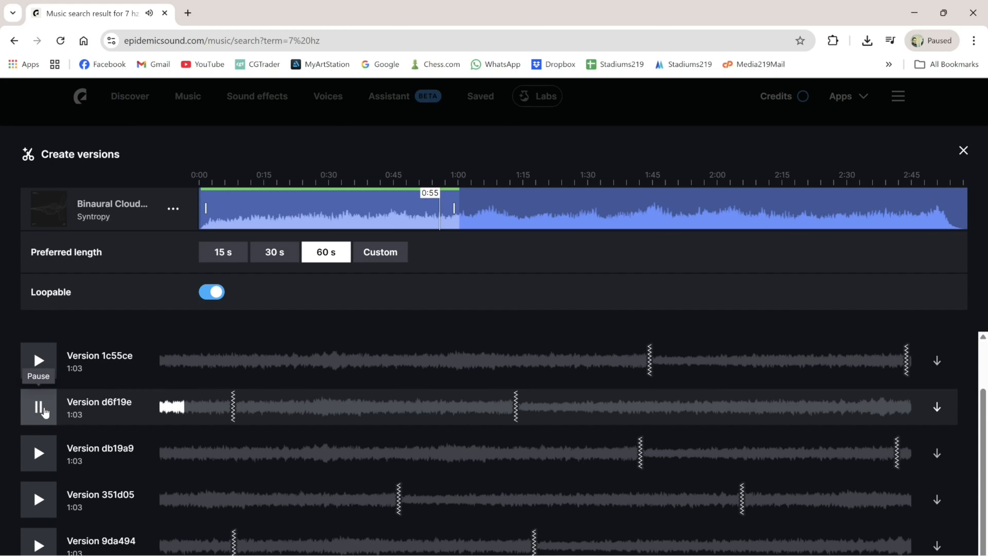
pyautogui.click(42, 454)
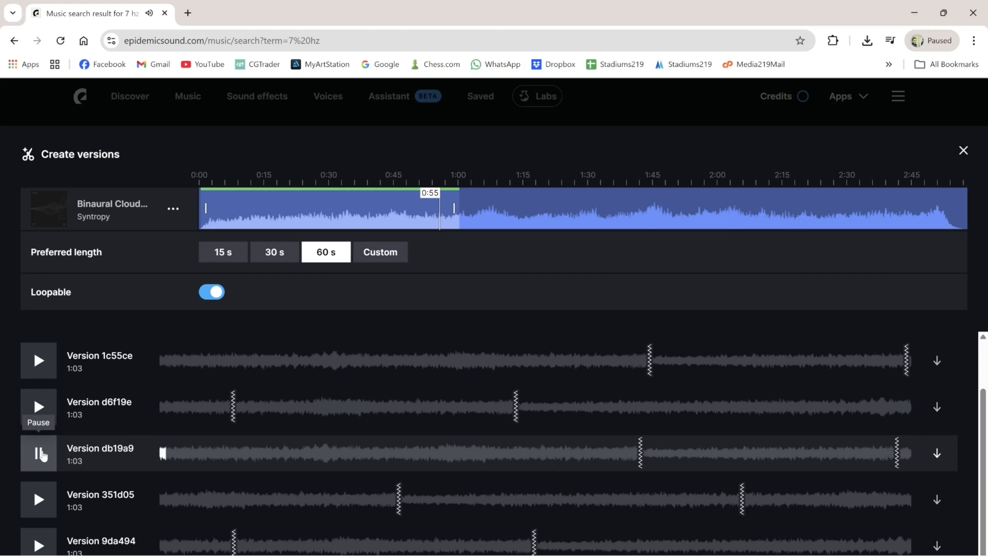
pyautogui.click(46, 502)
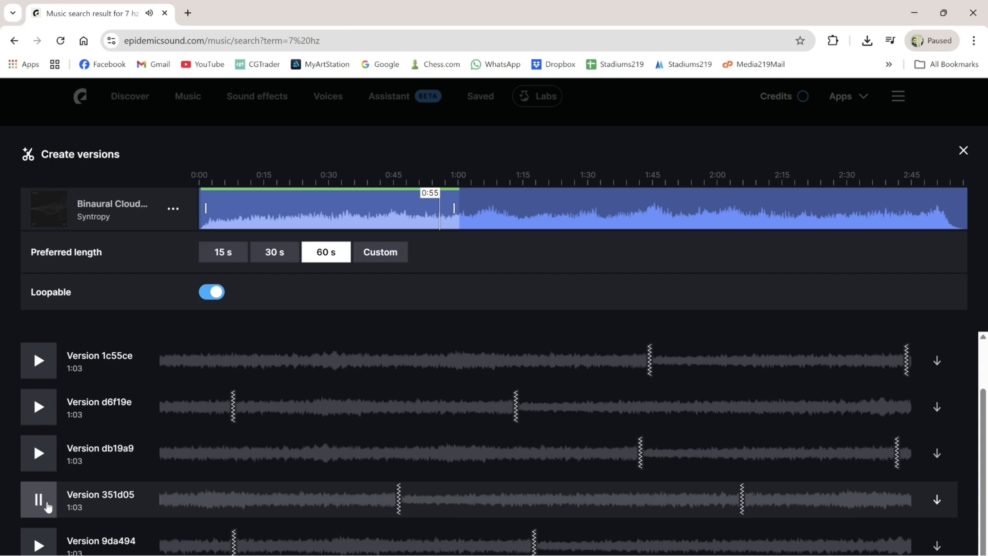
# - Stop the preview and download version 351d05 as a full-mix MP3
pyautogui.click(47, 505)
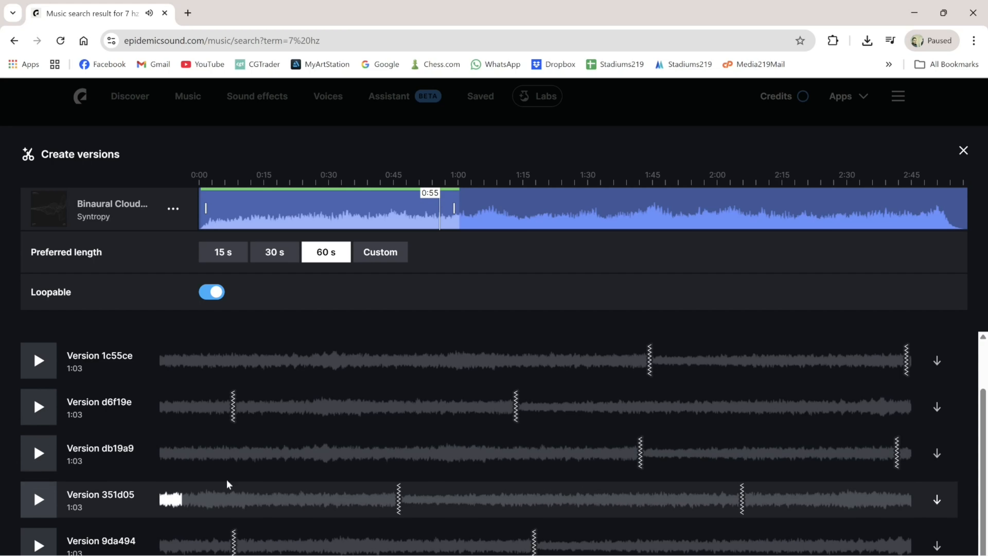
pyautogui.click(938, 503)
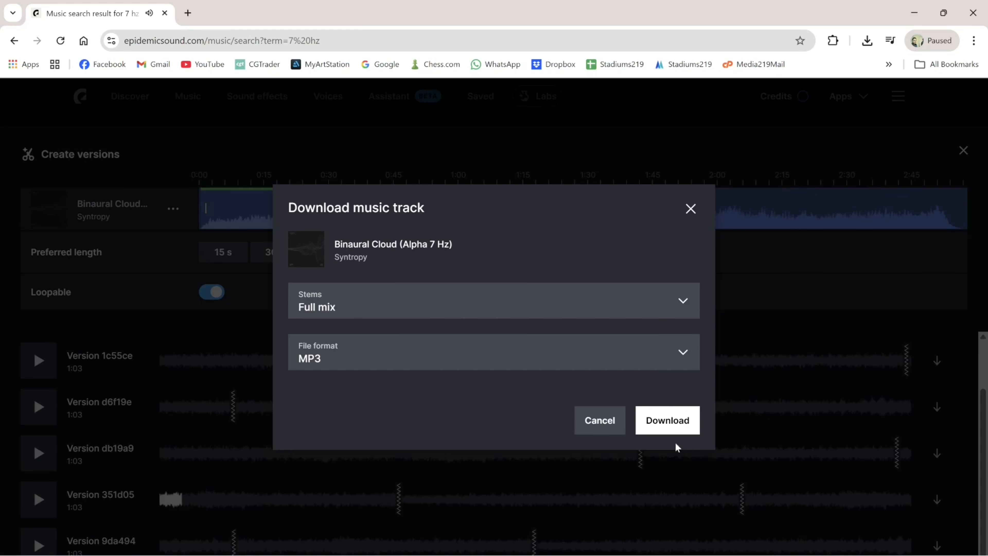
pyautogui.click(676, 430)
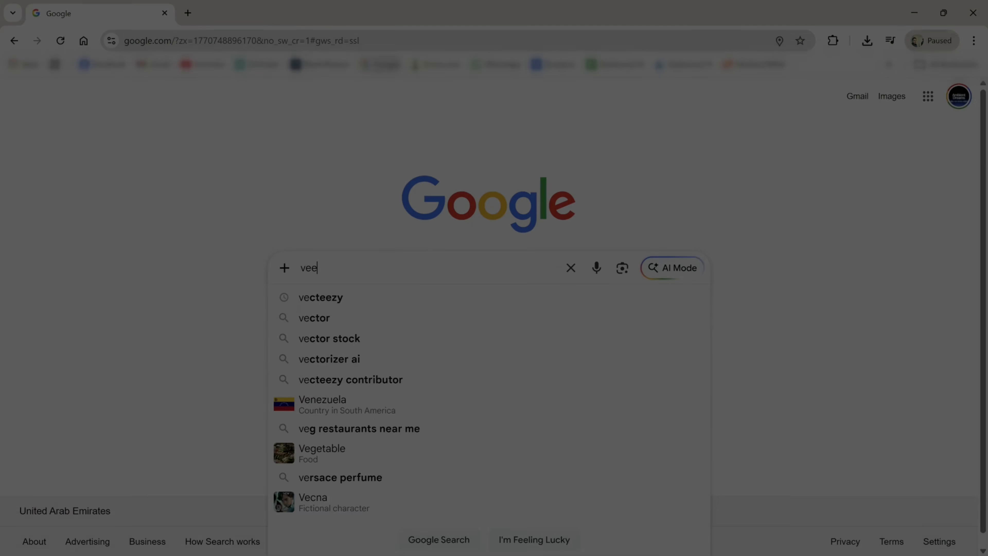
# - Find and open the Vecteezy site through a web search
pyautogui.write('ed')
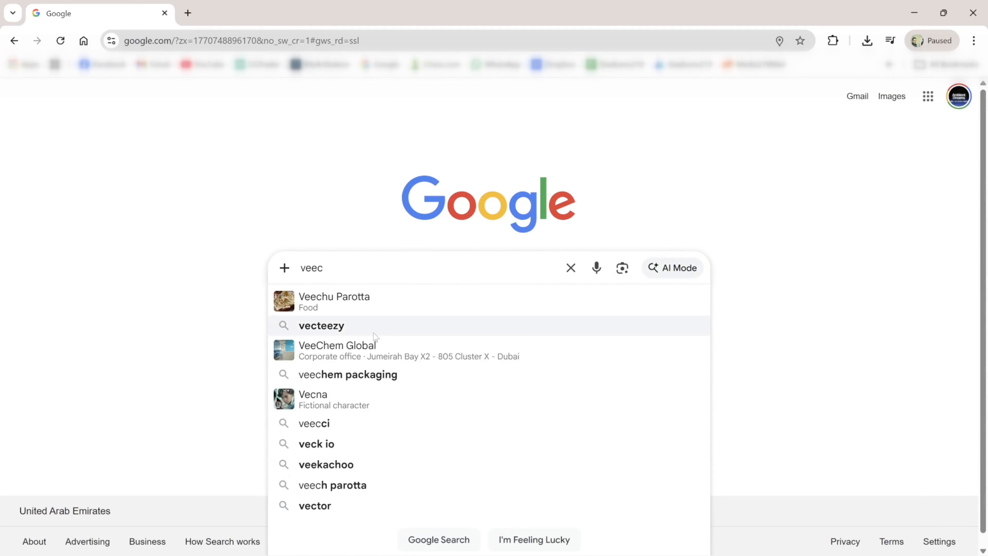
pyautogui.click(375, 329)
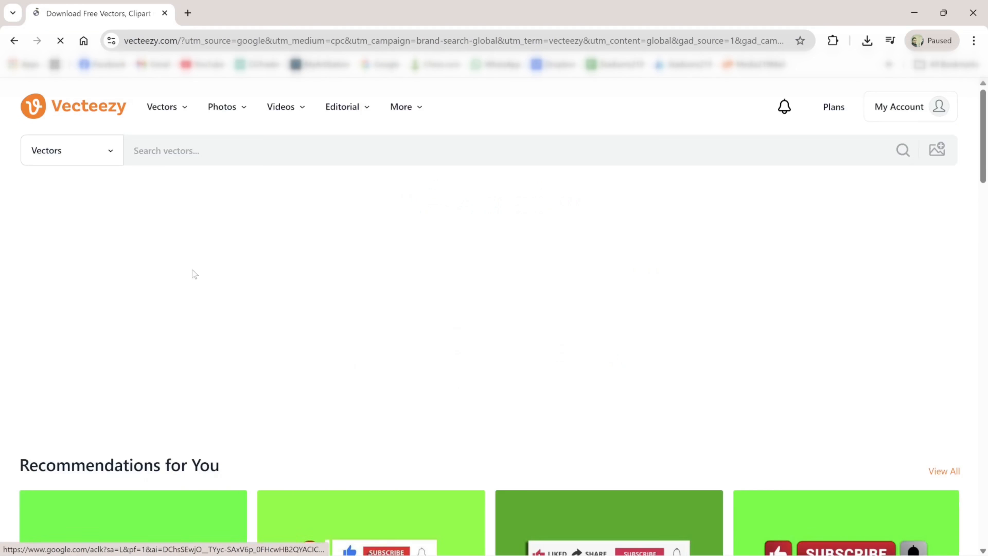
pyautogui.scroll(-2, 192, 273)
pyautogui.scroll(2, 193, 272)
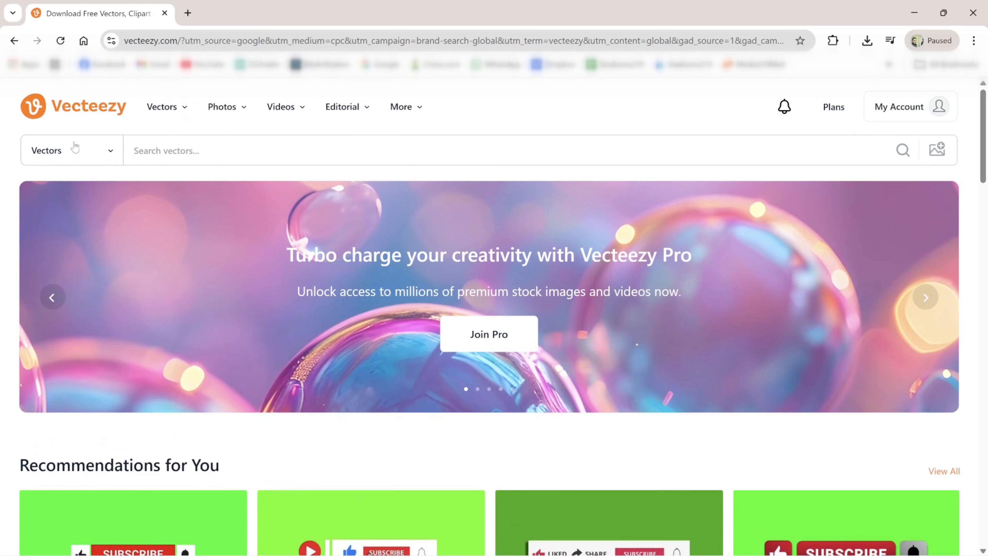
# - Set the Vecteezy search to videos and search for "subscribe button"
pyautogui.click(75, 149)
pyautogui.click(59, 293)
pyautogui.click(167, 147)
pyautogui.write('subscribe')
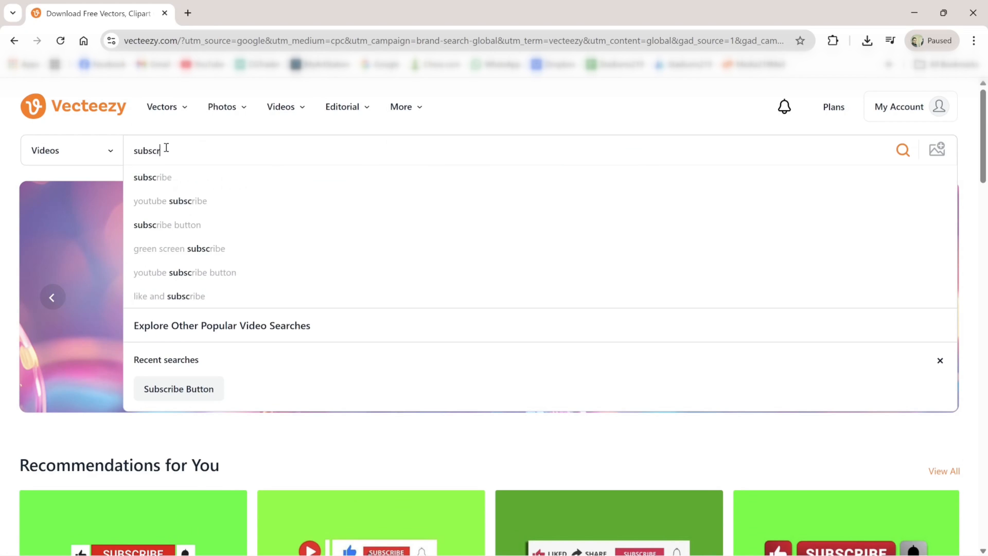
pyautogui.click(161, 224)
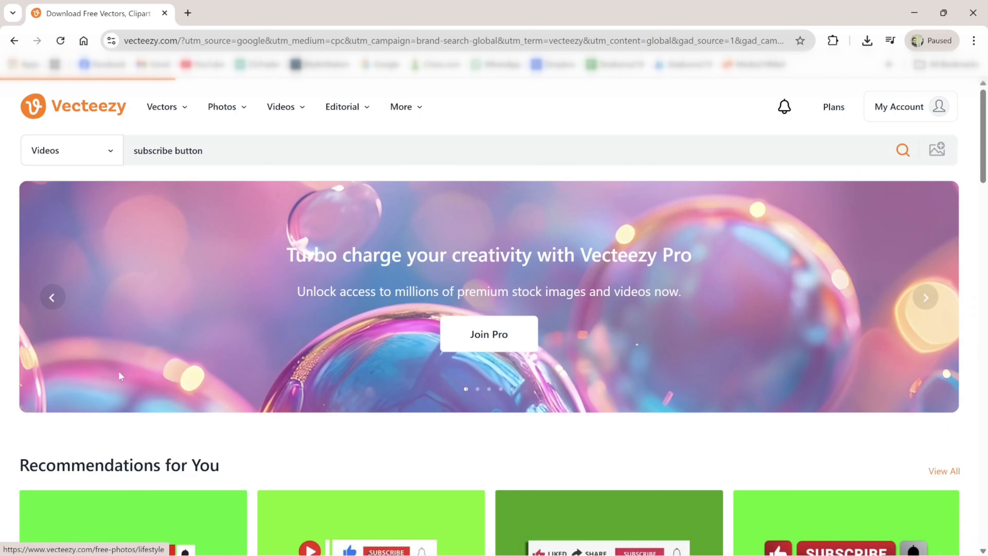
# - From the free-license results, download the simple YouTube green screen subscribe button video and dismiss the Pro offer
pyautogui.scroll(-3, 97, 422)
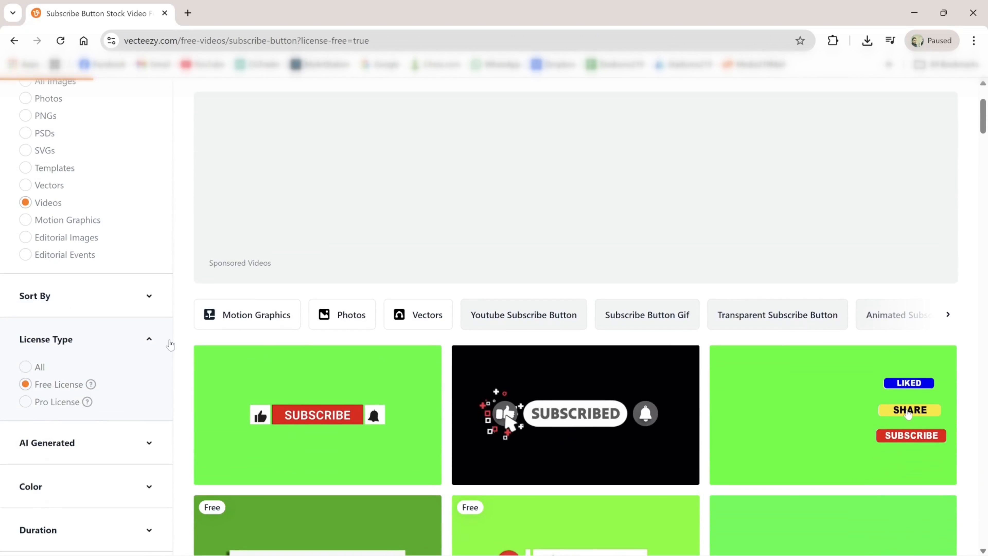
pyautogui.scroll(-5, 279, 278)
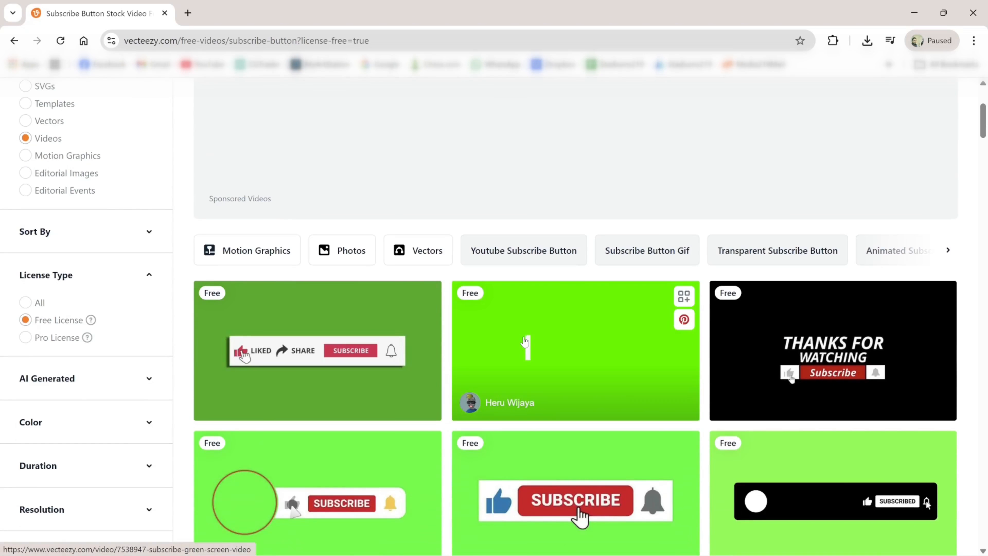
pyautogui.scroll(-5, 525, 341)
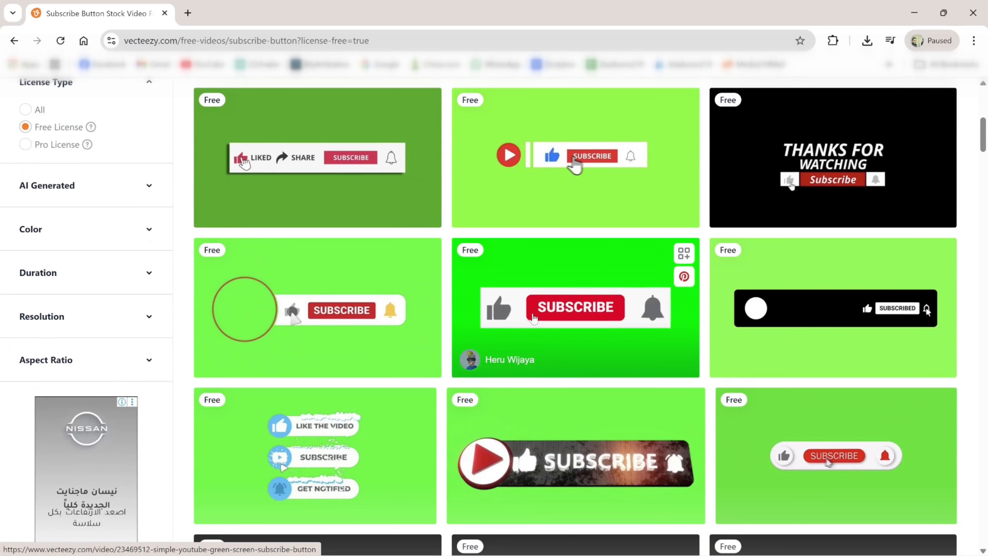
pyautogui.click(295, 316)
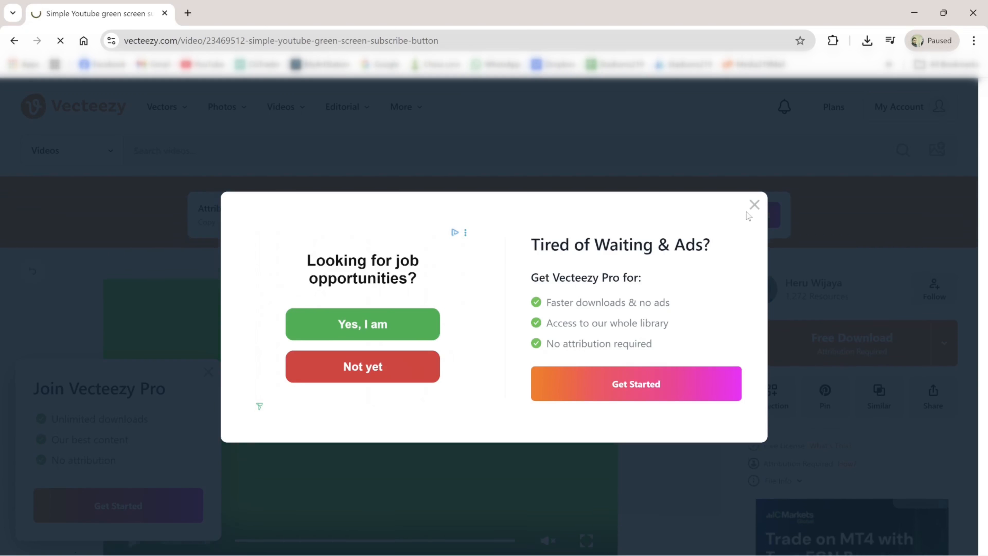
pyautogui.click(755, 204)
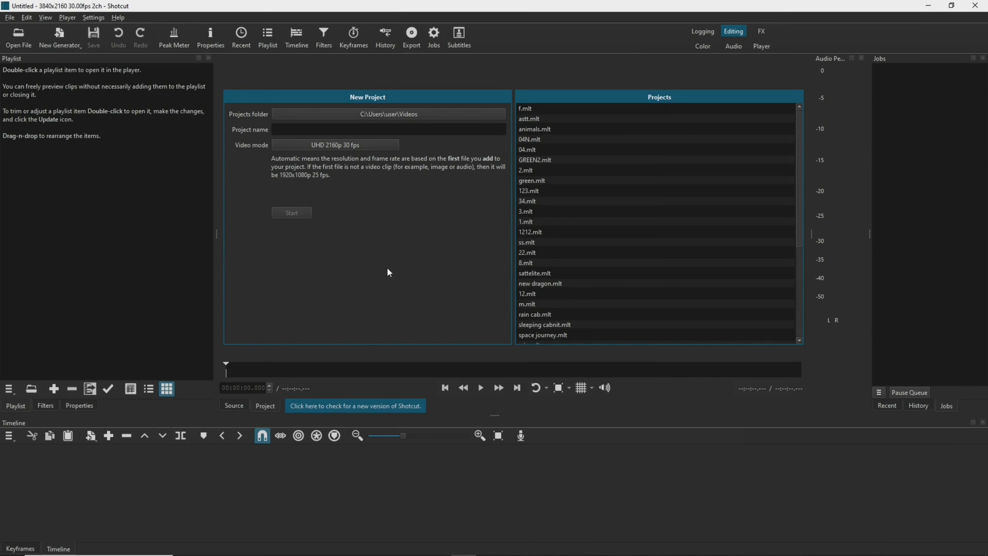
# - In Shotcut, create a project named "How i do my videos Sample project" with the UHD 2160p 30 fps video mode
pyautogui.click(362, 148)
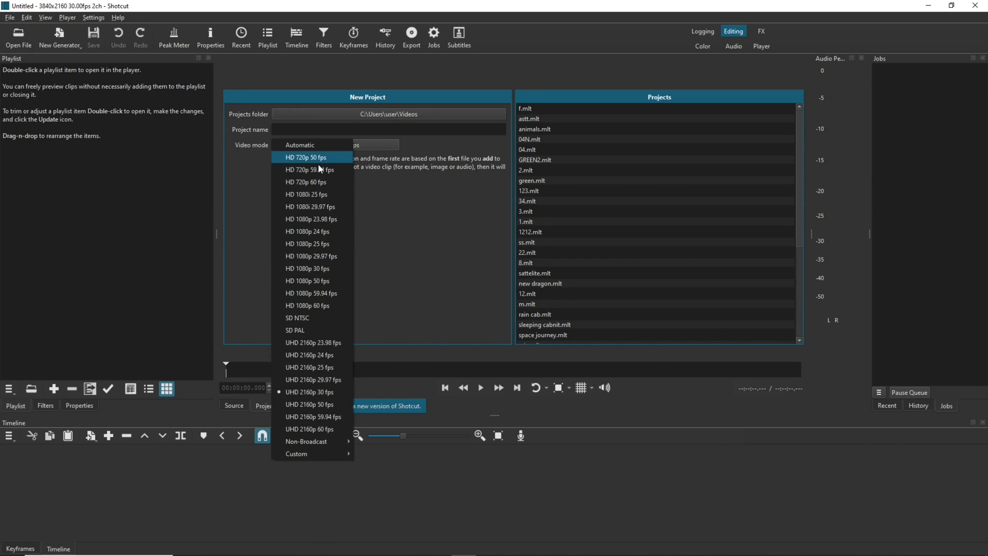
pyautogui.click(330, 392)
pyautogui.click(368, 132)
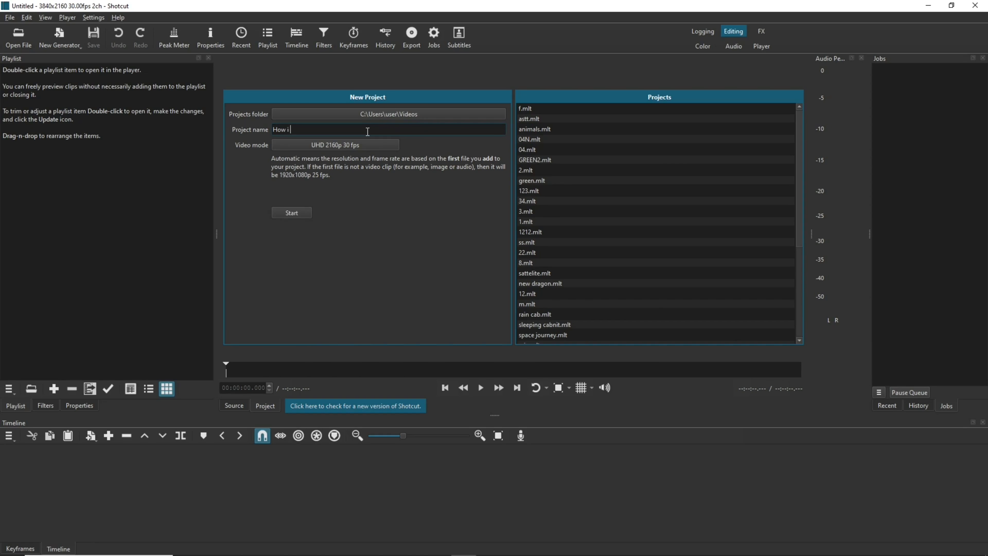
pyautogui.write('How i do my videos Sample project')
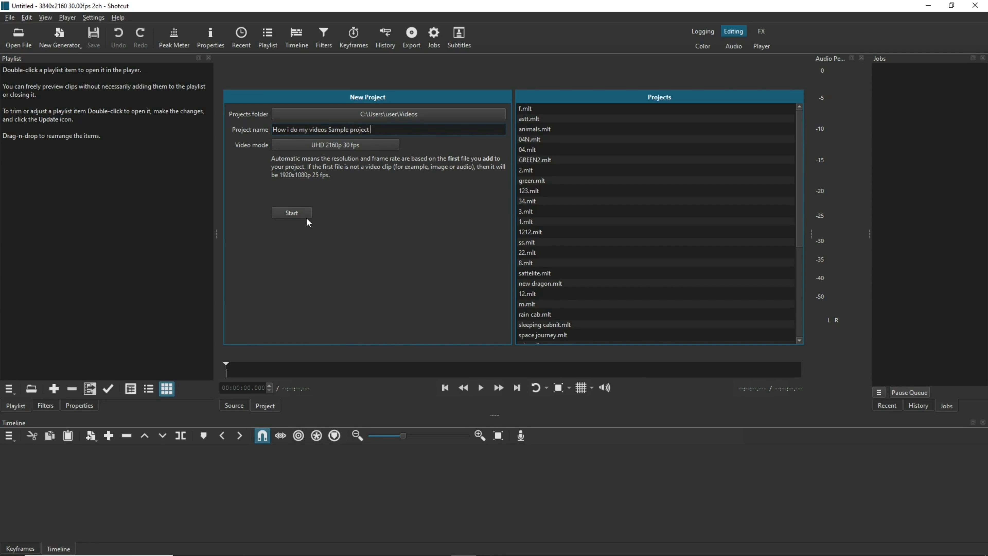
pyautogui.click(300, 215)
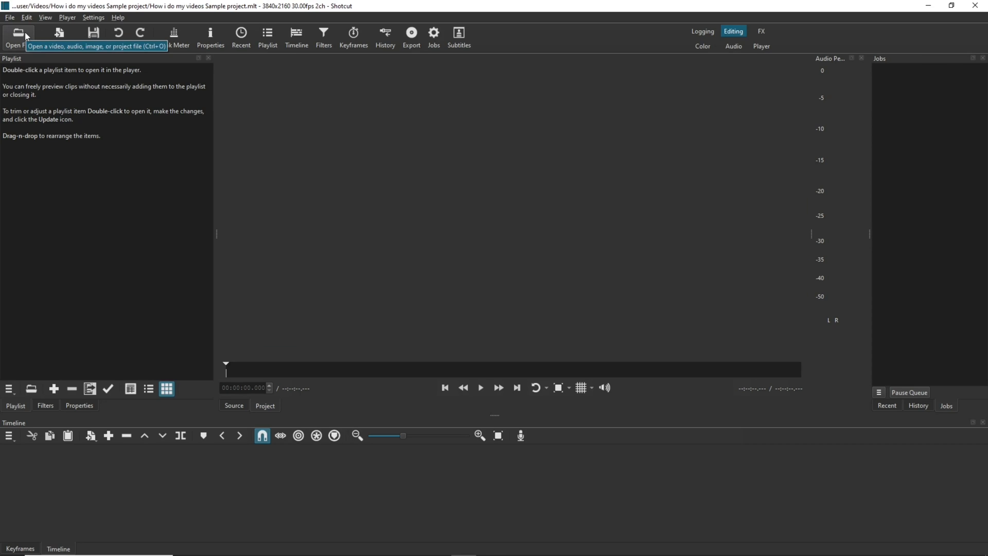
# - Import all the animate video clips from the VIDEOS ASSETS folder in File Explorer into Shotcut's playlist
pyautogui.click(9, 17)
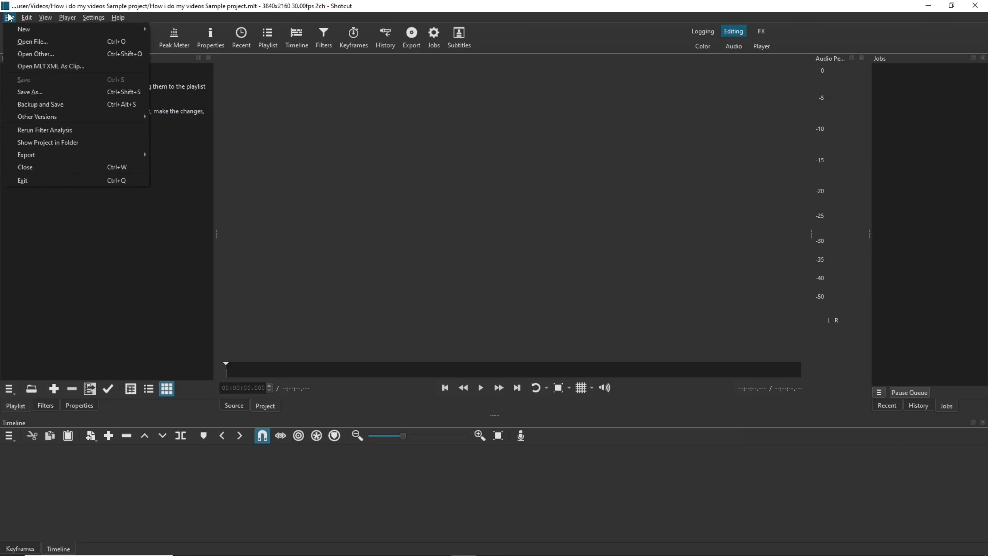
pyautogui.click(136, 234)
pyautogui.hotkey('alt', 'Tab')
pyautogui.press('Tab')
pyautogui.press('Tab')
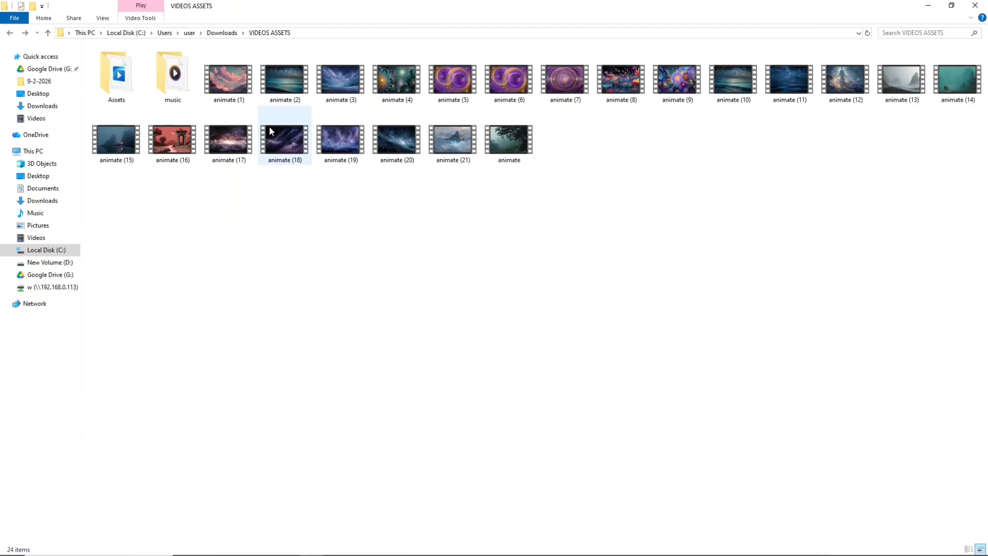
pyautogui.click(228, 80)
pyautogui.keyDown('shift'); pyautogui.click(508, 140); pyautogui.keyUp('shift')
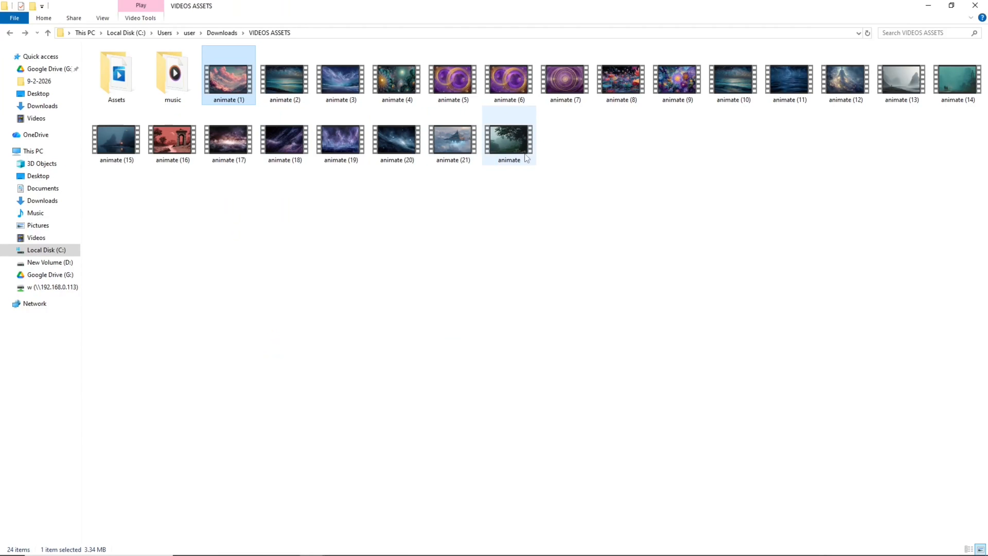
pyautogui.hotkey('alt', 'Tab')
pyautogui.moveTo(237, 73); pyautogui.dragTo(42, 131)
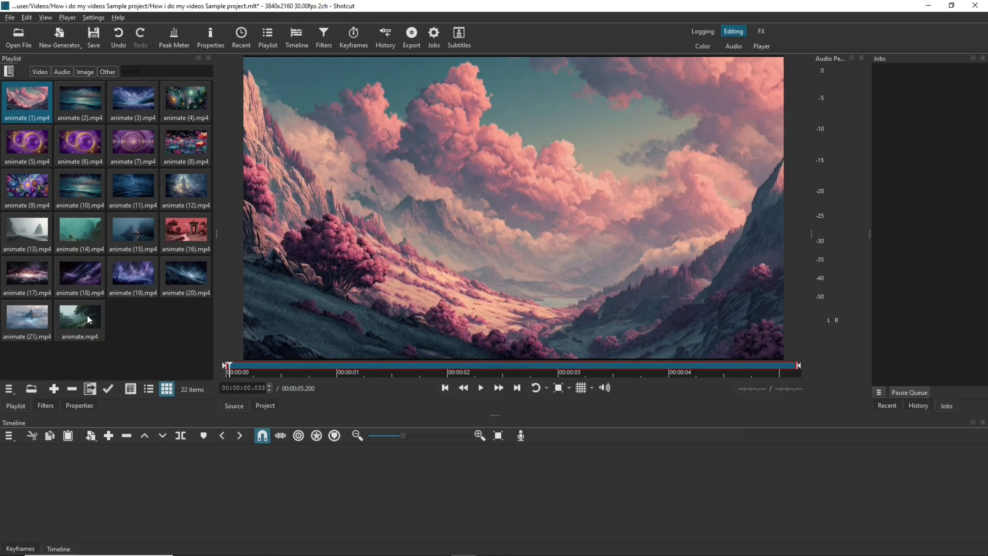
# - Place all the playlist clips in sequence on a new video track in the timeline
pyautogui.hotkey('ctrl', 'a')
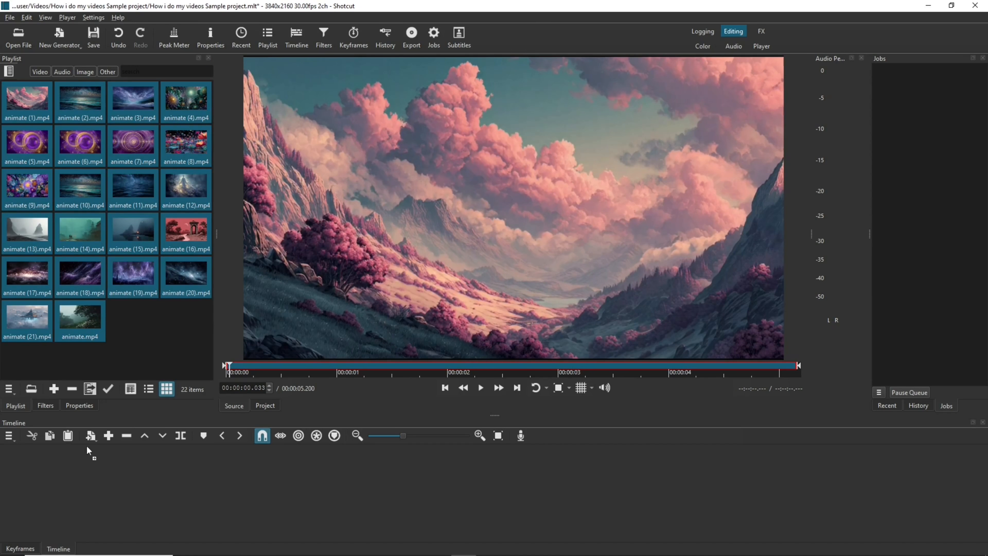
pyautogui.moveTo(87, 452); pyautogui.dragTo(82, 464)
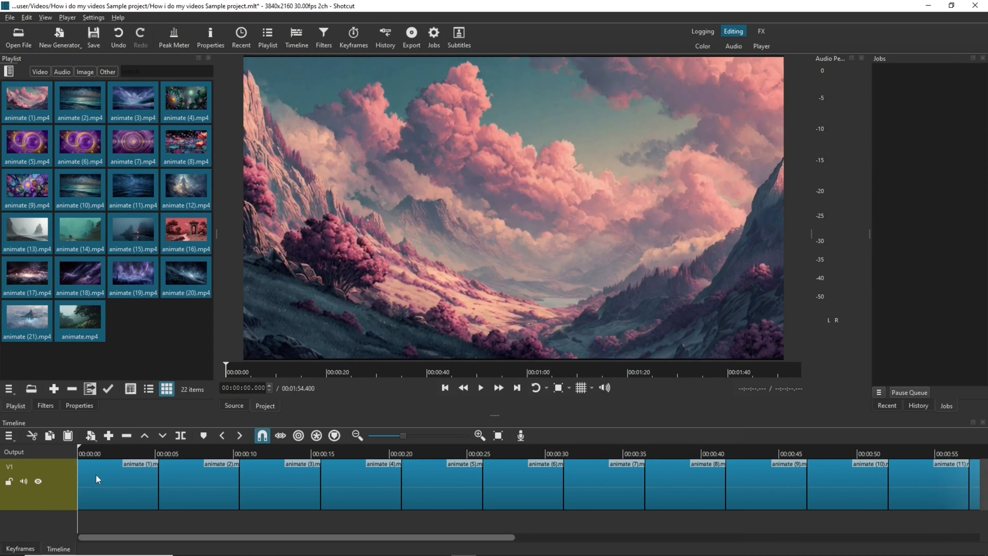
pyautogui.click(95, 473)
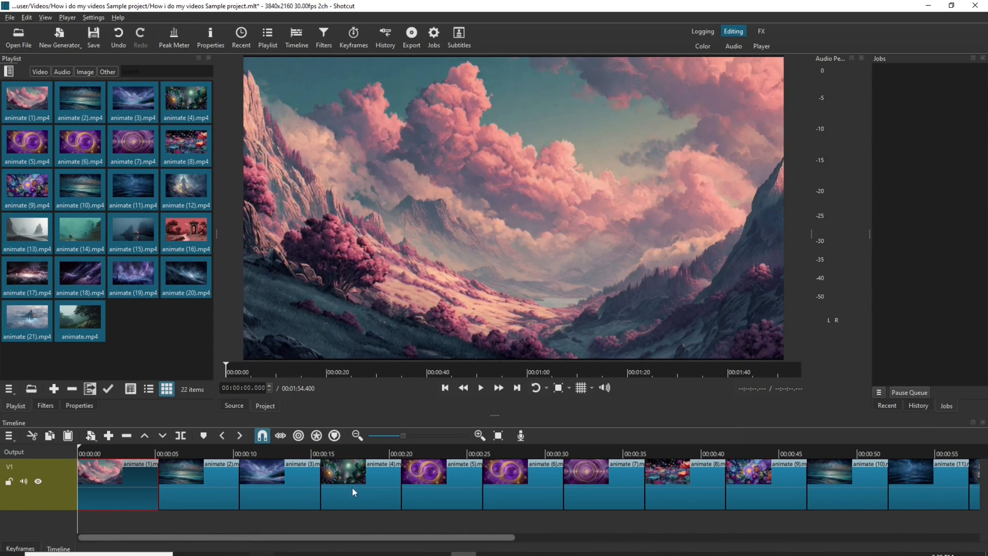
# - Play the start of the timeline to check the cut between the first two clips
pyautogui.click(481, 388)
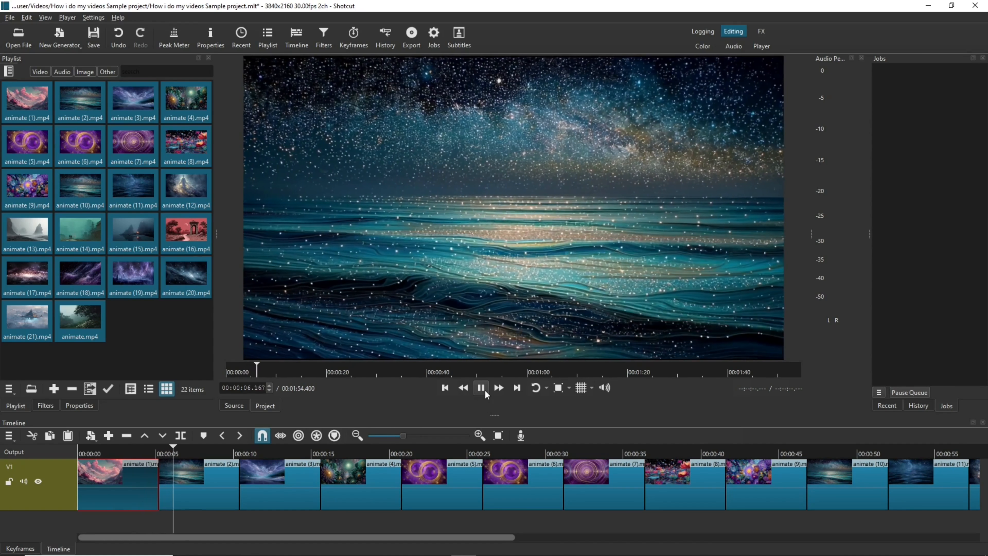
pyautogui.click(485, 389)
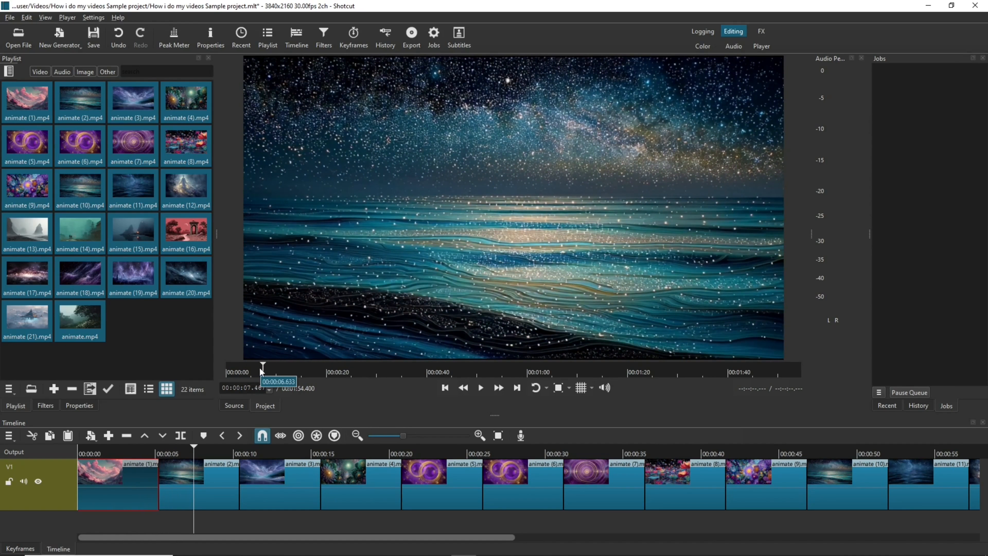
pyautogui.moveTo(261, 369); pyautogui.dragTo(244, 373)
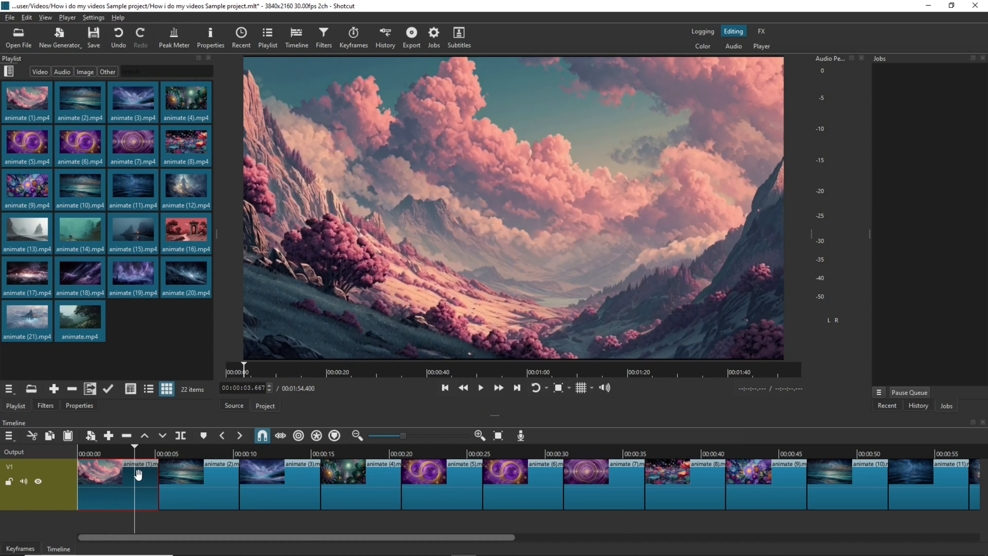
# - Add the Fade In Video and Fade Out Video filters to the animate (1) clip
pyautogui.click(45, 406)
pyautogui.click(11, 158)
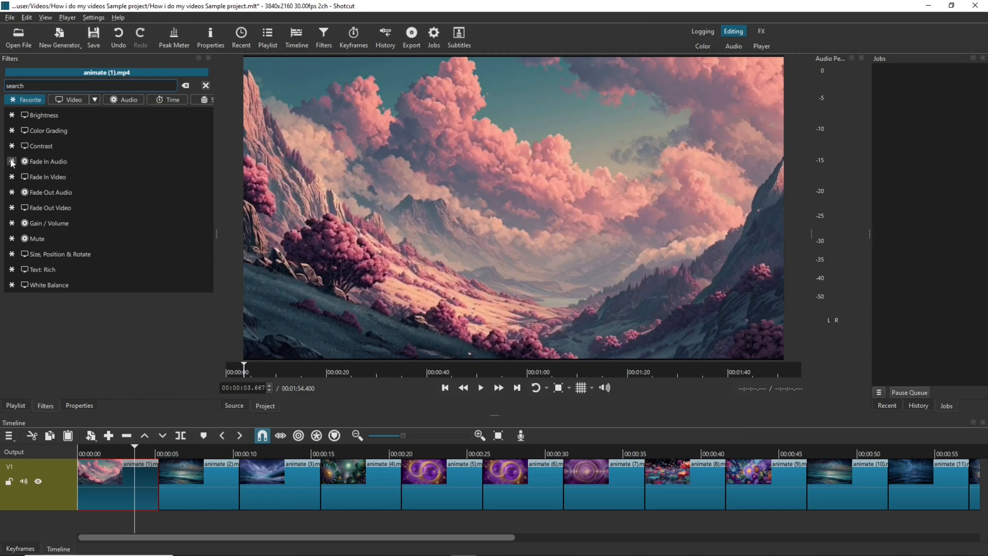
pyautogui.write('fade')
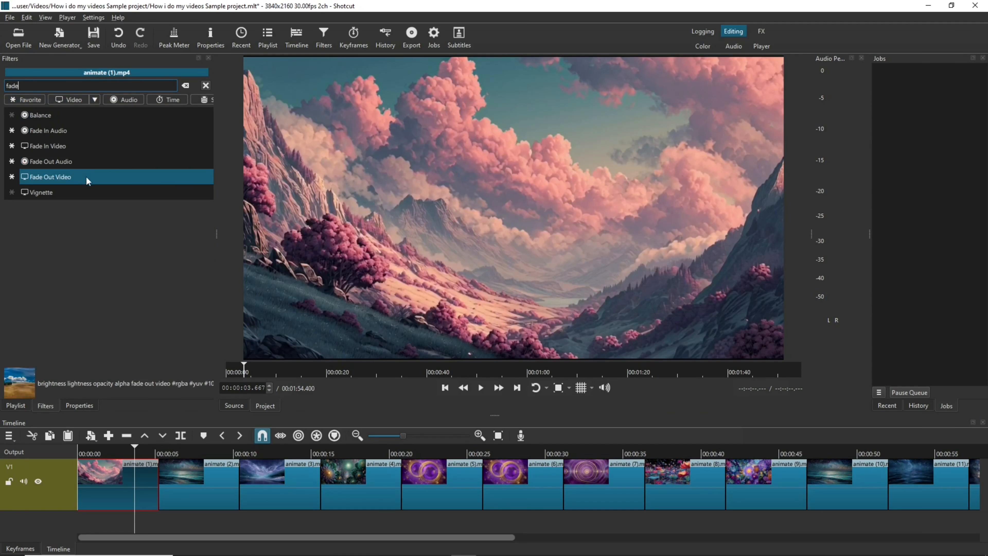
pyautogui.click(85, 147)
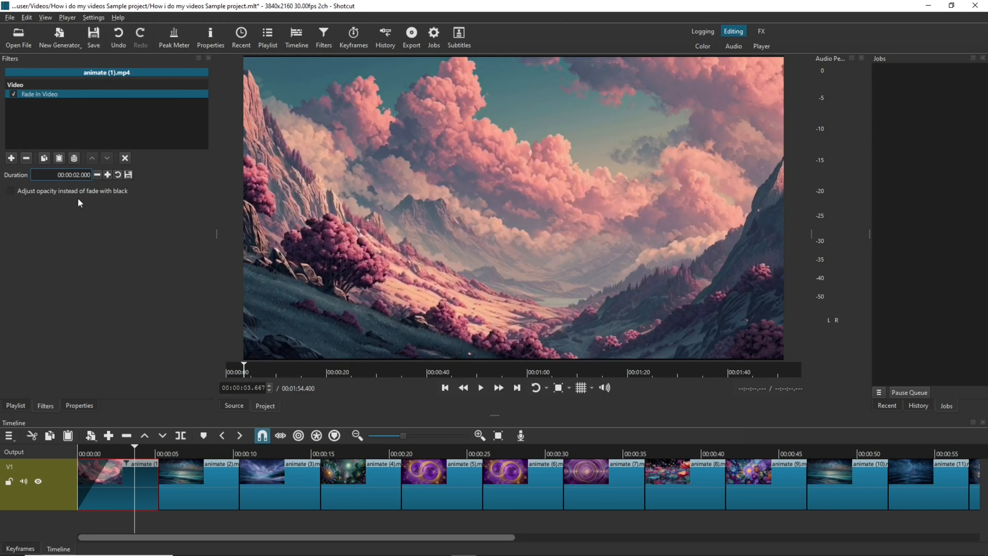
pyautogui.click(11, 157)
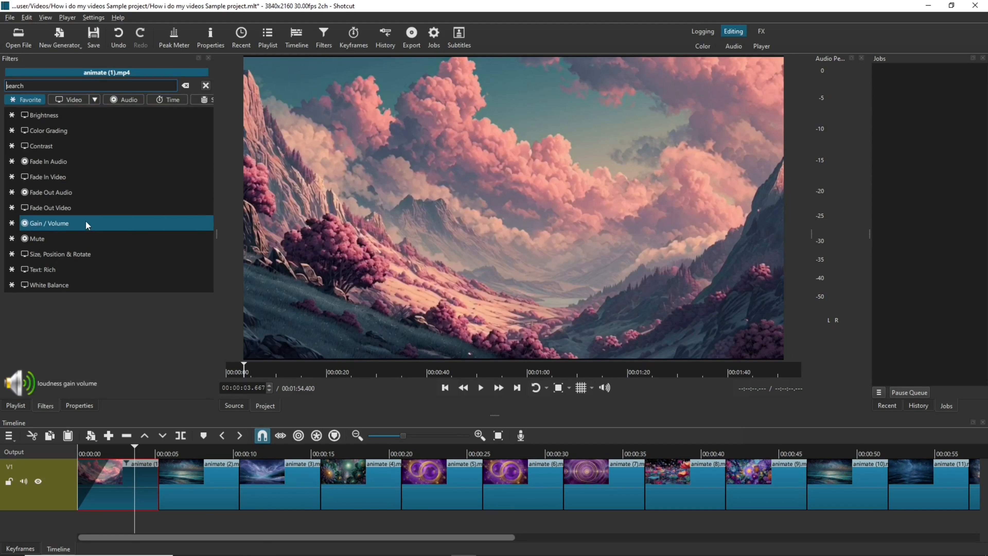
pyautogui.click(63, 208)
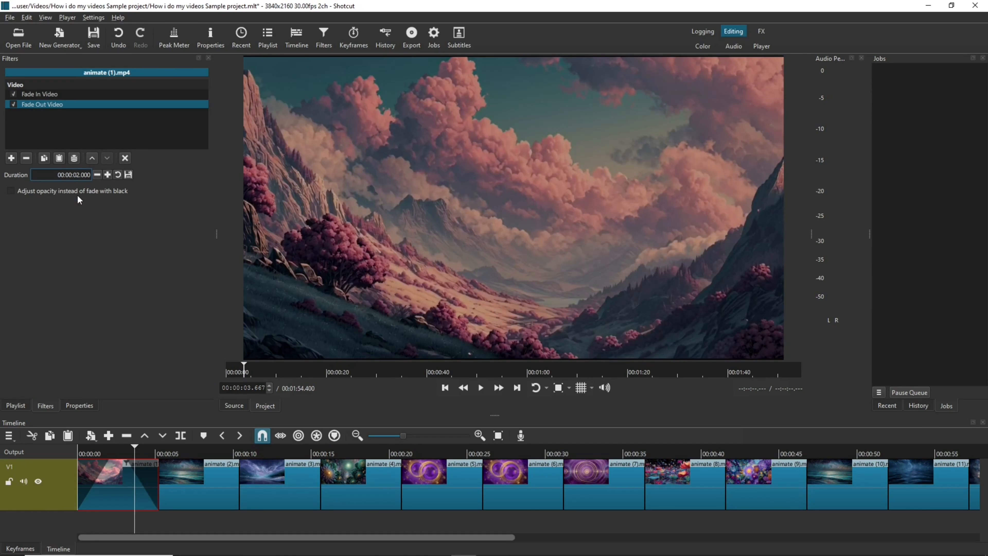
# - Copy all filters from animate (1) and paste them onto the animate (2) and animate (3) clips
pyautogui.click(44, 158)
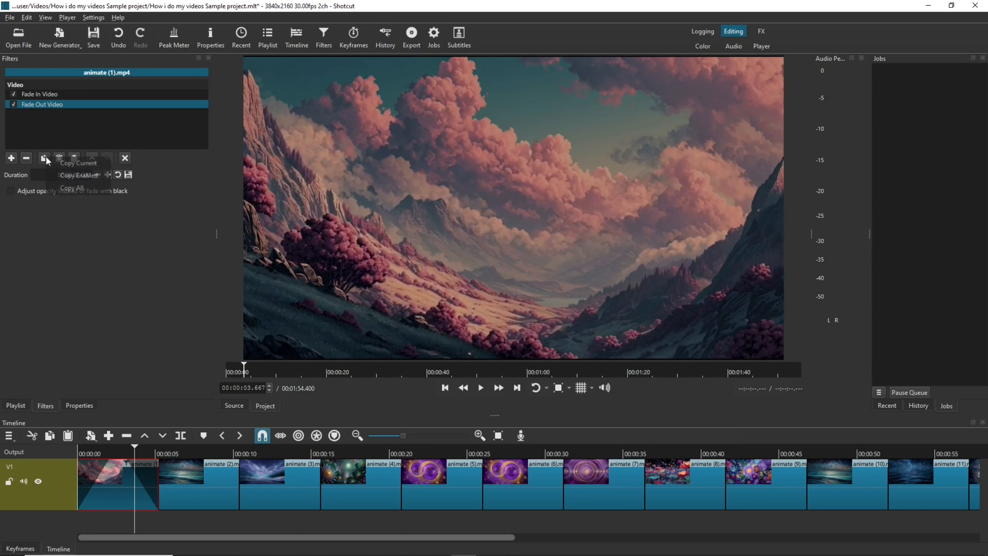
pyautogui.click(76, 187)
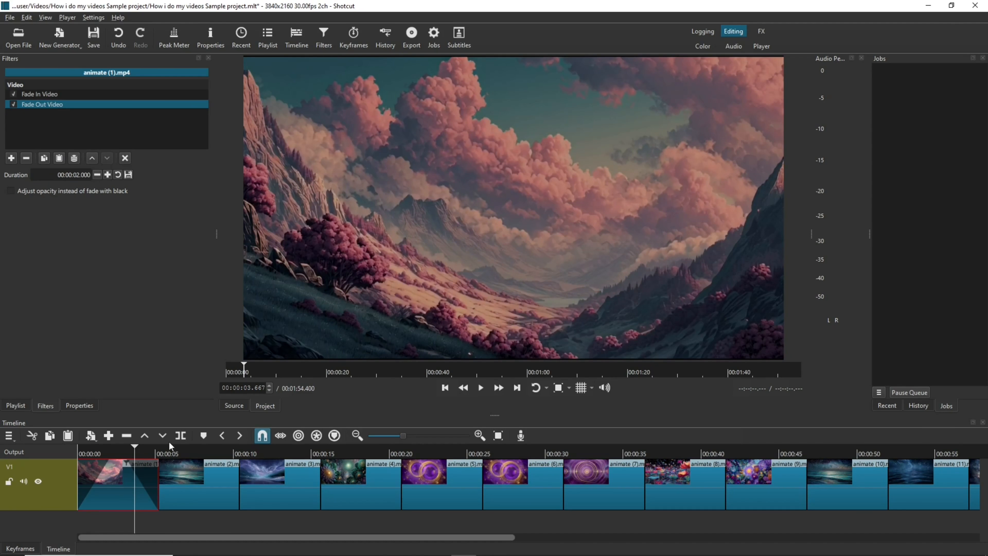
pyautogui.click(173, 473)
pyautogui.click(58, 159)
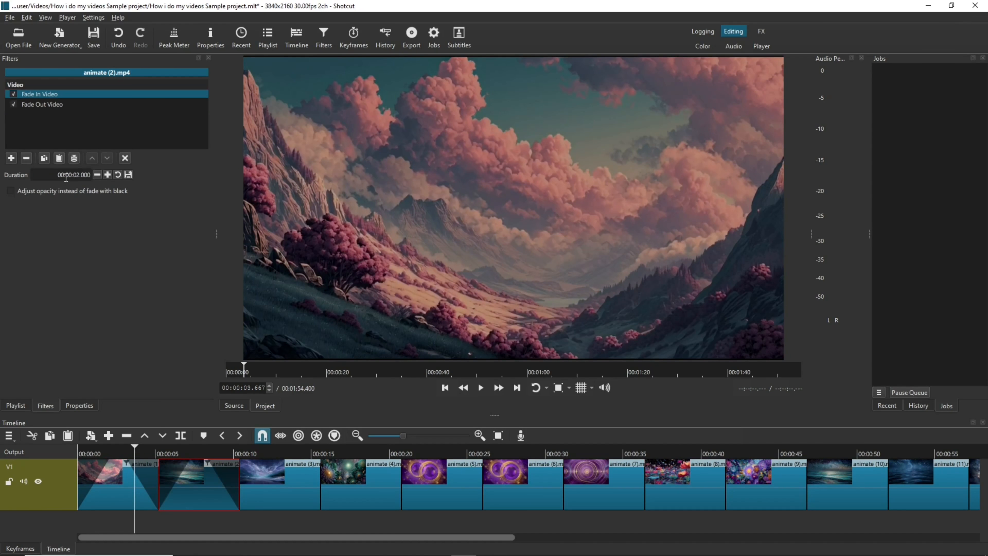
pyautogui.click(266, 489)
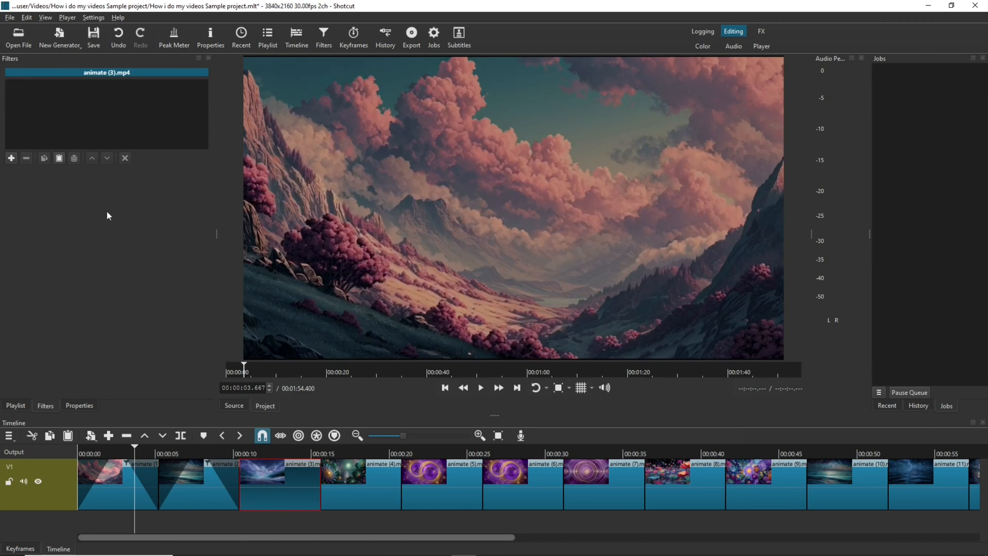
pyautogui.click(59, 158)
# - Play the timeline from the beginning to review the fades across the first three clips
pyautogui.click(95, 452)
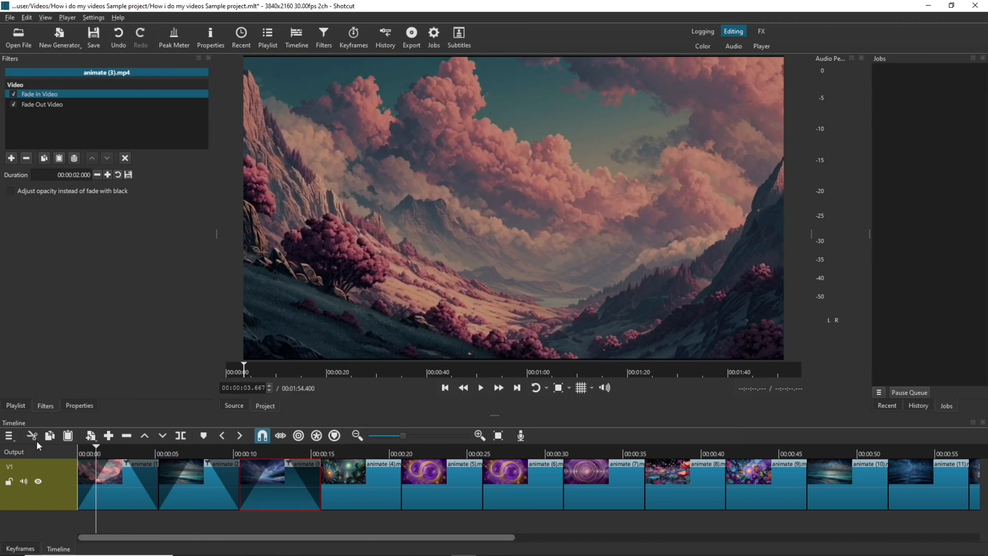
pyautogui.moveTo(254, 368); pyautogui.dragTo(224, 368)
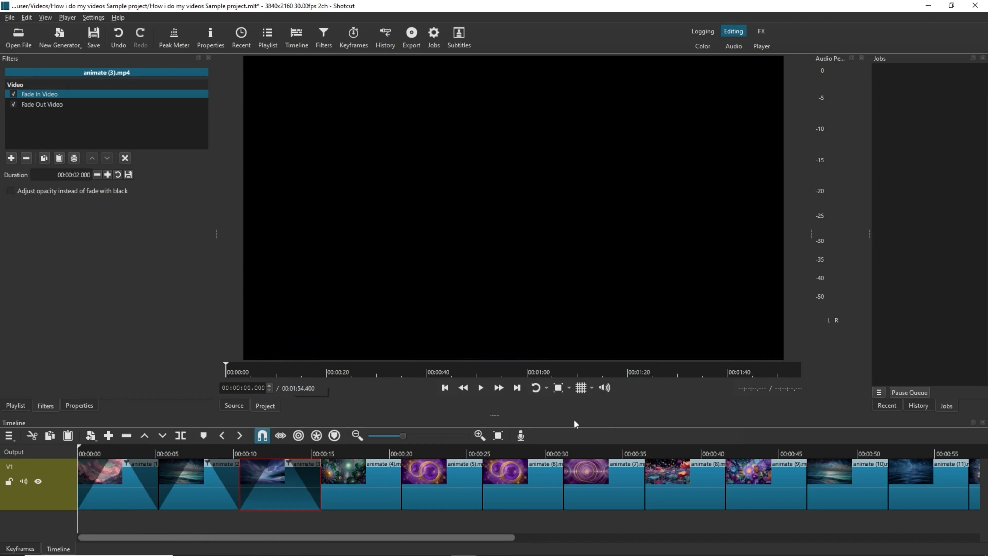
pyautogui.click(481, 387)
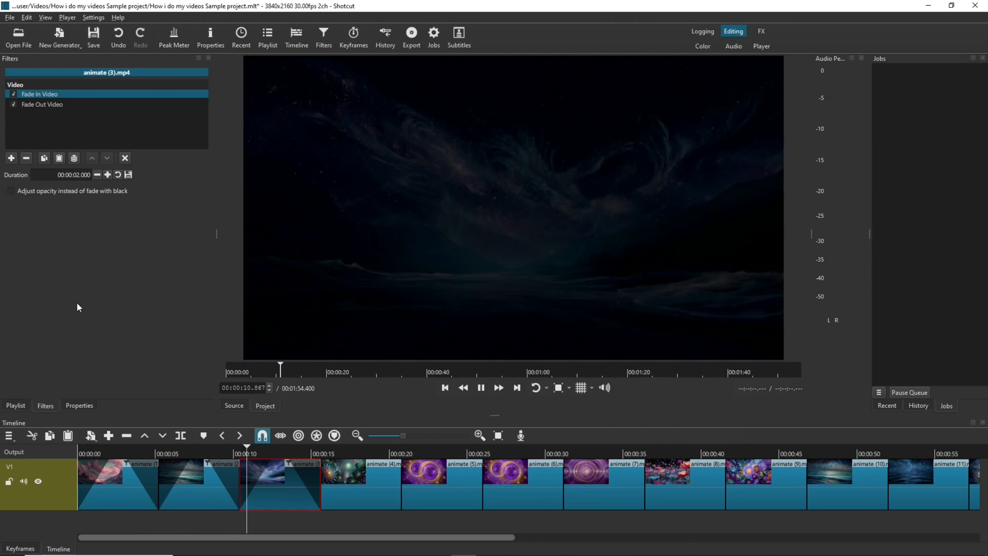
pyautogui.click(480, 387)
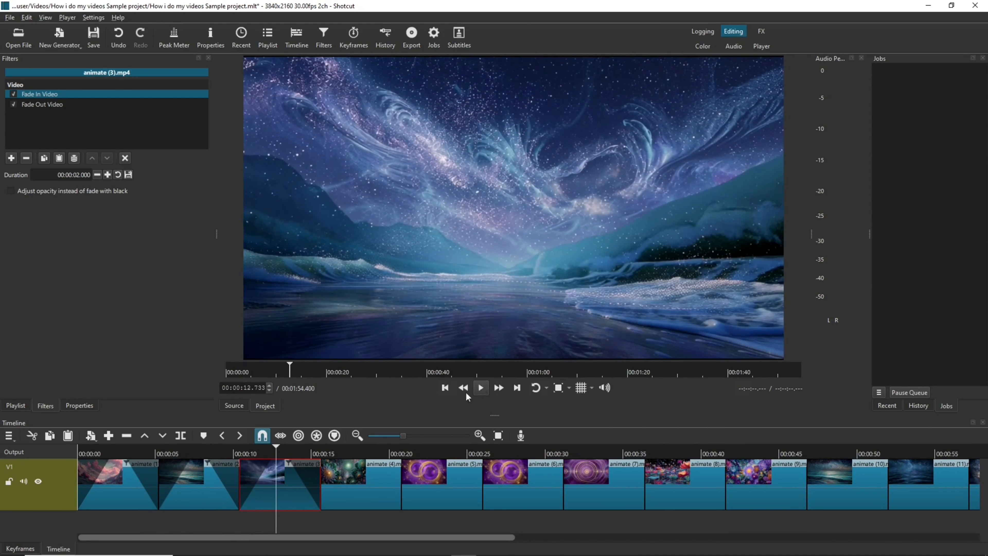
# - Set the playback speed of the animate (1) clip to 0.5x
pyautogui.click(120, 483)
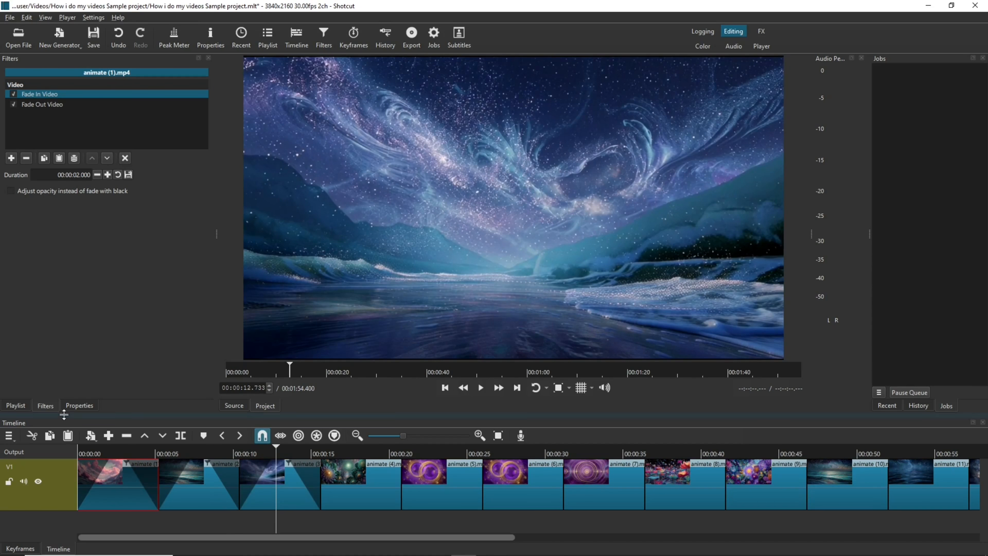
pyautogui.click(78, 405)
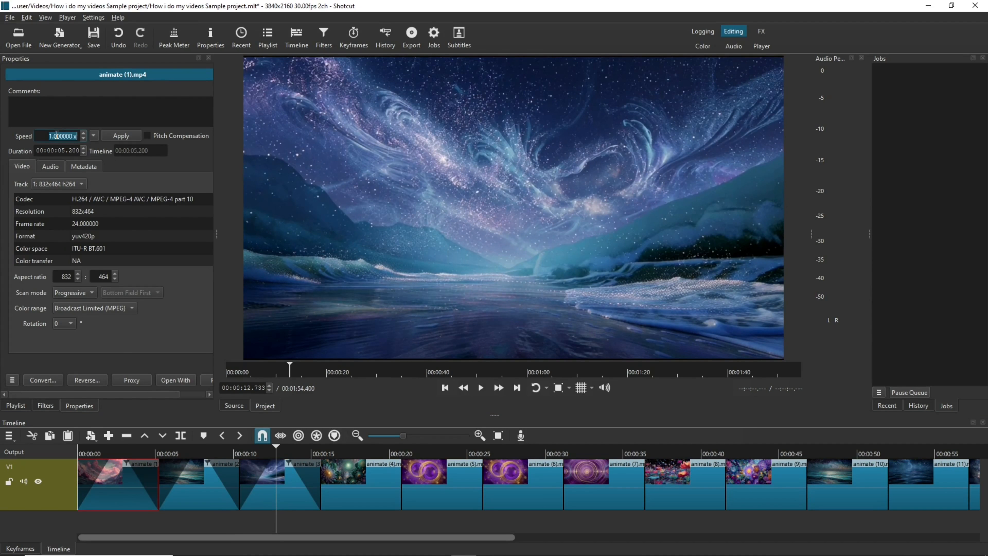
pyautogui.click(57, 135)
pyautogui.write('0.5x')
pyautogui.press('Return')
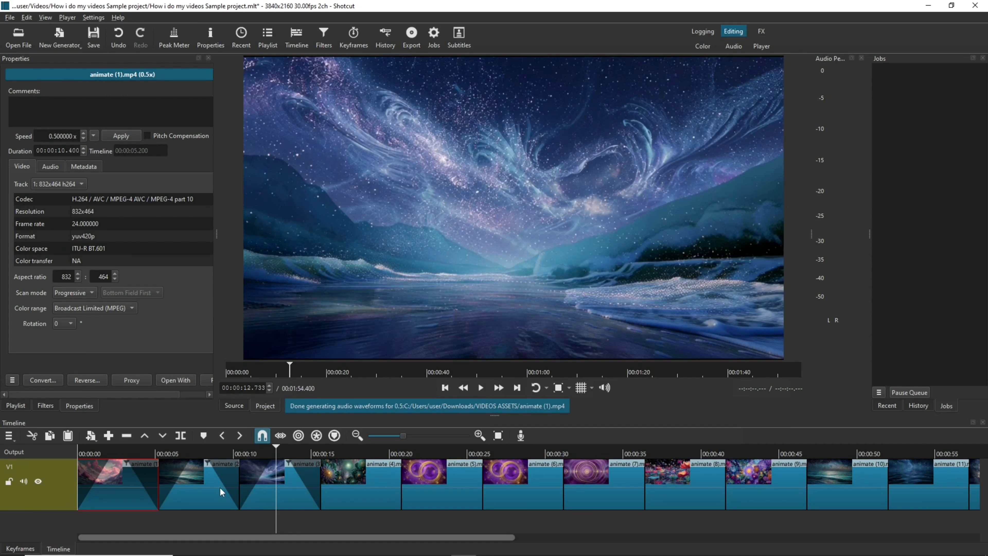
# - Move every clip after animate (1) later on the track and extend animate (1) to about 10.4 seconds
pyautogui.click(196, 473)
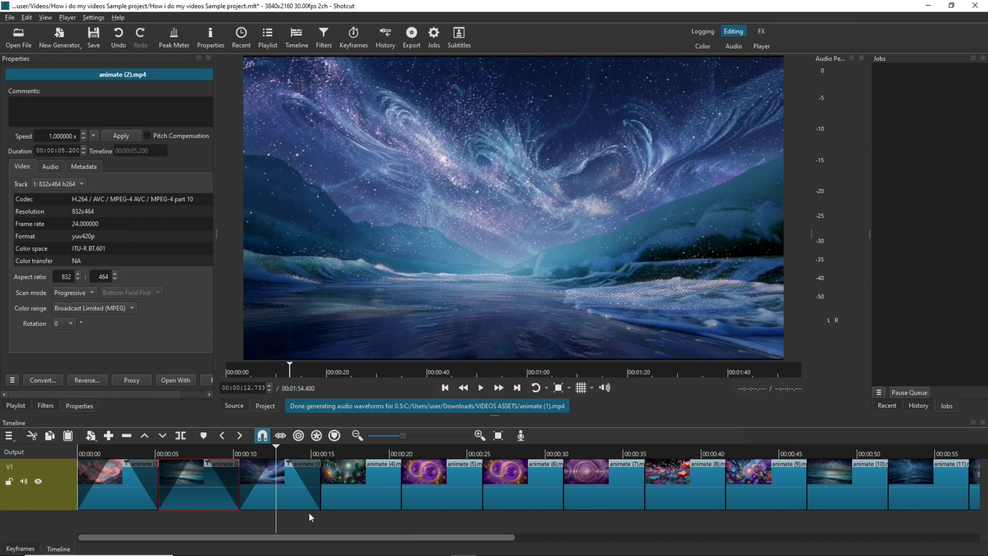
pyautogui.moveTo(316, 535); pyautogui.dragTo(856, 521)
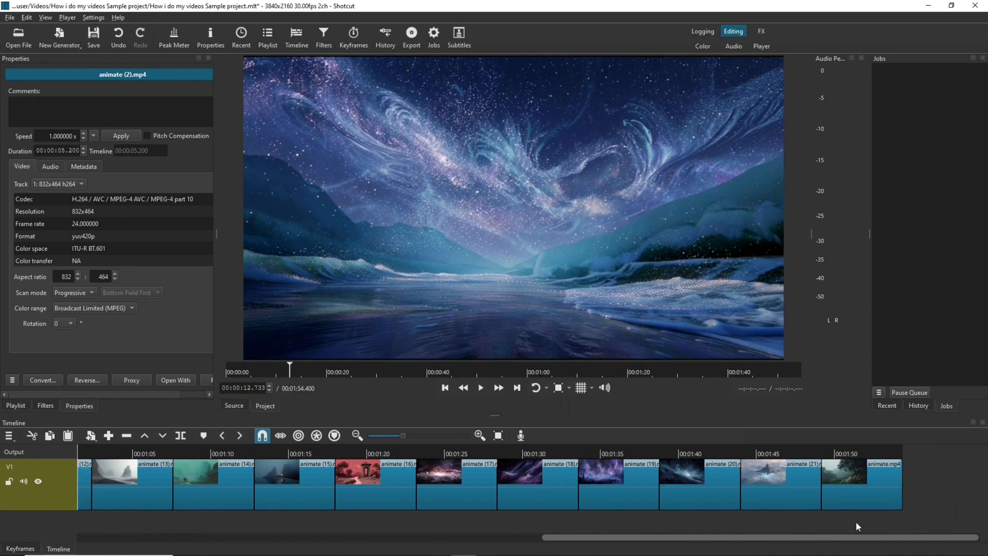
pyautogui.hotkey('ctrl', 'a')
pyautogui.moveTo(671, 537); pyautogui.dragTo(385, 493)
pyautogui.click(146, 486)
pyautogui.moveTo(157, 485); pyautogui.dragTo(238, 485)
# - Set animate (2) to 0.5x speed, shift the following clips later, and extend animate (2) to about 10.4 seconds
pyautogui.click(356, 479)
pyautogui.doubleClick(61, 135)
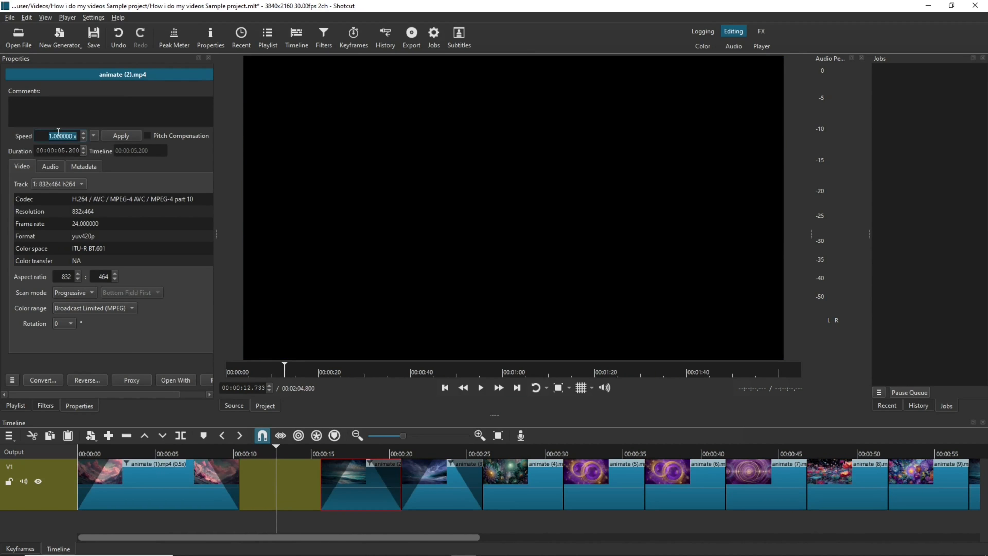
pyautogui.write('0.5')
pyautogui.press('Return')
pyautogui.keyDown('shift'); pyautogui.click(858, 494); pyautogui.keyUp('shift')
pyautogui.moveTo(287, 537)
pyautogui.mouseDown()
pyautogui.moveTo(801, 533)
pyautogui.moveTo(268, 537)
pyautogui.mouseUp()
pyautogui.moveTo(439, 487); pyautogui.dragTo(582, 487)
pyautogui.moveTo(347, 478); pyautogui.dragTo(402, 482)
# - Set animate (3) to 0.5x speed, extend it to about 10.4 seconds directly after animate (2), and preview the slowed clips
pyautogui.moveTo(547, 482); pyautogui.dragTo(404, 481)
pyautogui.doubleClick(62, 136)
pyautogui.write('0.5')
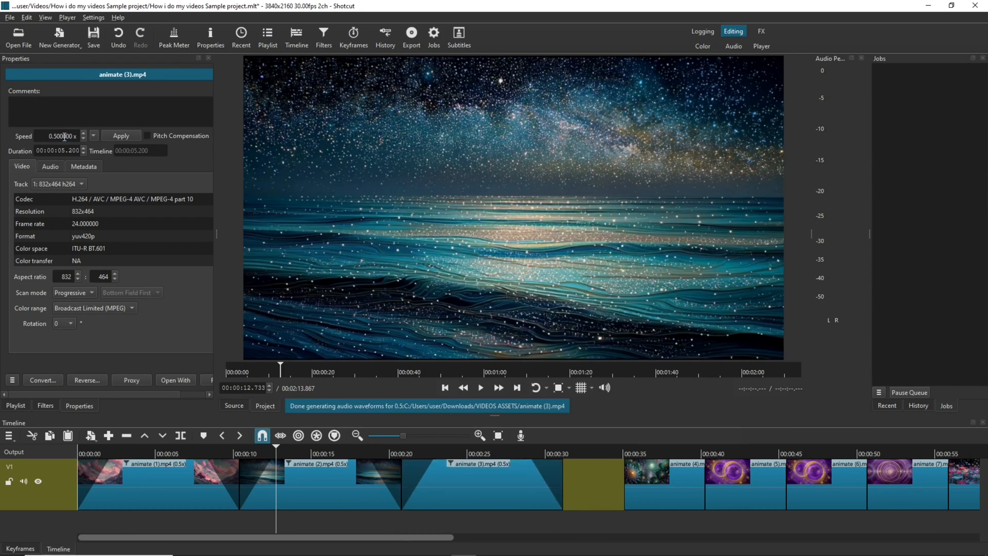
pyautogui.click(482, 388)
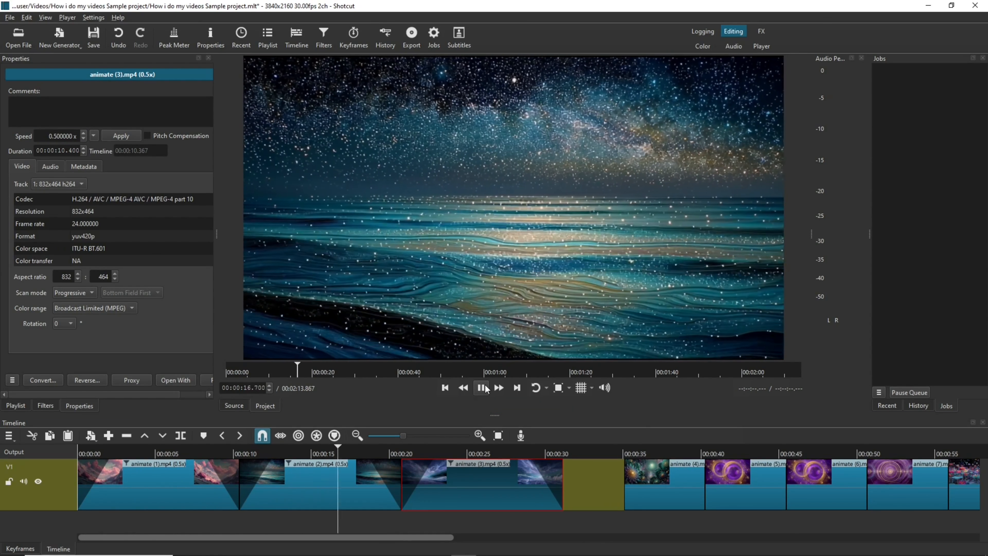
pyautogui.click(485, 388)
# - Select the remaining normal-speed clips through the end of the track and move them later on the timeline
pyautogui.moveTo(295, 537); pyautogui.dragTo(817, 538)
pyautogui.click(891, 491)
pyautogui.moveTo(710, 539); pyautogui.dragTo(325, 538)
pyautogui.keyDown('shift'); pyautogui.click(335, 486); pyautogui.keyUp('shift')
pyautogui.moveTo(398, 484); pyautogui.dragTo(770, 487)
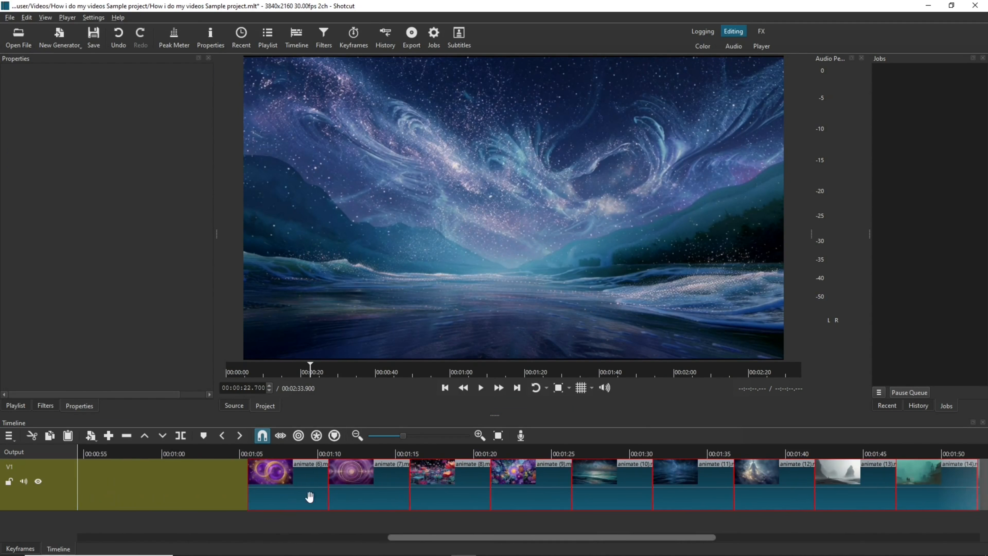
# - Deselect the moved clips one at a time and shift the rest later, leaving a wide gap after each clip
pyautogui.moveTo(583, 538); pyautogui.dragTo(751, 542)
pyautogui.keyDown('ctrl'); pyautogui.click(273, 496); pyautogui.keyUp('ctrl')
pyautogui.moveTo(350, 497); pyautogui.dragTo(527, 498)
pyautogui.keyDown('ctrl'); pyautogui.click(361, 498); pyautogui.keyUp('ctrl')
pyautogui.moveTo(430, 498); pyautogui.dragTo(851, 505)
pyautogui.keyDown('ctrl'); pyautogui.click(593, 501); pyautogui.keyUp('ctrl')
pyautogui.moveTo(666, 497); pyautogui.dragTo(848, 498)
pyautogui.moveTo(809, 537); pyautogui.dragTo(843, 525)
pyautogui.moveTo(856, 492); pyautogui.dragTo(922, 485)
# - Slow animate (4), (5) and (6) to 0.5x, extend each to its doubled length, and close the gaps between them
pyautogui.moveTo(895, 538); pyautogui.dragTo(212, 538)
pyautogui.click(210, 498)
pyautogui.doubleClick(66, 138)
pyautogui.press('BackSpace')
pyautogui.write('0.5')
pyautogui.click(122, 136)
pyautogui.moveTo(439, 490); pyautogui.dragTo(359, 490)
pyautogui.click(121, 136)
pyautogui.moveTo(731, 491); pyautogui.dragTo(520, 491)
pyautogui.click(121, 136)
# - Slow animate (7), (8) and (9) to 0.5x, extend each to its doubled length, and join them end to end
pyautogui.moveTo(211, 537); pyautogui.dragTo(284, 537)
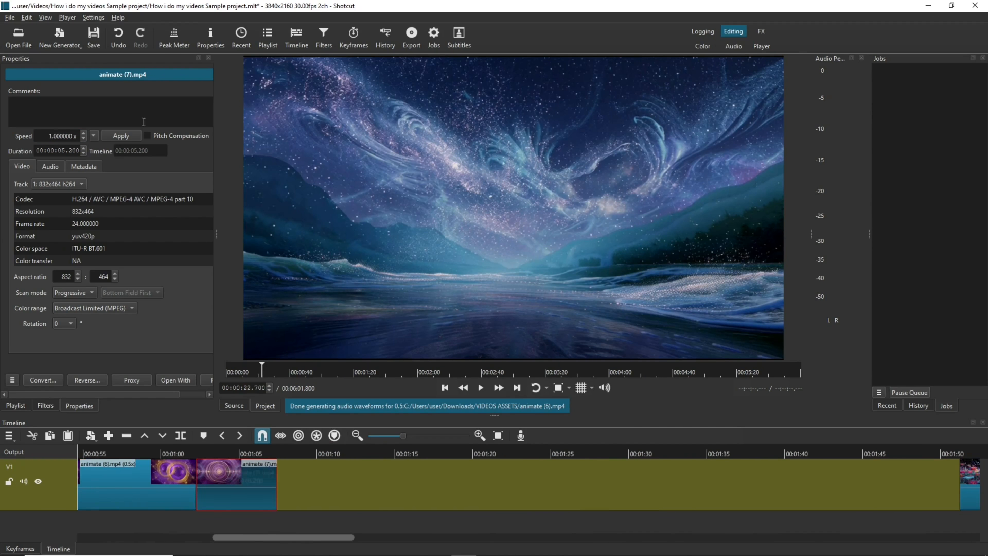
pyautogui.click(122, 136)
pyautogui.moveTo(788, 488); pyautogui.dragTo(186, 489)
pyautogui.click(121, 136)
pyautogui.moveTo(356, 538); pyautogui.dragTo(380, 544)
pyautogui.moveTo(933, 491); pyautogui.dragTo(170, 490)
pyautogui.click(122, 136)
# - Slow animate (10) through (13) to 0.5x, extend each to about 10.4 seconds, and butt them together on the track
pyautogui.moveTo(339, 537); pyautogui.dragTo(451, 537)
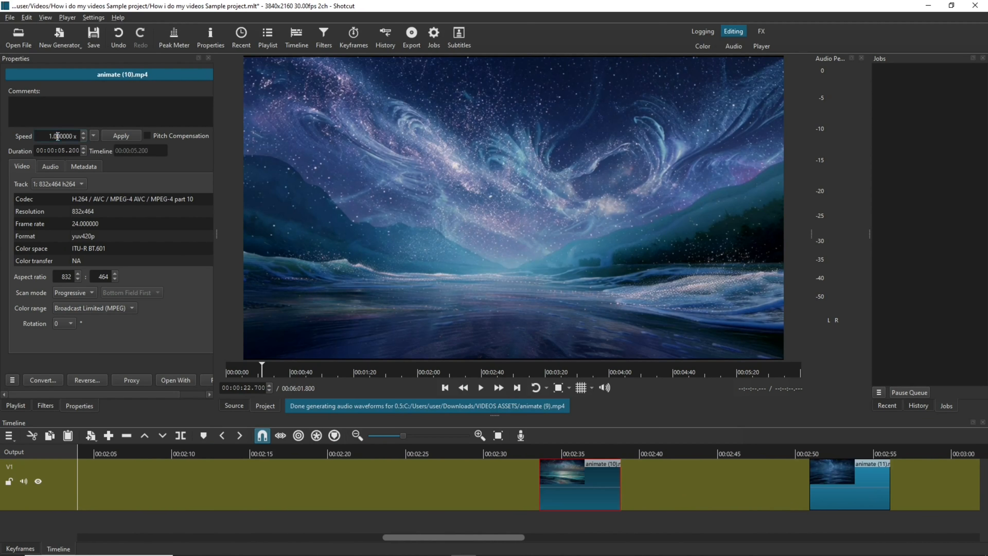
pyautogui.click(848, 490)
pyautogui.click(121, 136)
pyautogui.moveTo(891, 490); pyautogui.dragTo(783, 491)
pyautogui.moveTo(454, 537); pyautogui.dragTo(519, 537)
pyautogui.click(122, 136)
pyautogui.moveTo(530, 502); pyautogui.dragTo(314, 507)
pyautogui.doubleClick(712, 491)
pyautogui.moveTo(720, 491); pyautogui.dragTo(414, 490)
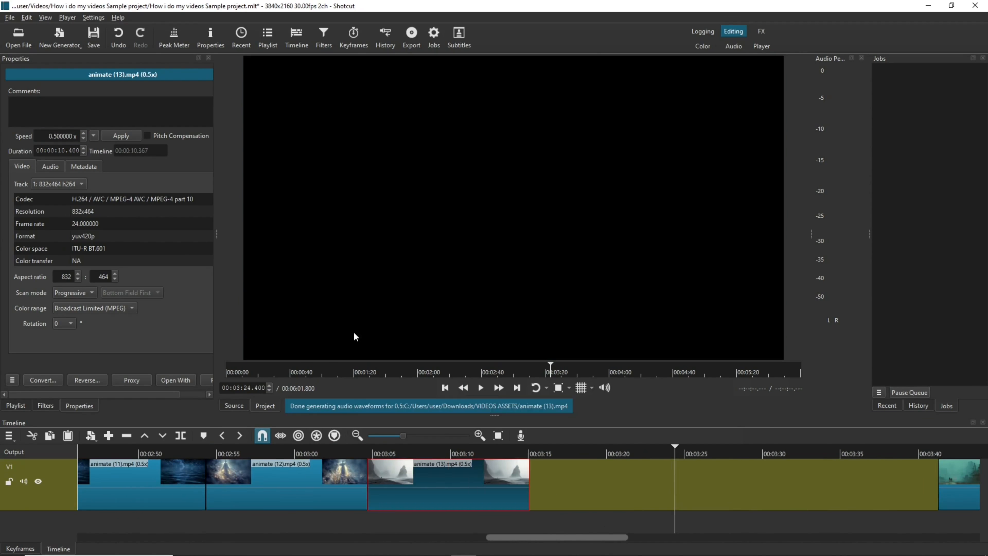
# - Slow animate (14) and (15) to 0.5x and move the following clips up against the preceding ones
pyautogui.moveTo(770, 491); pyautogui.dragTo(362, 490)
pyautogui.doubleClick(60, 136)
pyautogui.write('0.5')
pyautogui.click(121, 136)
pyautogui.moveTo(589, 537); pyautogui.dragTo(622, 537)
pyautogui.moveTo(816, 492); pyautogui.dragTo(282, 492)
pyautogui.click(121, 136)
# - Slow animate (16) through (19) to 0.5x and bring the clips closer together on the track
pyautogui.tripleClick(59, 136)
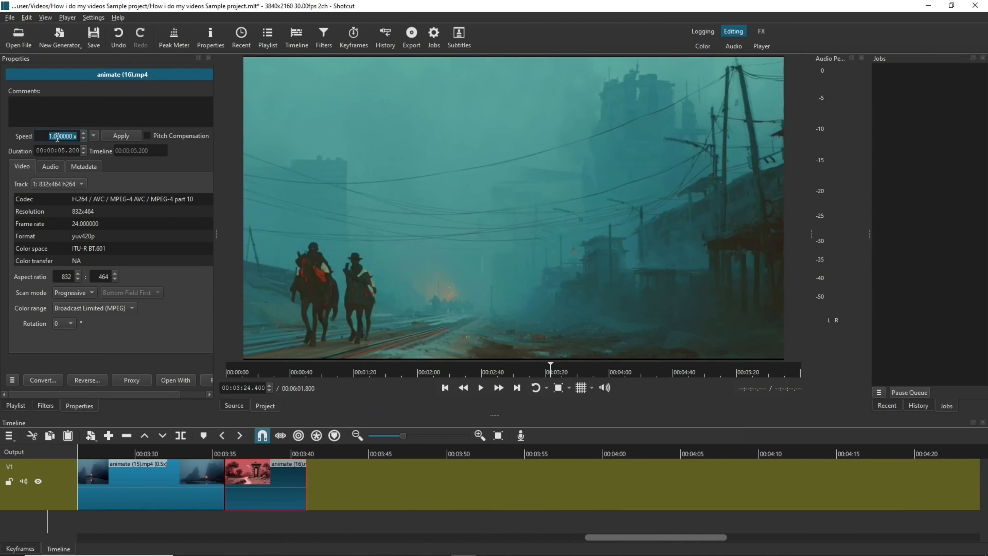
pyautogui.click(121, 136)
pyautogui.click(379, 490)
pyautogui.click(122, 136)
pyautogui.click(634, 491)
pyautogui.click(915, 494)
pyautogui.moveTo(634, 492); pyautogui.dragTo(540, 492)
pyautogui.moveTo(903, 495); pyautogui.dragTo(702, 495)
# - Move animate (20), (21) and the final animate clip closer together and slow them to 0.5x
pyautogui.moveTo(776, 537); pyautogui.dragTo(884, 537)
pyautogui.moveTo(474, 490); pyautogui.dragTo(181, 491)
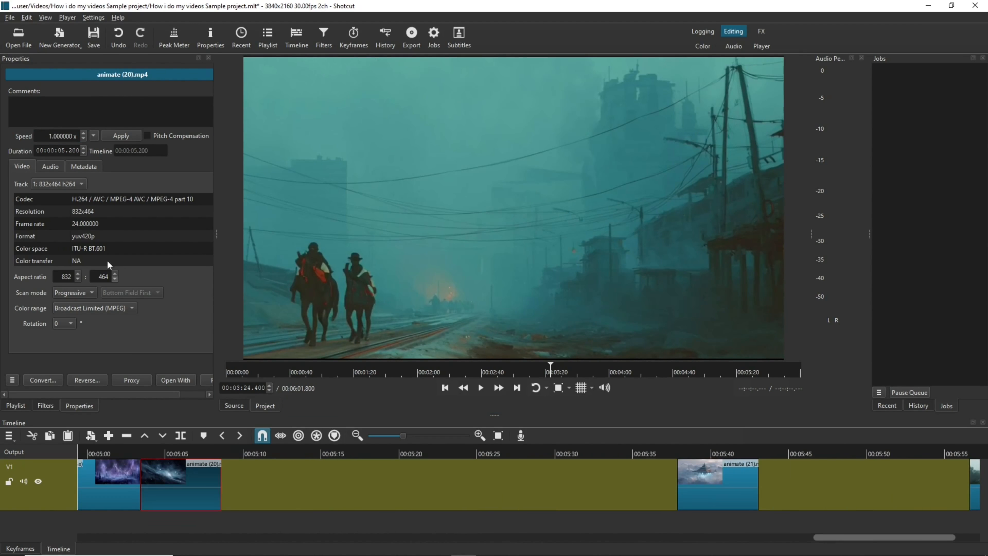
pyautogui.click(716, 484)
pyautogui.moveTo(711, 483); pyautogui.dragTo(335, 483)
pyautogui.click(856, 488)
pyautogui.doubleClick(60, 136)
pyautogui.write('0.5')
pyautogui.click(121, 136)
# - Select the later clips as a group and shift them earlier to close the remaining gaps on the track
pyautogui.keyDown('shift'); pyautogui.click(736, 503); pyautogui.keyUp('shift')
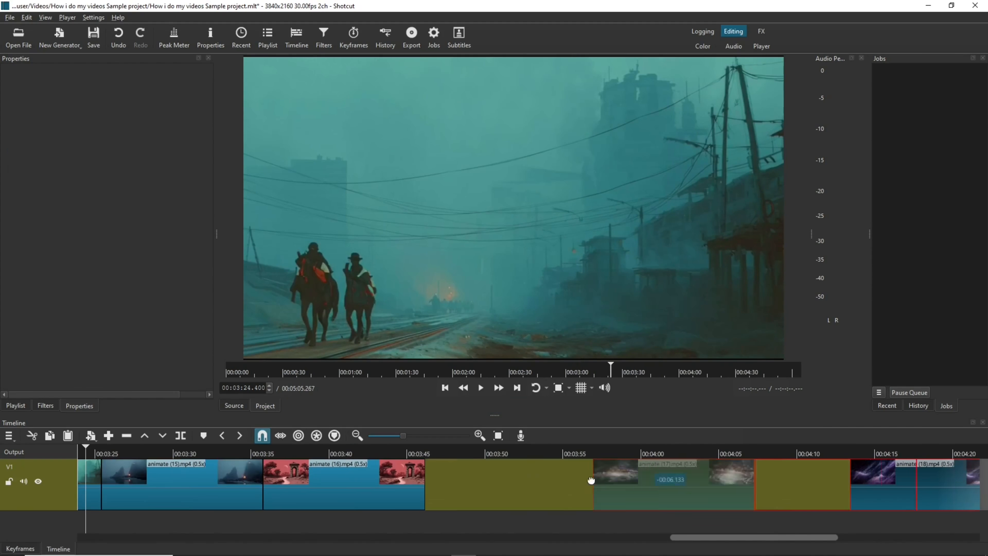
pyautogui.moveTo(591, 481); pyautogui.dragTo(341, 468)
pyautogui.click(495, 520)
pyautogui.moveTo(694, 536); pyautogui.dragTo(617, 523)
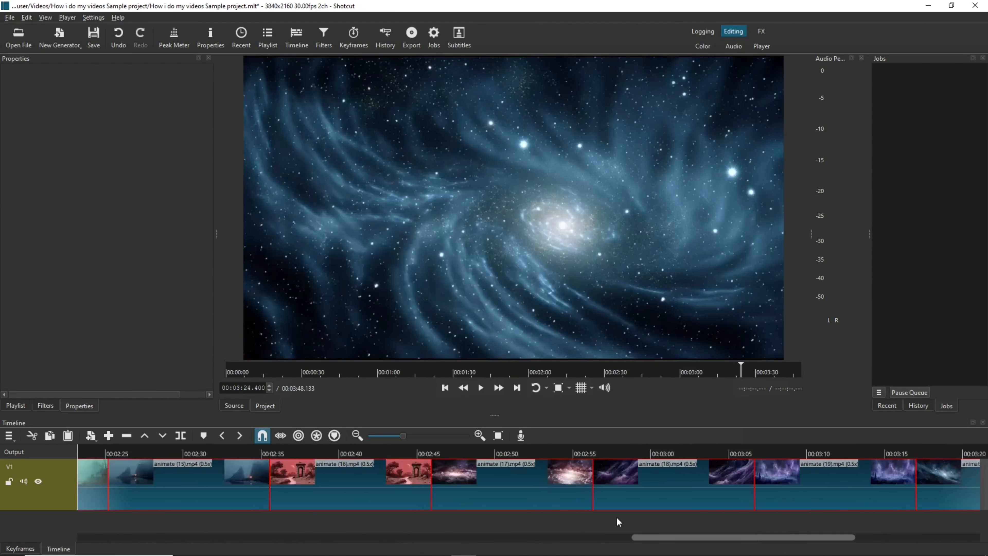
# - Paste the copied fade-in and fade-out video filters onto animate (4), (5) and (6)
pyautogui.click(644, 487)
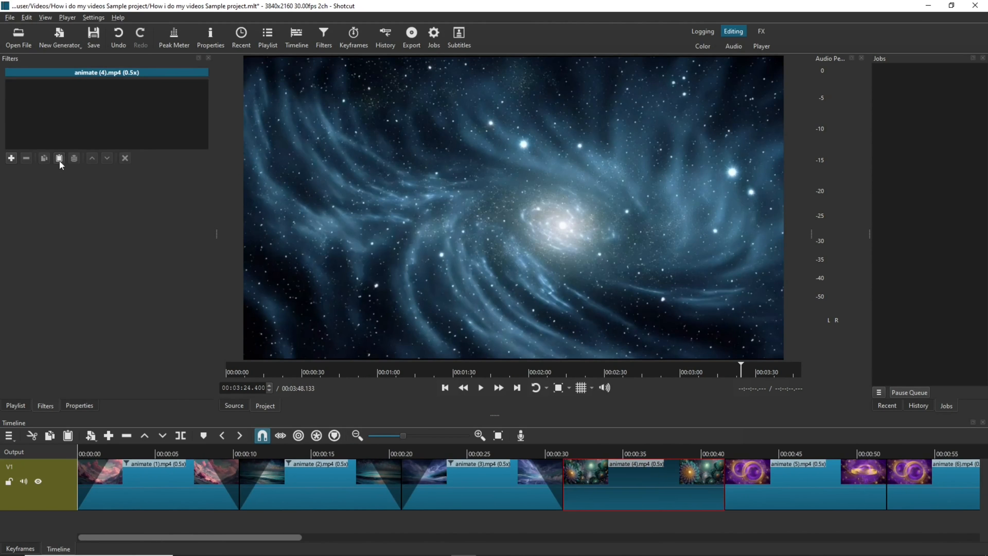
pyautogui.click(60, 160)
pyautogui.click(805, 492)
pyautogui.click(59, 159)
pyautogui.moveTo(190, 537); pyautogui.dragTo(822, 537)
pyautogui.click(444, 388)
pyautogui.click(444, 388)
pyautogui.click(930, 492)
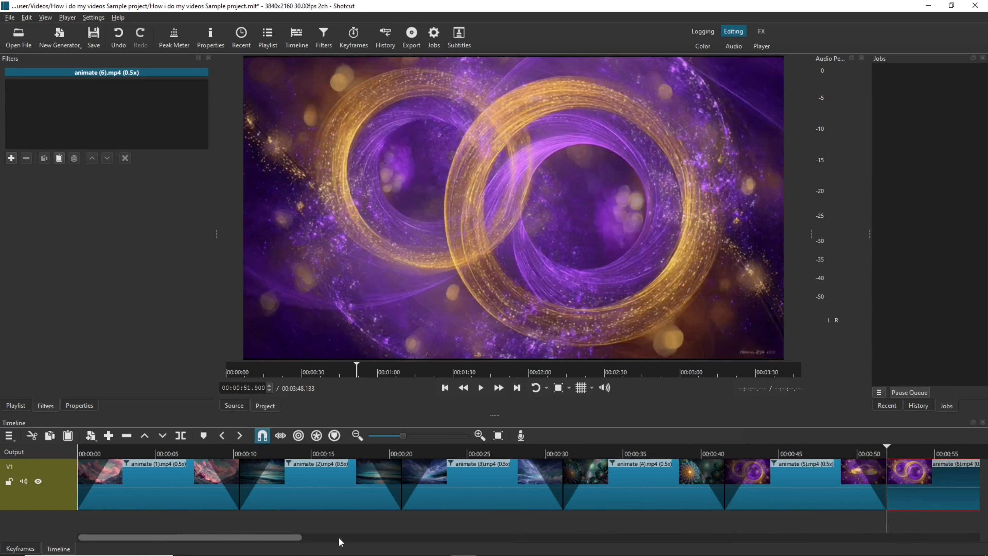
pyautogui.click(59, 159)
# - Paste the video fade filters onto the clips from animate (7) through animate (16)
pyautogui.click(367, 498)
pyautogui.click(59, 159)
pyautogui.click(578, 497)
pyautogui.click(59, 158)
pyautogui.click(666, 493)
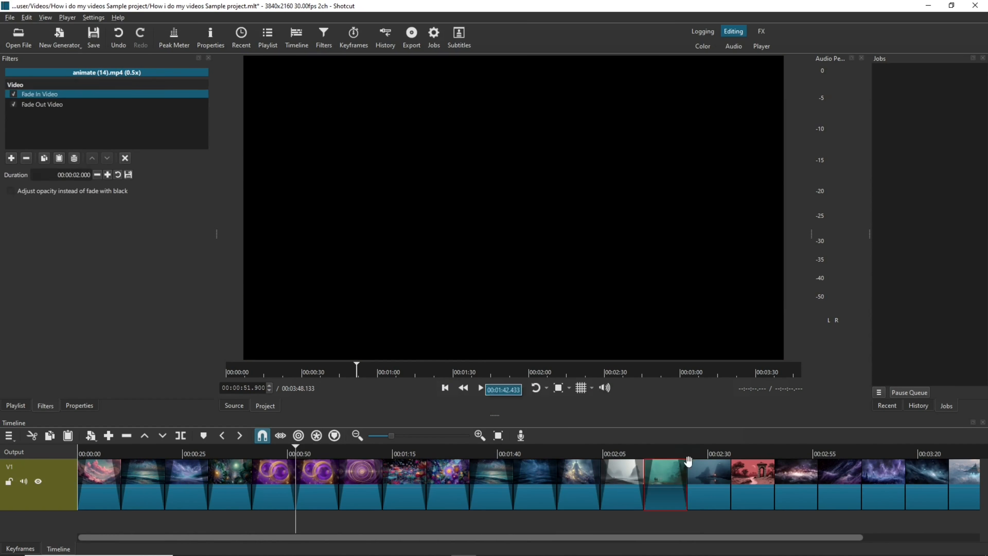
pyautogui.click(753, 491)
pyautogui.click(60, 159)
# - Paste the video fade filters onto the remaining clips up to the final animate clip
pyautogui.moveTo(546, 538); pyautogui.dragTo(666, 541)
pyautogui.click(705, 492)
pyautogui.click(59, 158)
pyautogui.click(836, 492)
pyautogui.click(879, 493)
pyautogui.moveTo(350, 537); pyautogui.dragTo(225, 520)
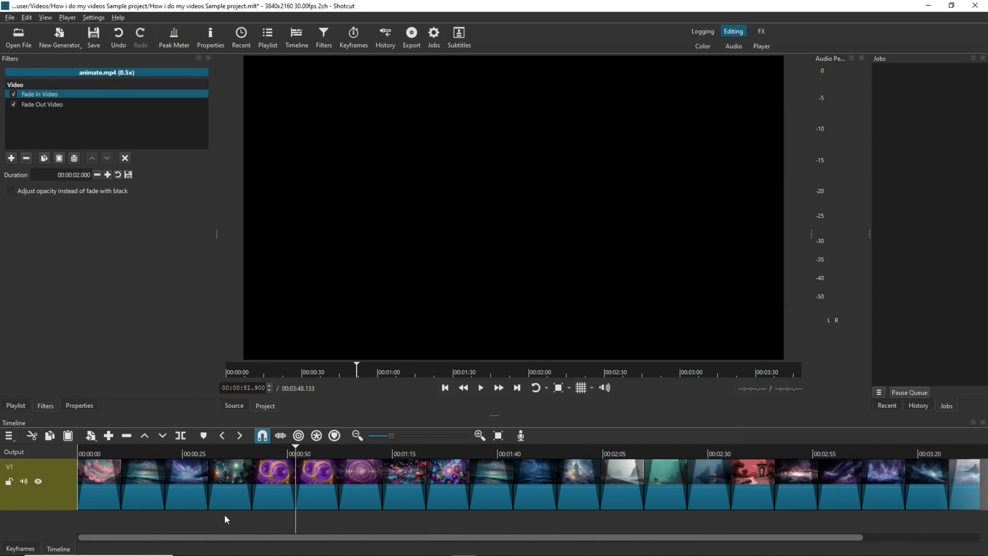
# - Play the assembled timeline from its beginning to check the clips and fades
pyautogui.click(481, 388)
pyautogui.click(78, 453)
pyautogui.press('space')
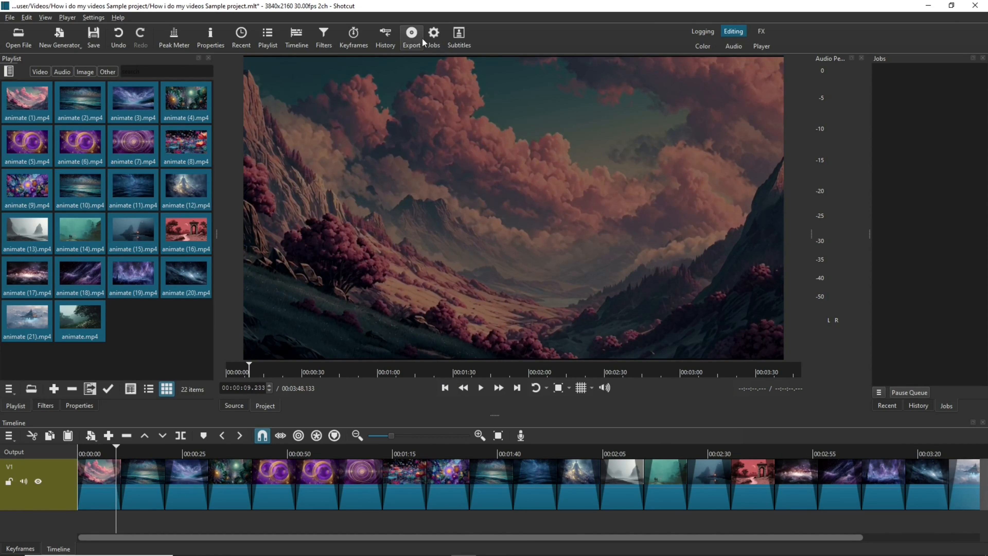
# - Open the export settings, detach them into a floating window and enlarge it to show the preset list
pyautogui.click(411, 36)
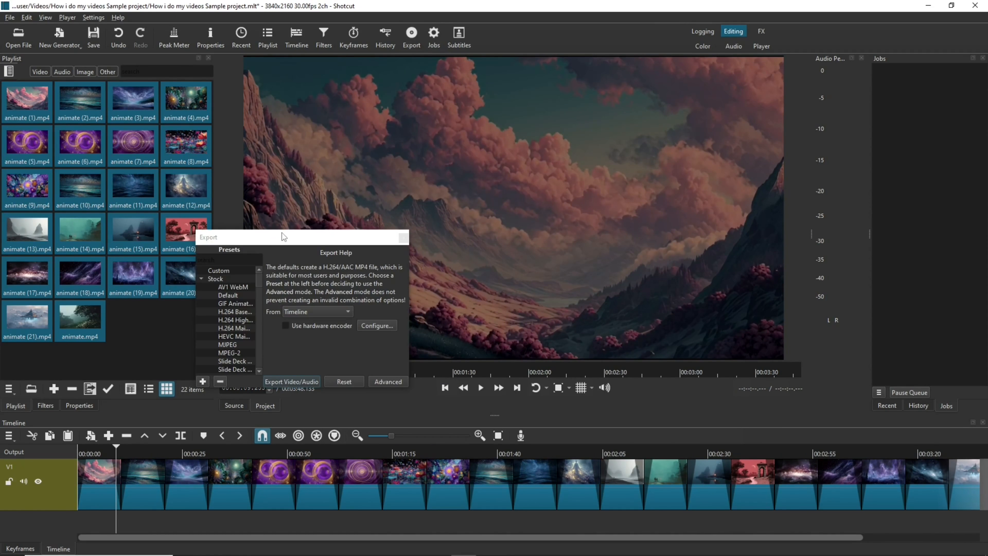
pyautogui.moveTo(201, 234); pyautogui.dragTo(85, 139)
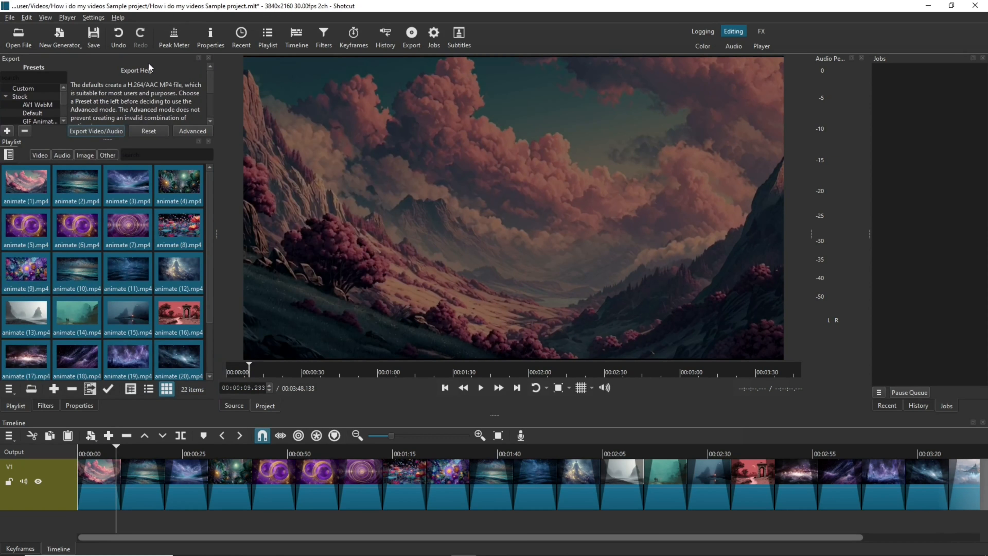
pyautogui.moveTo(131, 60); pyautogui.dragTo(390, 149)
pyautogui.moveTo(497, 243); pyautogui.dragTo(764, 440)
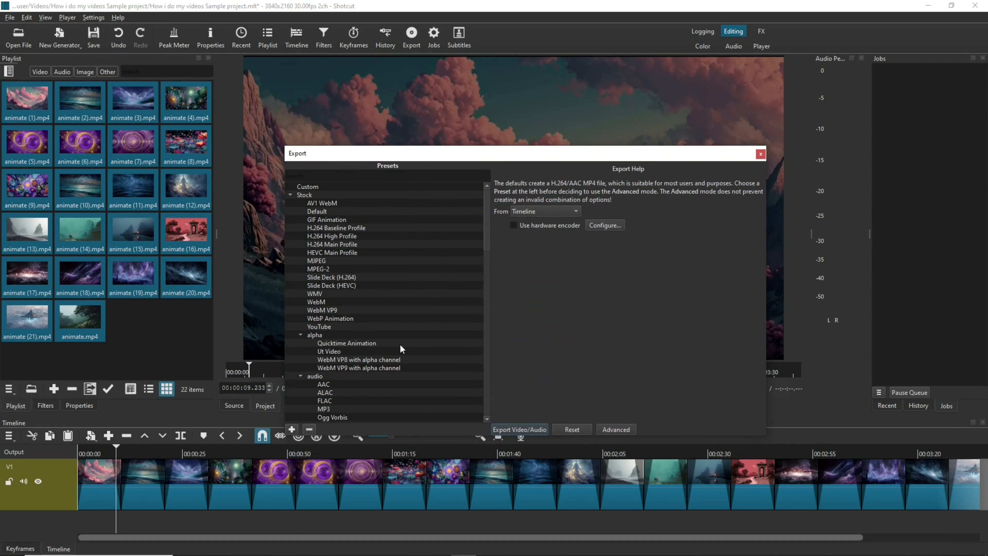
# - Export the timeline video with the YouTube preset, save the file and close the export settings
pyautogui.click(323, 327)
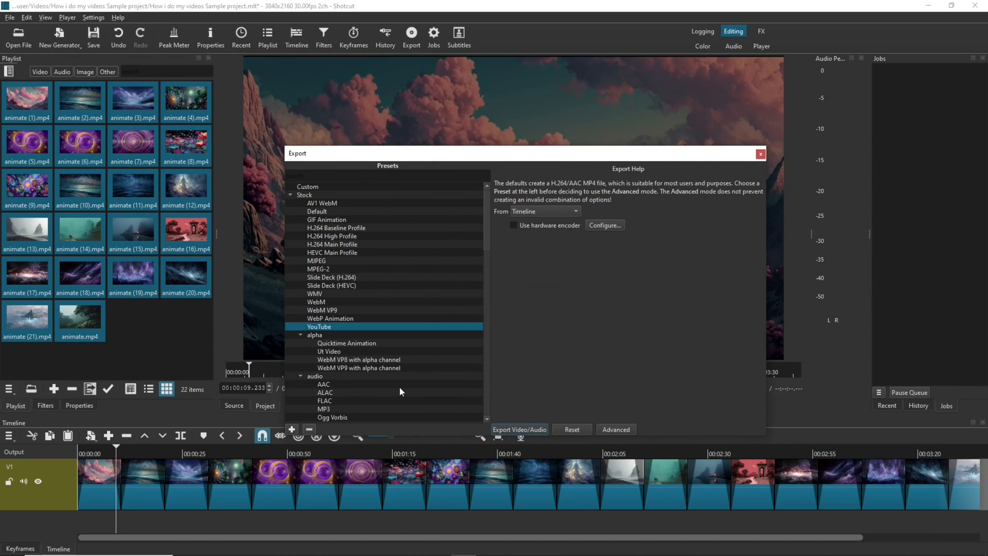
pyautogui.click(512, 426)
pyautogui.click(691, 422)
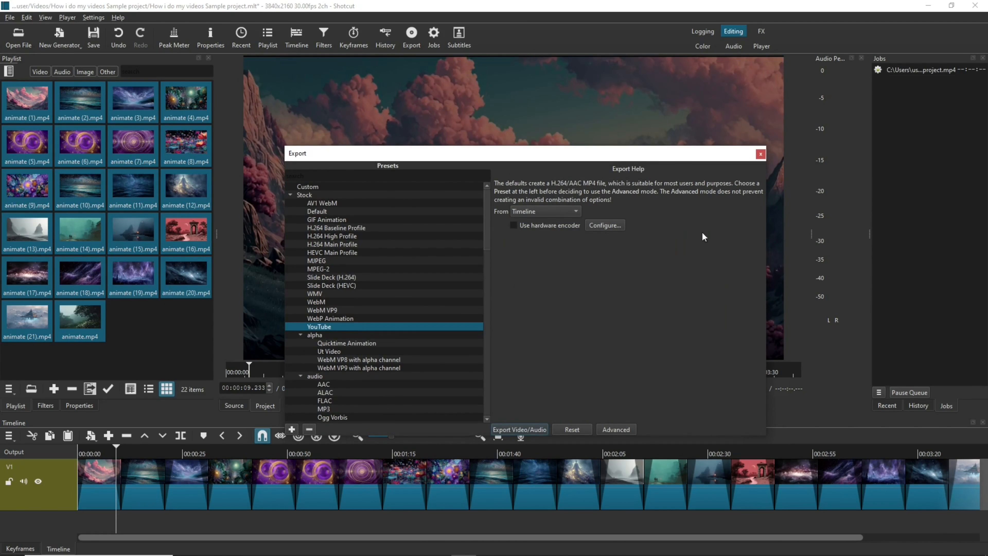
pyautogui.click(761, 153)
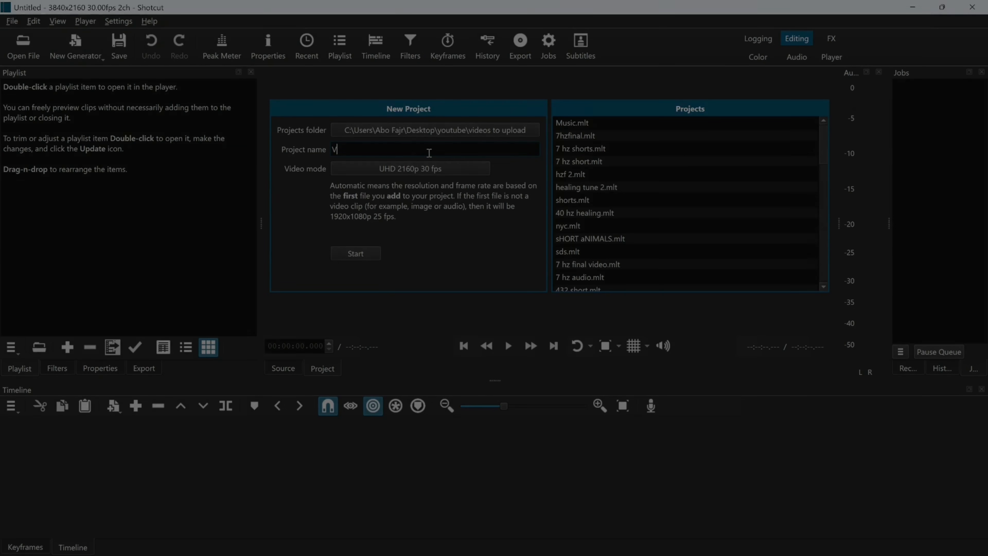
# - Create a new project named Video Music in UHD 2160p 30 fps mode
pyautogui.write('Video Music')
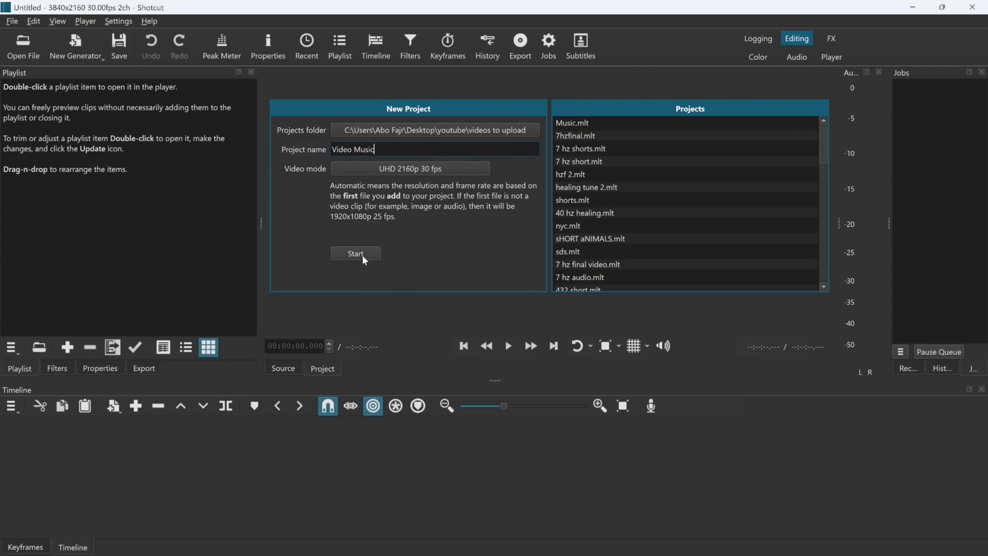
pyautogui.click(363, 257)
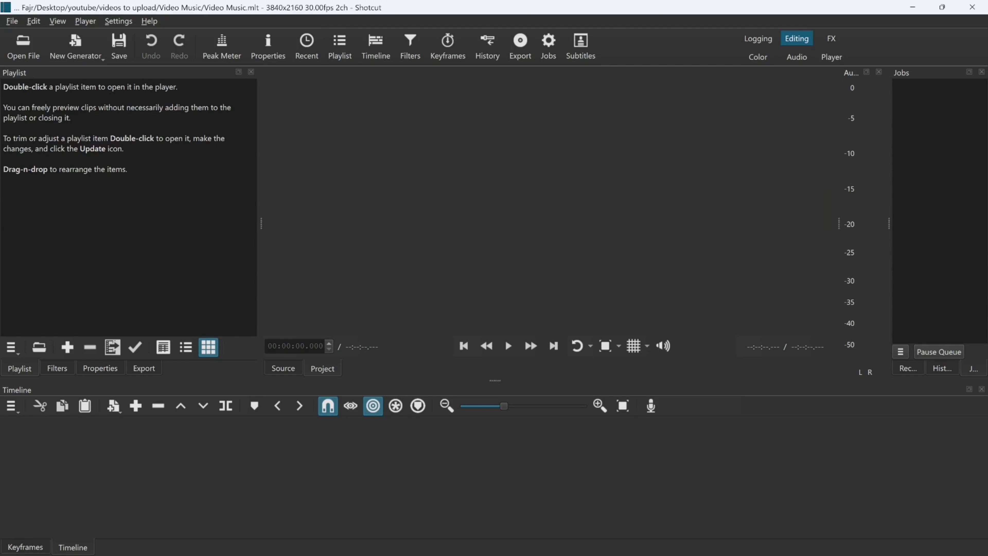
# - Import the ES_Binaural Cloud (Alpha 7 Hz) MP3 from the VIDEOS ASSETS folder and place it at the timeline's start
pyautogui.click(317, 481)
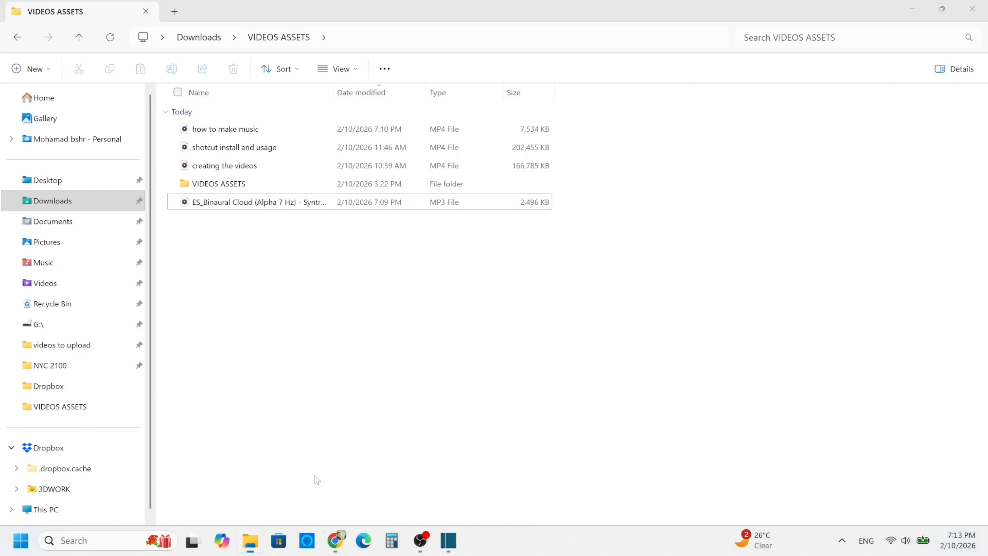
pyautogui.moveTo(249, 201); pyautogui.dragTo(134, 176)
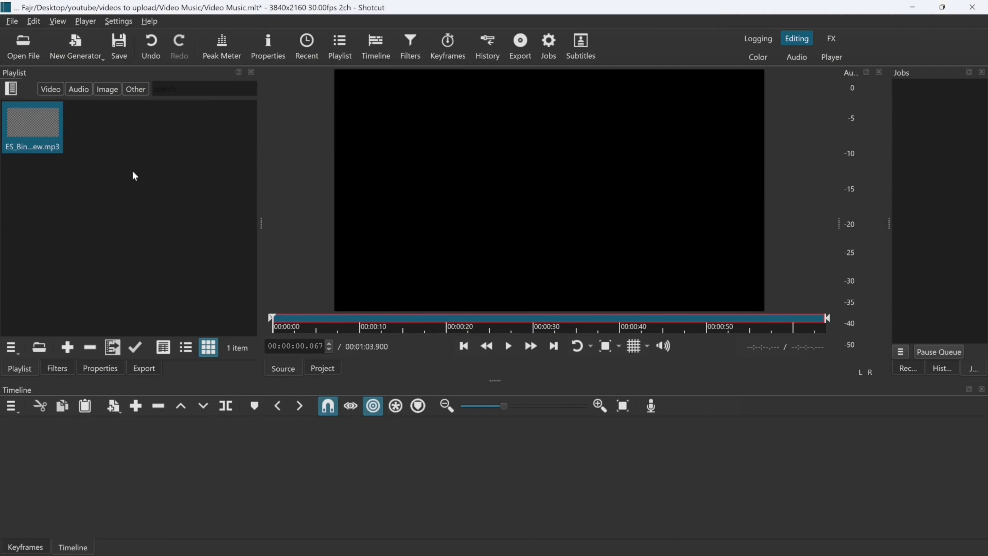
pyautogui.moveTo(136, 493)
pyautogui.mouseDown()
pyautogui.moveTo(106, 462)
pyautogui.moveTo(141, 474)
pyautogui.mouseUp()
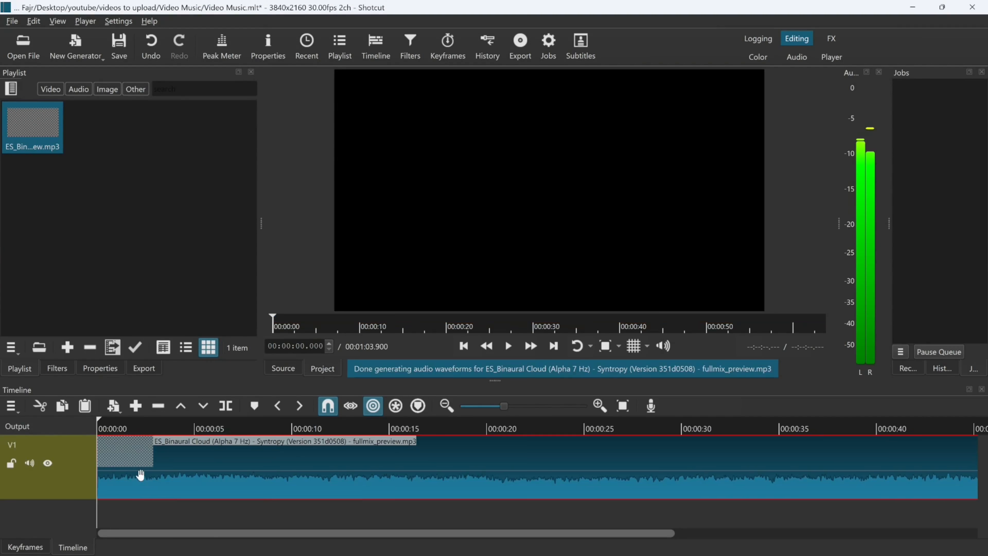
# - Append a second copy of the Binaural Cloud track directly after the first one
pyautogui.moveTo(211, 536); pyautogui.dragTo(675, 512)
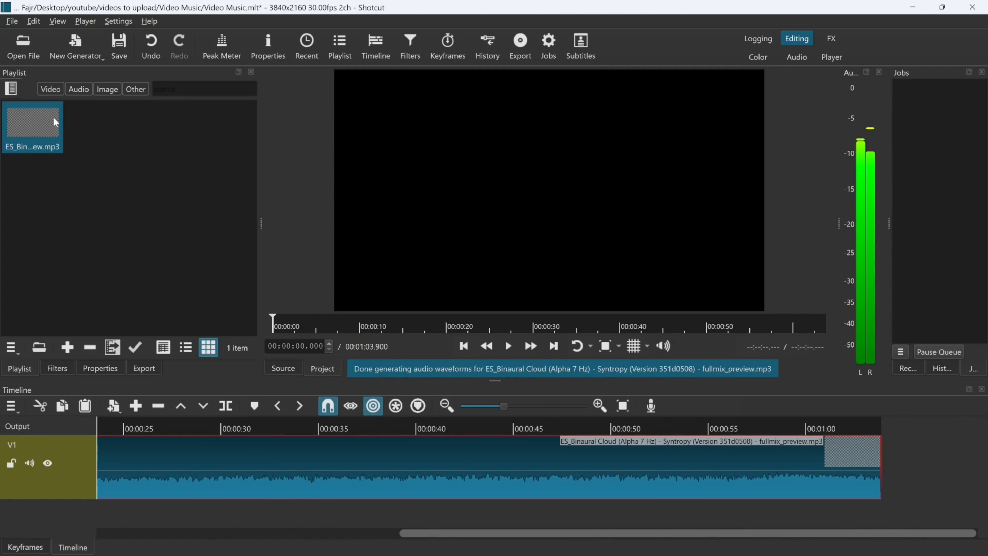
pyautogui.moveTo(45, 123); pyautogui.dragTo(885, 463)
pyautogui.moveTo(524, 539); pyautogui.dragTo(670, 541)
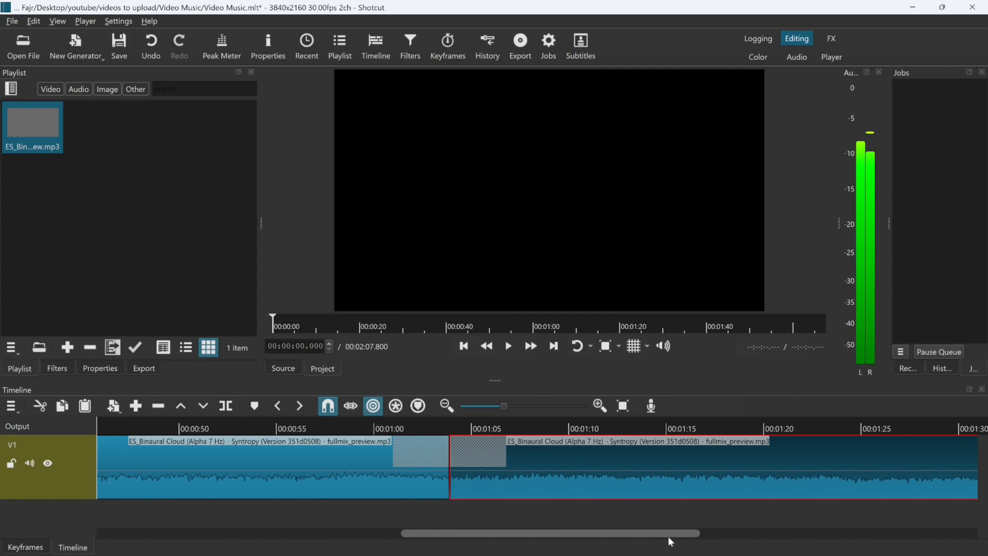
# - Play the music around the join between the two copies, lowering the system volume to 32
pyautogui.moveTo(469, 326); pyautogui.dragTo(477, 326)
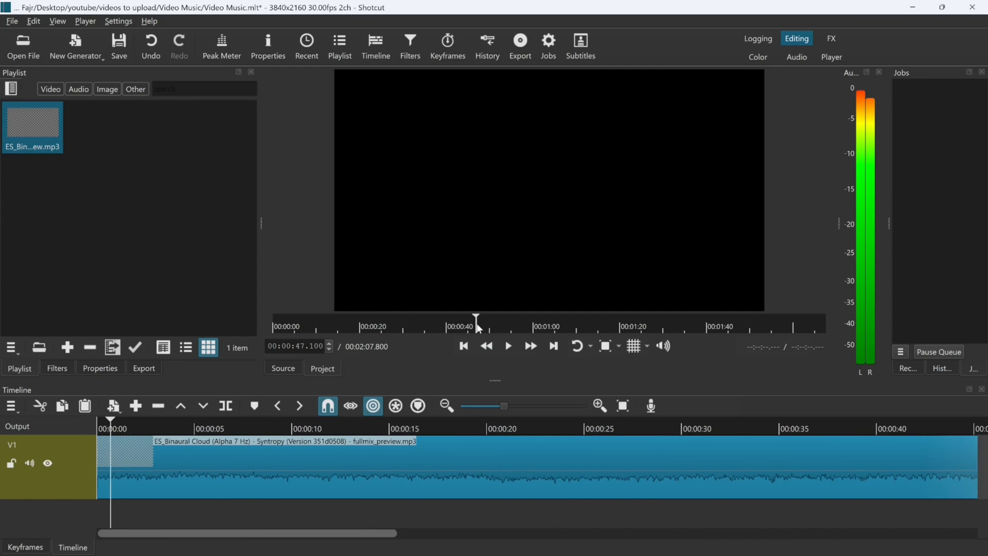
pyautogui.click(516, 349)
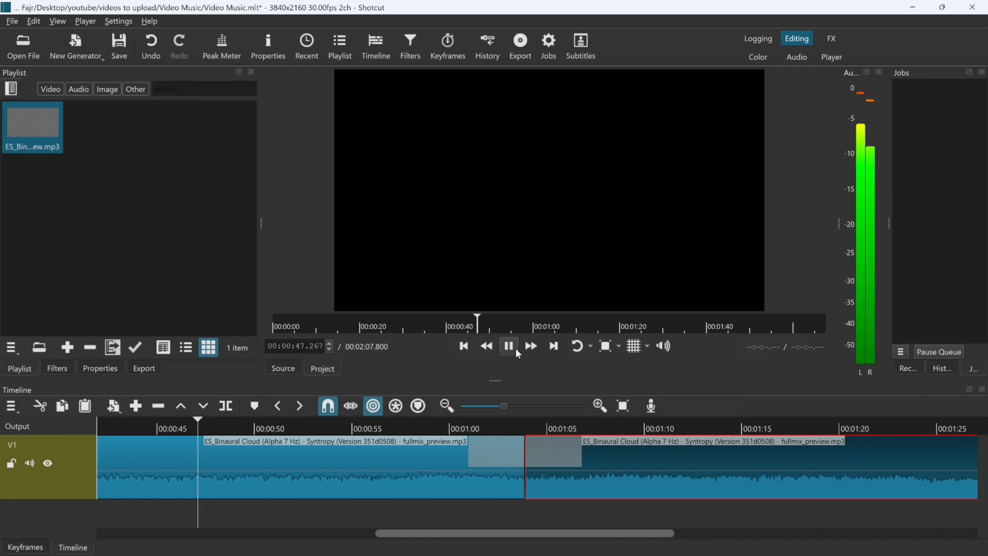
pyautogui.press('XF86AudioLowerVolume')
pyautogui.press('XF86AudioLowerVolume')
pyautogui.press('XF86AudioLowerVolume')
pyautogui.press('XF86AudioLowerVolume')
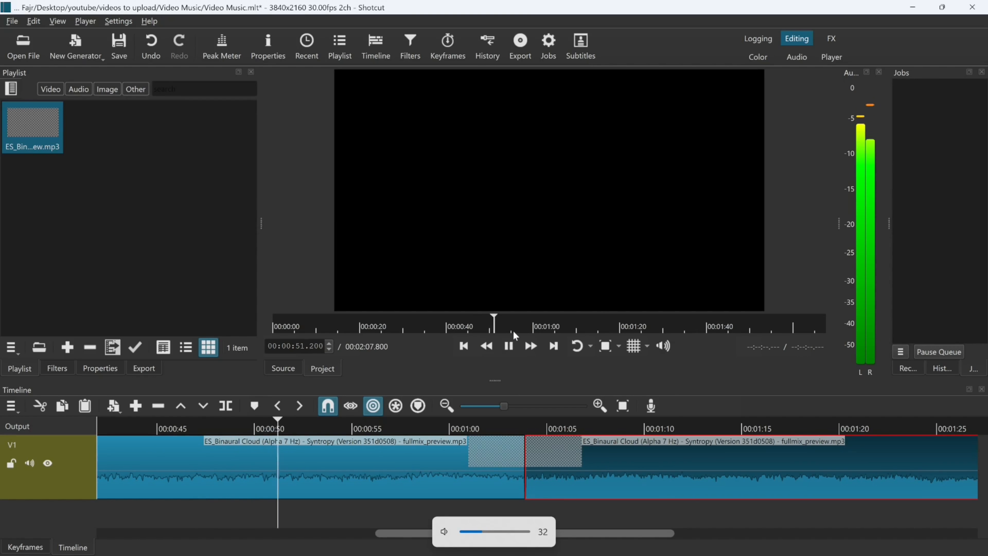
pyautogui.click(517, 323)
pyautogui.click(523, 323)
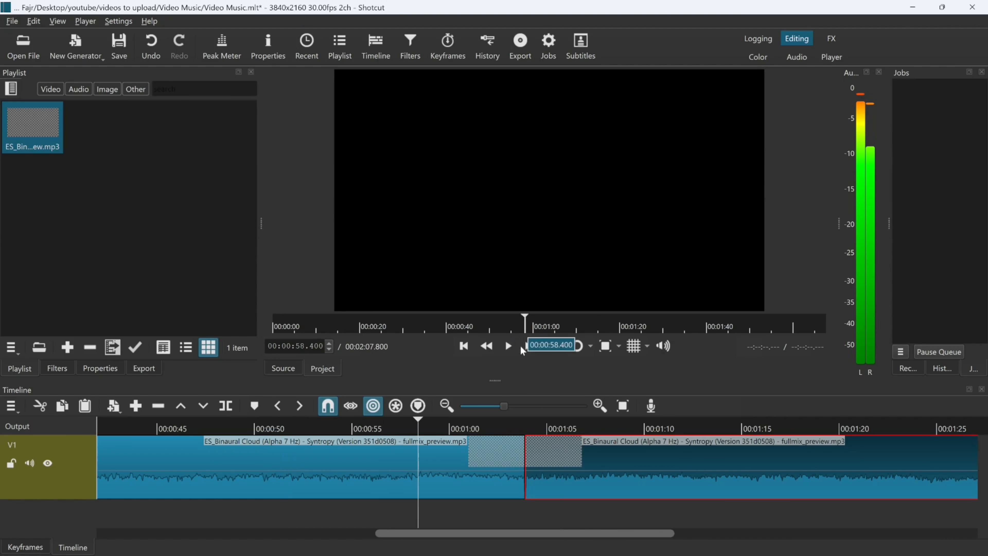
pyautogui.click(541, 323)
pyautogui.click(509, 346)
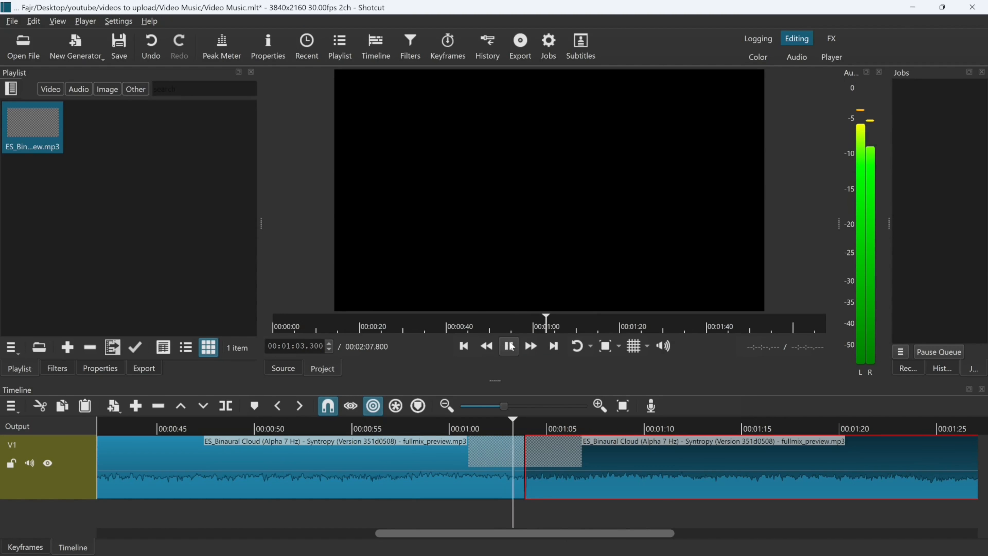
pyautogui.click(509, 344)
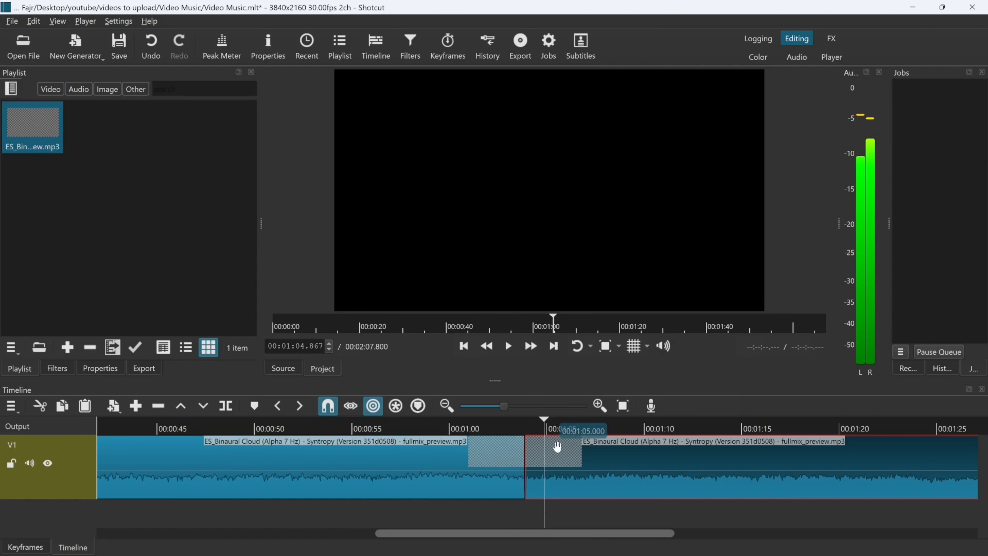
# - Overlap the two music copies by about 0.9 seconds to create a cross-fade, and play across it
pyautogui.moveTo(560, 457); pyautogui.dragTo(460, 428)
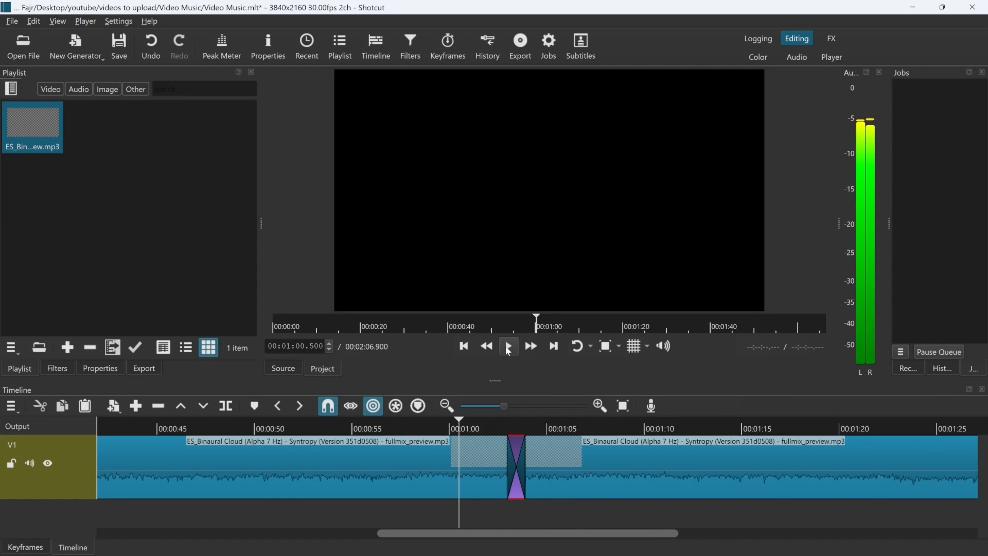
pyautogui.click(507, 349)
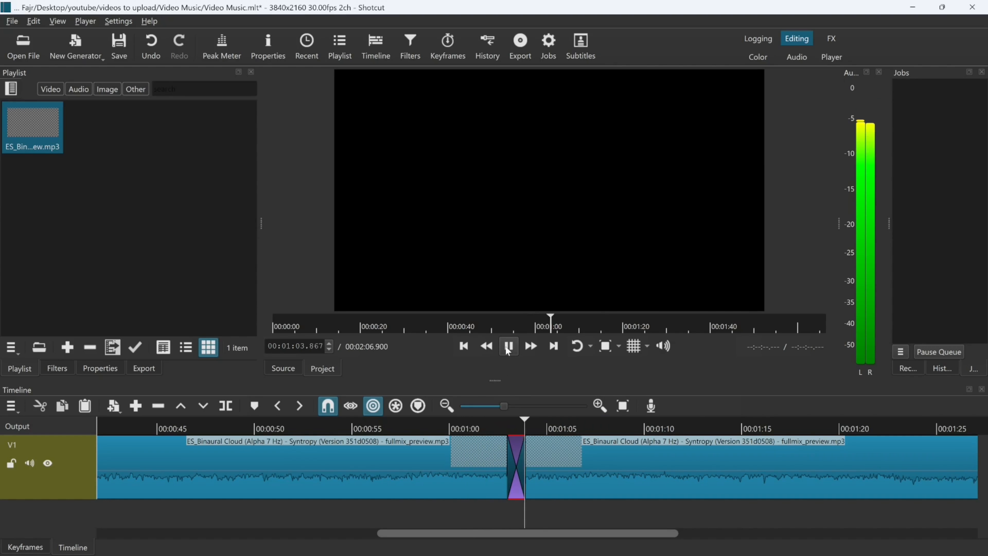
pyautogui.click(508, 349)
# - Add a third copy of the Binaural Cloud track, overlapping the second one's end by about 0.9 seconds as a cross-fade
pyautogui.moveTo(523, 536); pyautogui.dragTo(867, 488)
pyautogui.moveTo(54, 141); pyautogui.dragTo(958, 475)
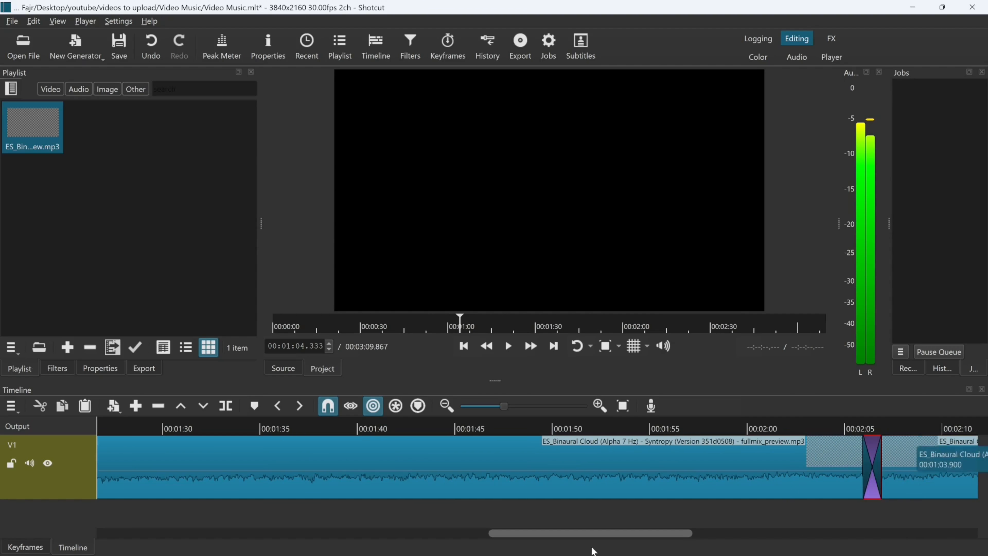
pyautogui.moveTo(571, 537); pyautogui.dragTo(176, 523)
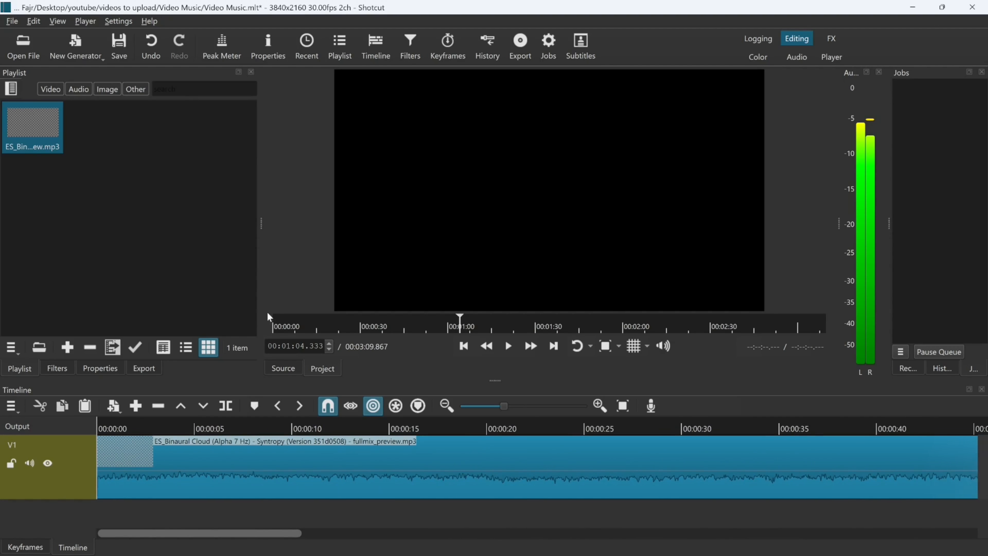
# - Export the timeline with the MP3 audio preset as Video Music in the videos to upload folder
pyautogui.click(520, 46)
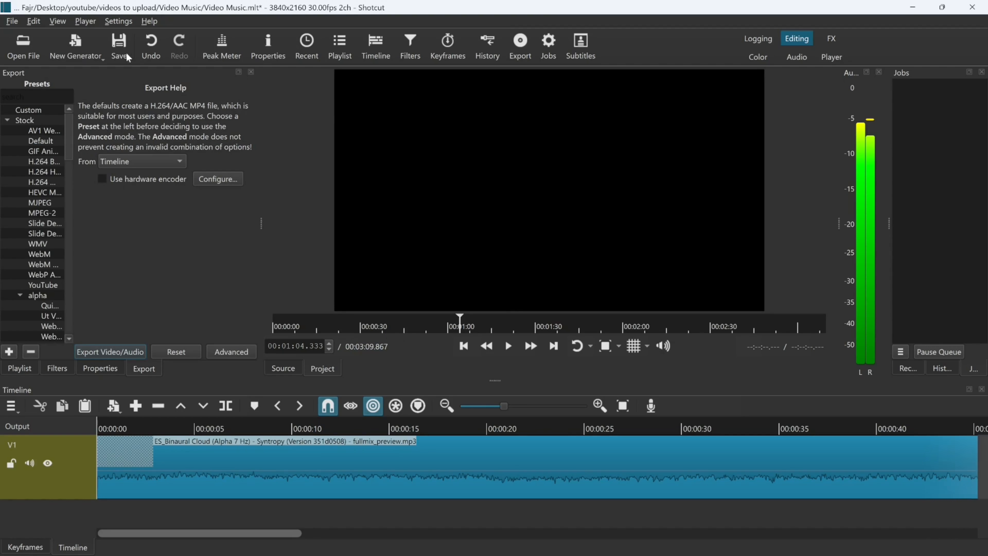
pyautogui.moveTo(103, 79); pyautogui.dragTo(428, 175)
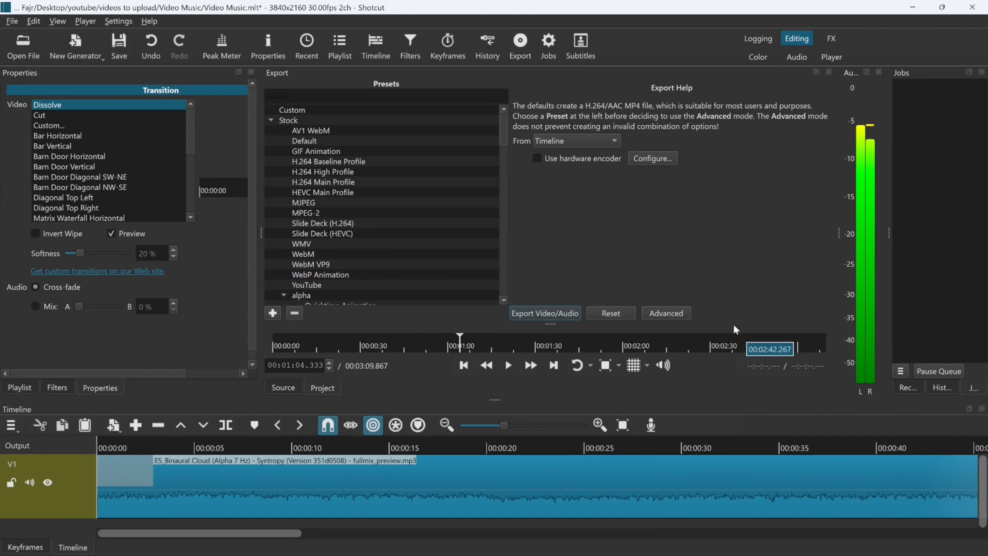
pyautogui.scroll(-6, 358, 260)
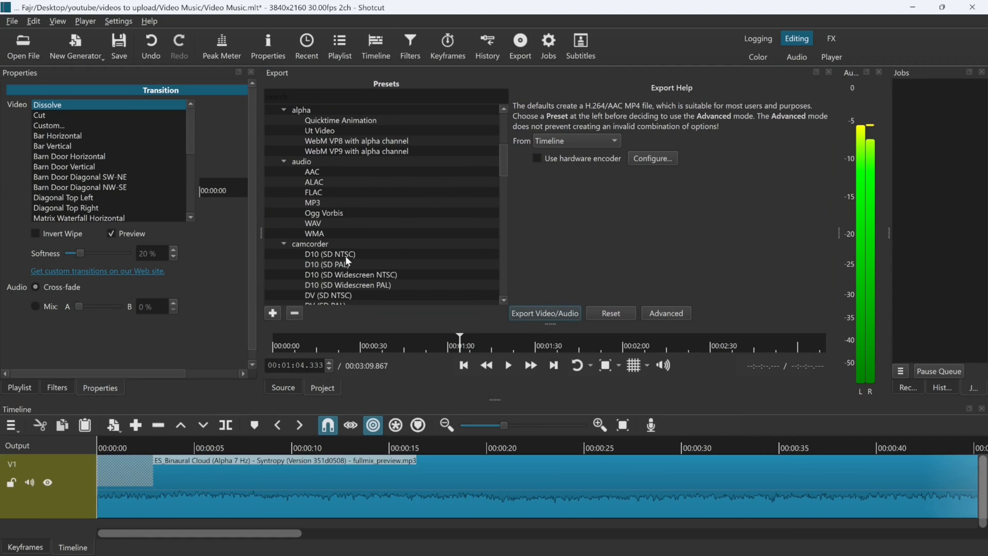
pyautogui.click(317, 202)
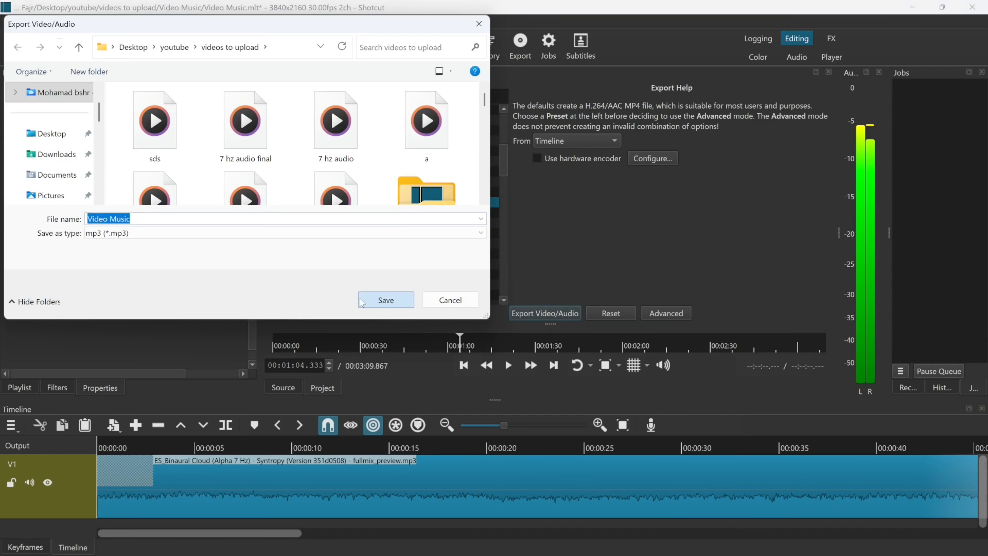
pyautogui.click(385, 299)
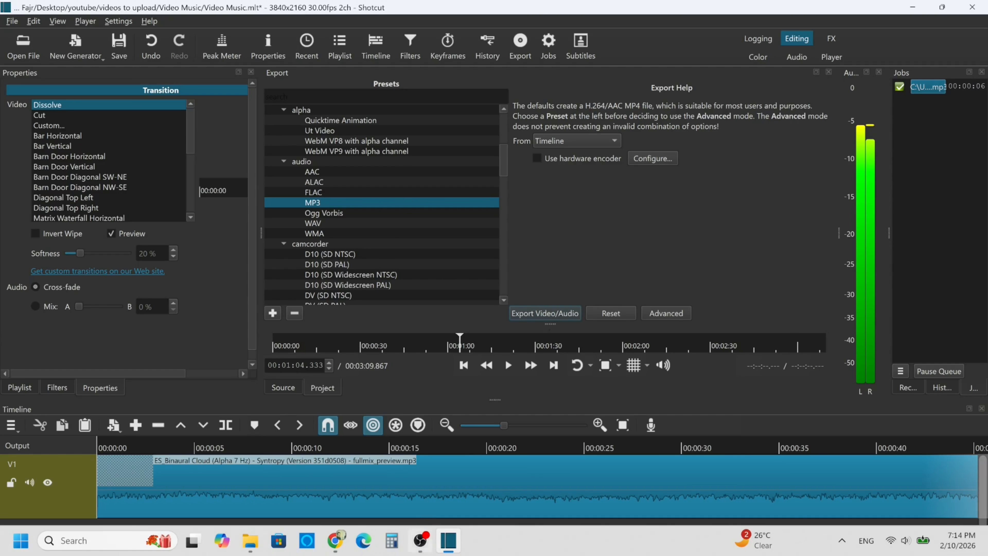
# - Import the three files from the Assets folder (video, Binaural Cloud music, green-screen subscribe clip) into the final video project's playlist
pyautogui.moveTo(452, 543)
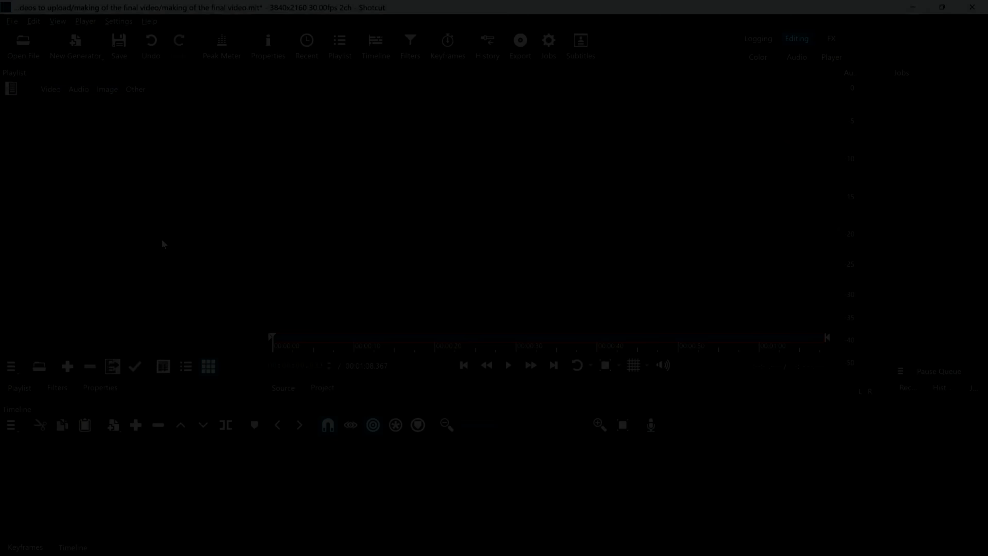
pyautogui.hotkey('alt', 'Tab')
pyautogui.hotkey('alt', 'Tab')
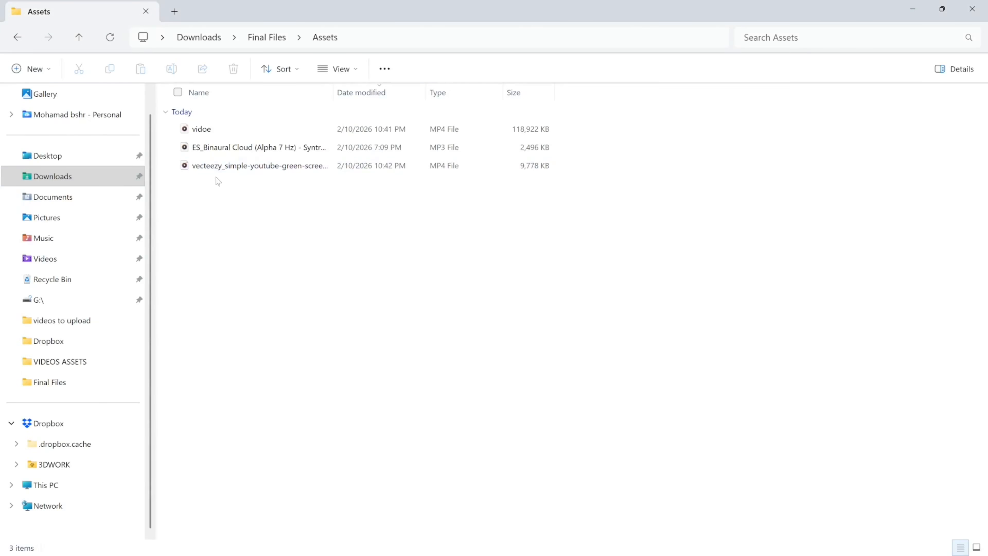
pyautogui.moveTo(225, 193); pyautogui.dragTo(117, 154)
pyautogui.hotkey('alt', 'Tab')
pyautogui.hotkey('alt', 'Tab')
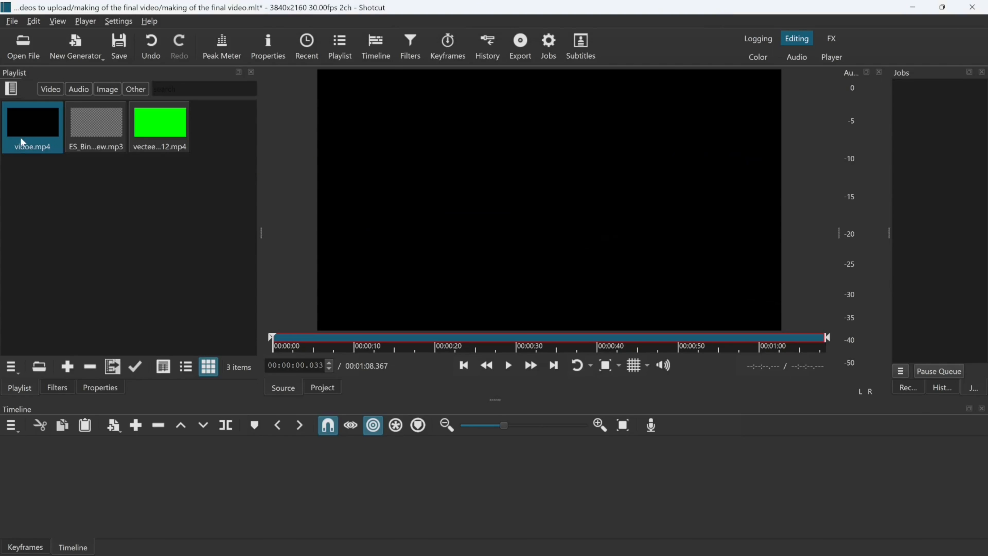
# - Place vidoe.mp4 at the start of the timeline and add an audio track
pyautogui.moveTo(127, 471); pyautogui.dragTo(137, 470)
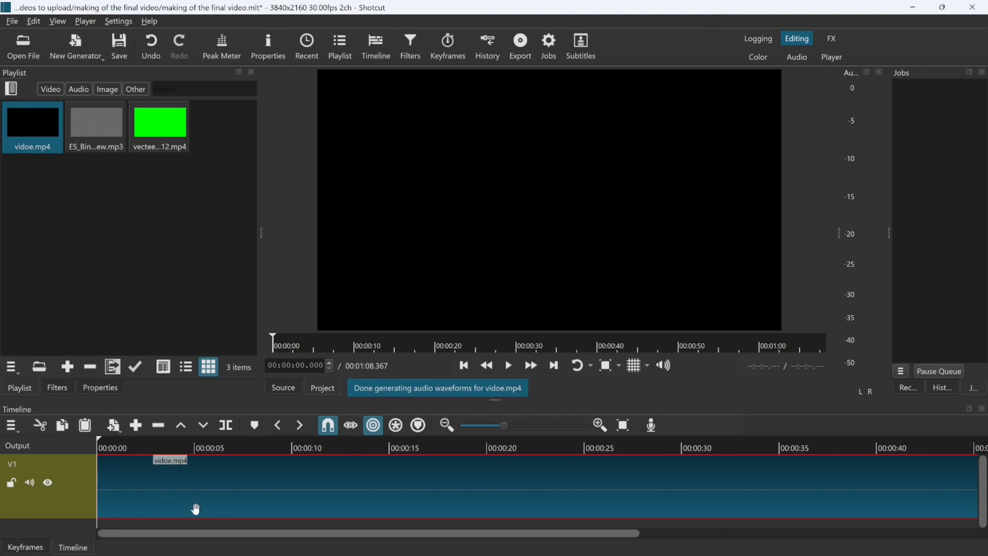
pyautogui.rightClick(201, 524)
pyautogui.moveTo(236, 439)
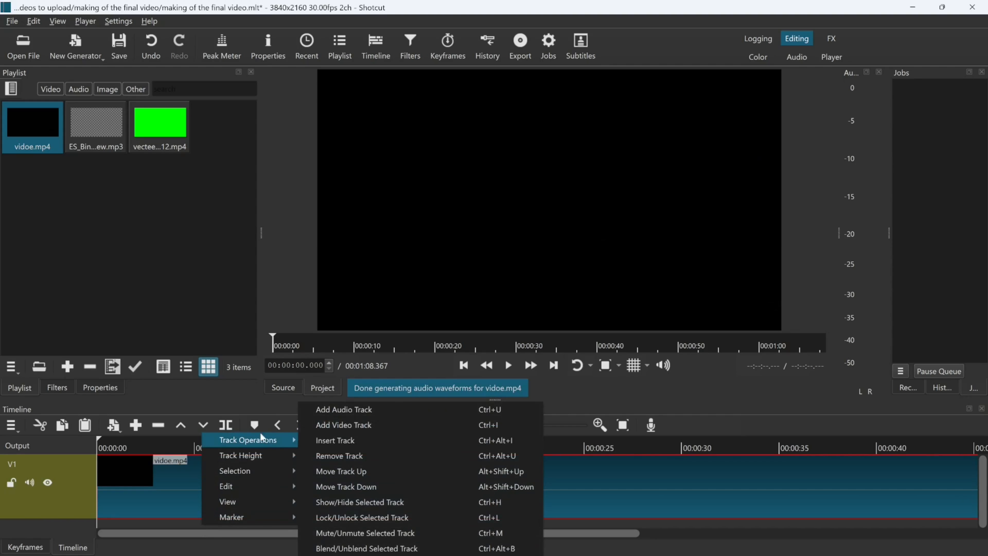
pyautogui.click(362, 409)
pyautogui.moveTo(986, 492); pyautogui.dragTo(986, 521)
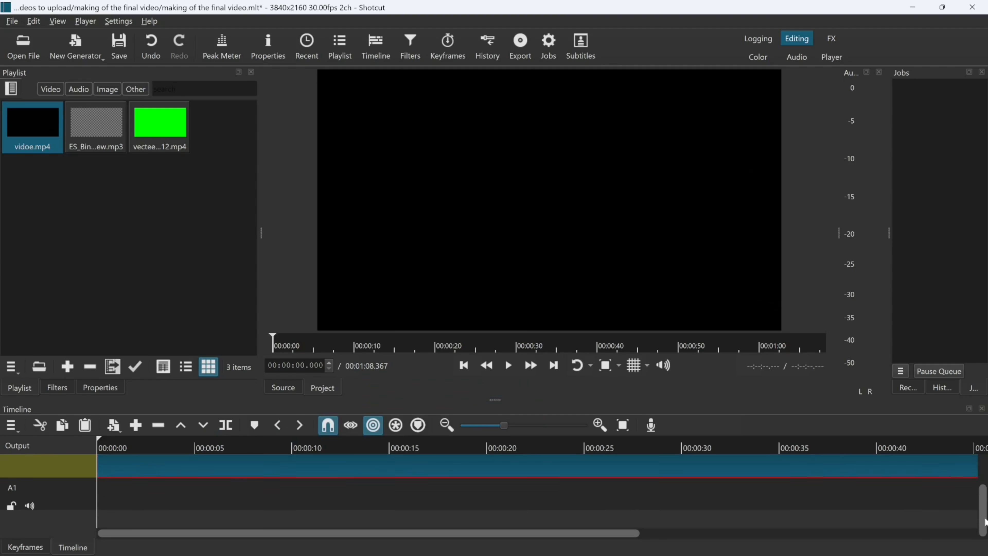
# - Place the Binaural Cloud music at the start of track A1 and append a second copy overlapping it by about 0.8 seconds
pyautogui.click(91, 130)
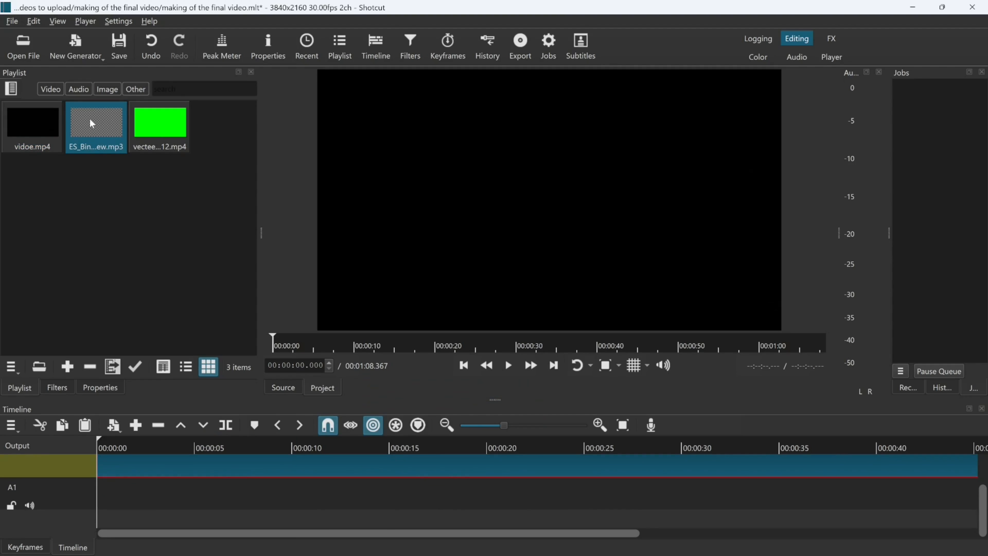
pyautogui.moveTo(92, 123); pyautogui.dragTo(102, 503)
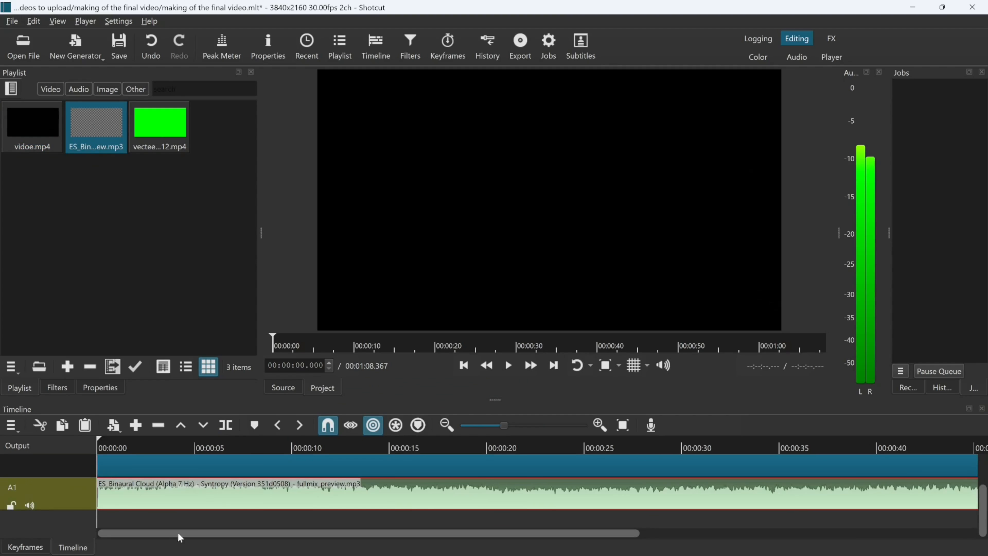
pyautogui.moveTo(180, 537); pyautogui.dragTo(660, 537)
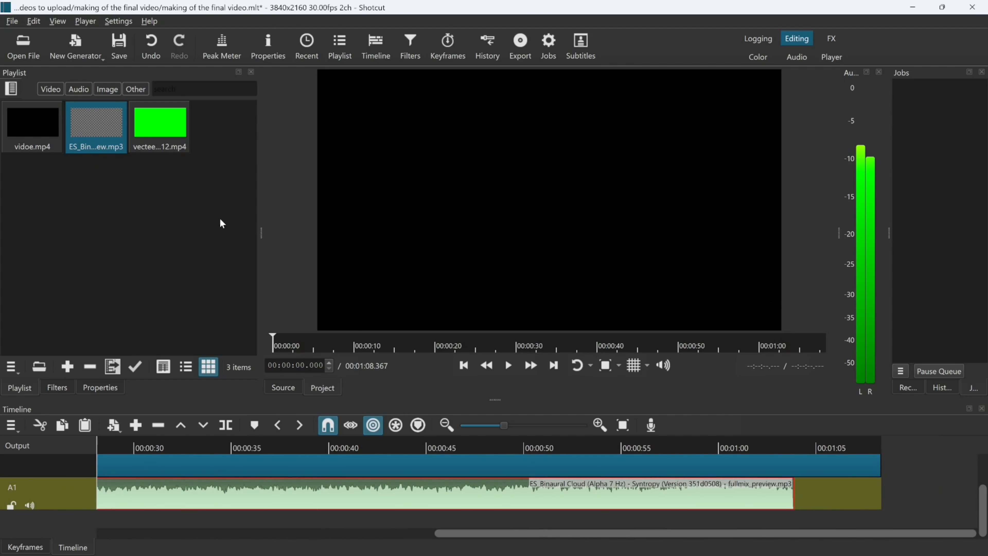
pyautogui.moveTo(94, 118); pyautogui.dragTo(808, 510)
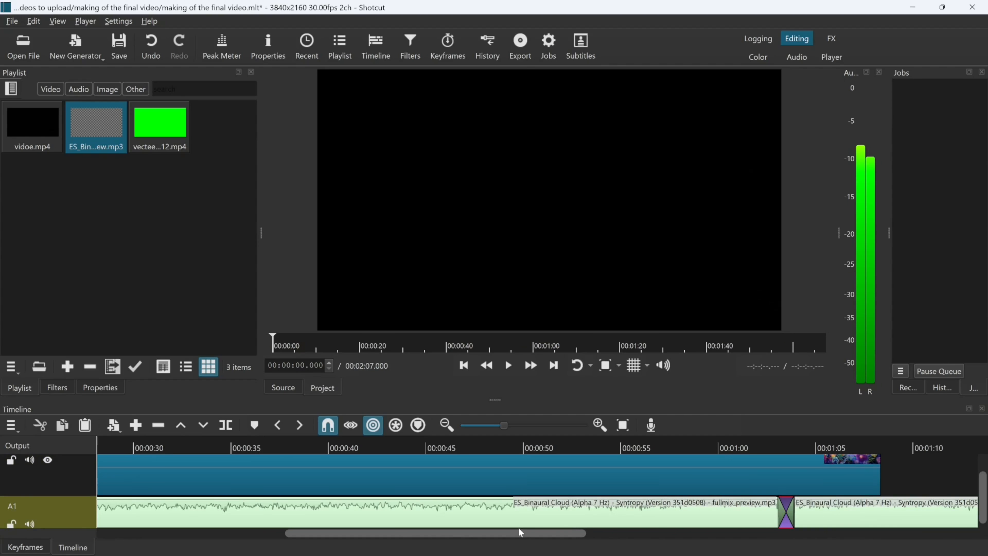
# - Split the second music copy where the video ends, at 00:01:08.367, and delete the excess part
pyautogui.moveTo(519, 532); pyautogui.dragTo(563, 542)
pyautogui.moveTo(537, 350); pyautogui.dragTo(567, 346)
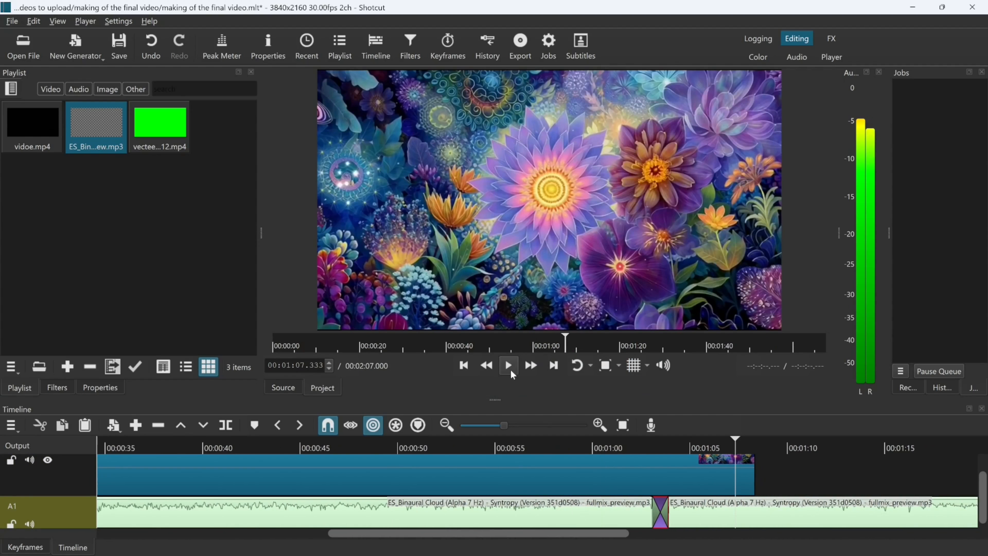
pyautogui.click(509, 366)
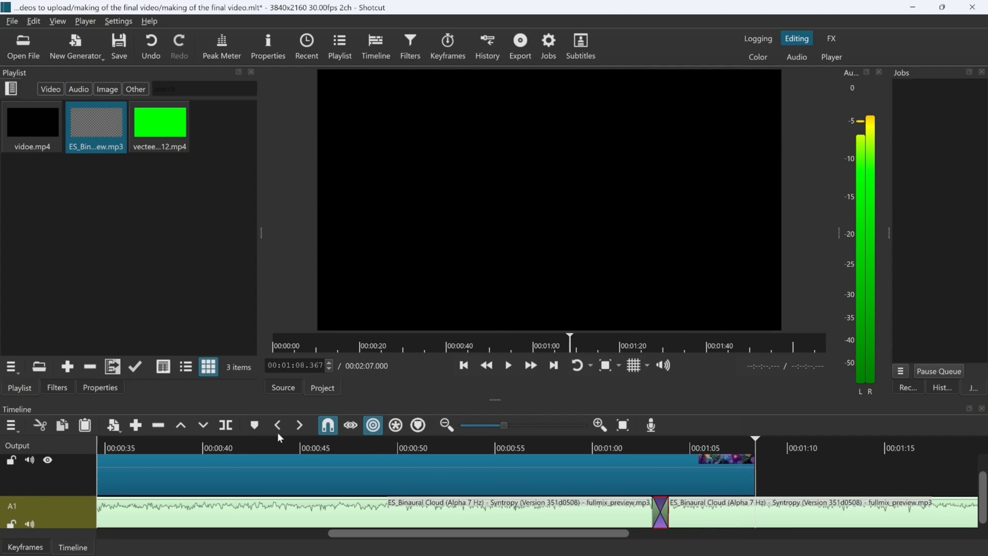
pyautogui.click(752, 516)
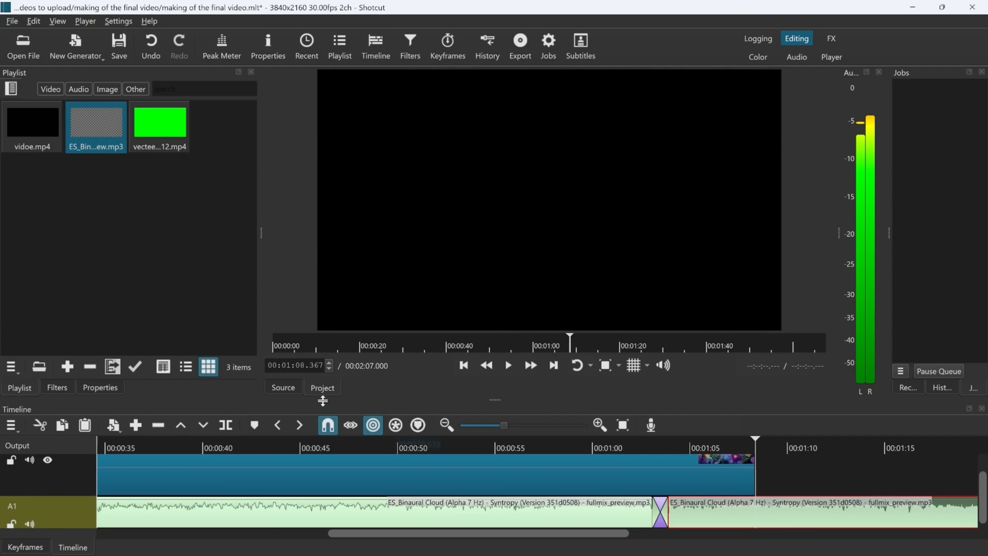
pyautogui.click(223, 428)
pyautogui.click(795, 516)
pyautogui.press('Delete')
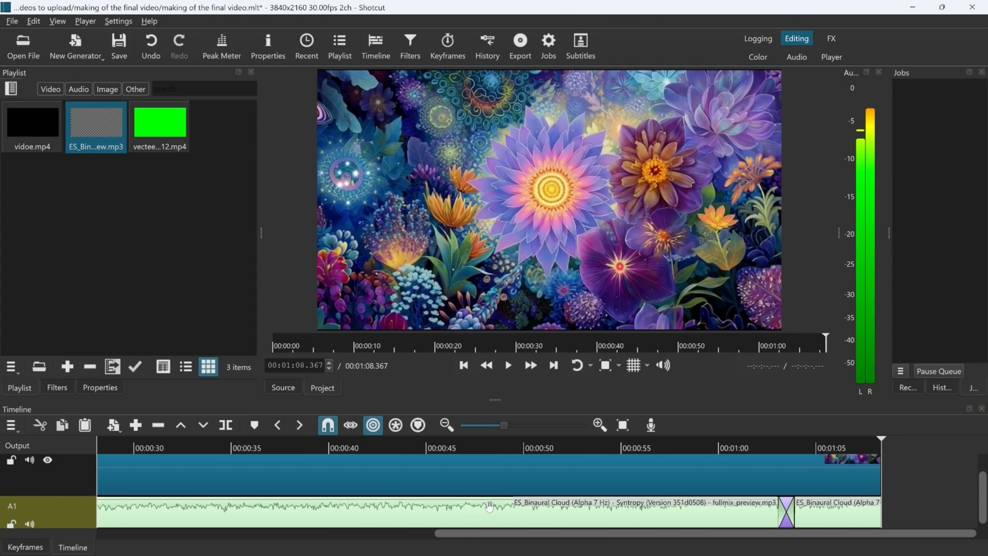
# - Return the playhead to the start and add a second video track above the main video
pyautogui.click(397, 345)
pyautogui.press('Home')
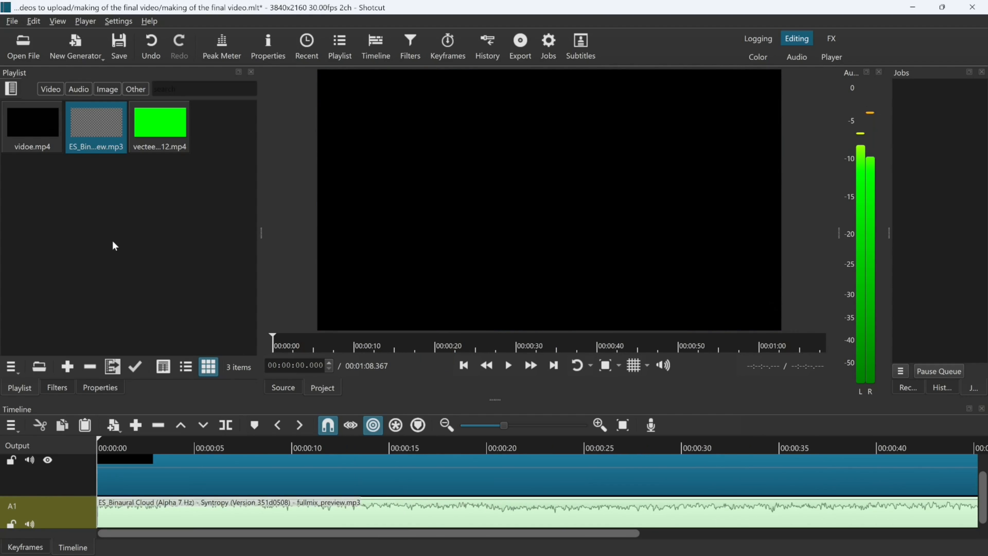
pyautogui.moveTo(984, 492); pyautogui.dragTo(985, 535)
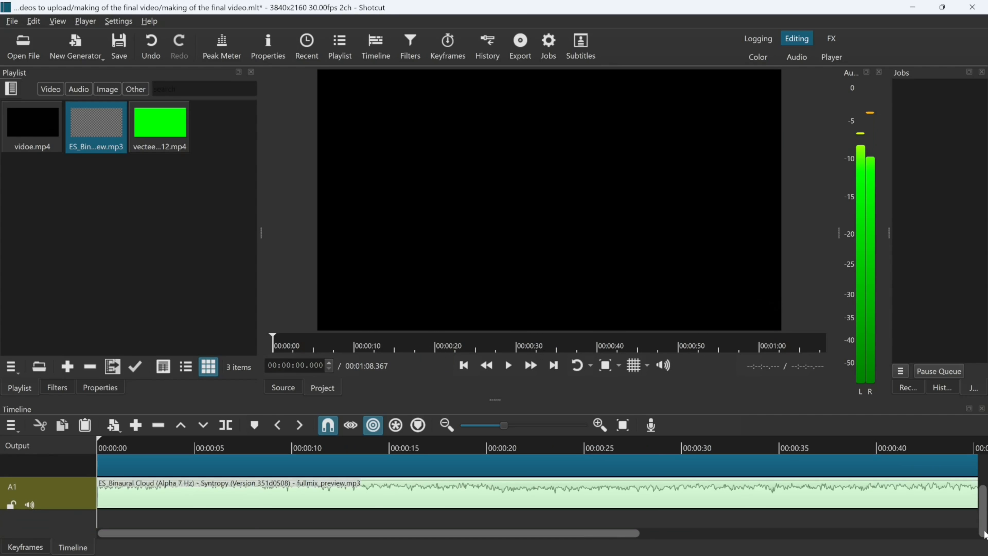
pyautogui.rightClick(195, 528)
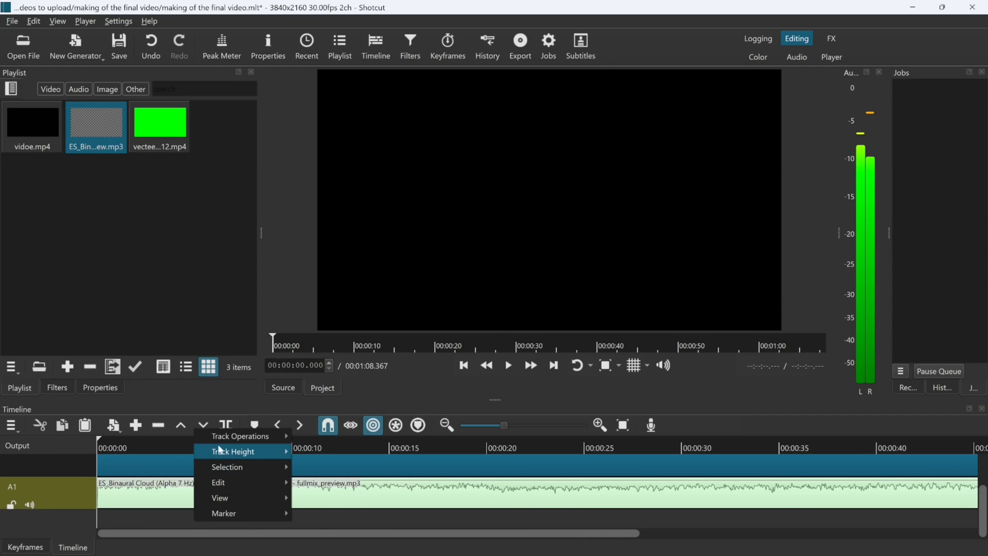
pyautogui.moveTo(243, 436)
pyautogui.click(355, 424)
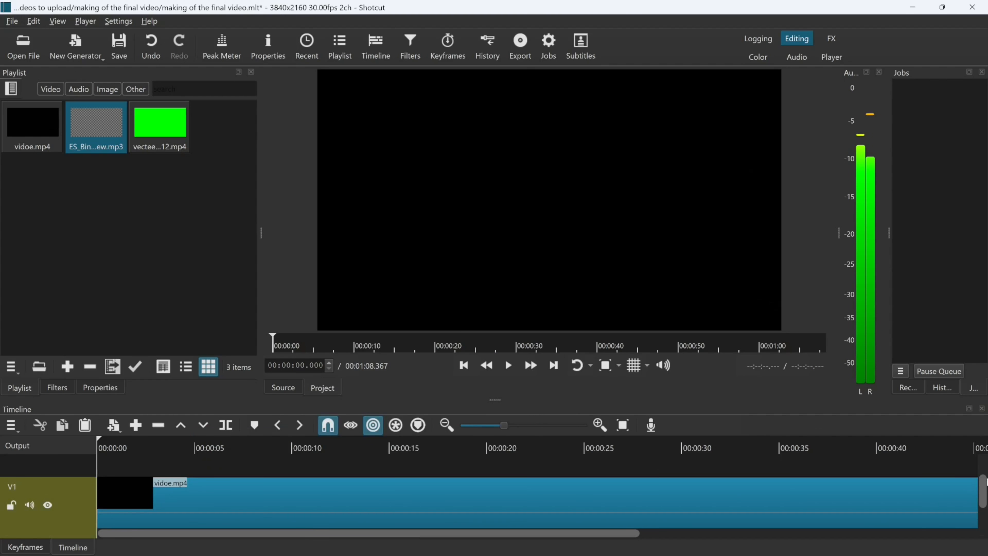
# - Place the green-screen subscribe clip on track V2 starting at 5 seconds, and play the timeline up to 00:00:07.400
pyautogui.click(152, 139)
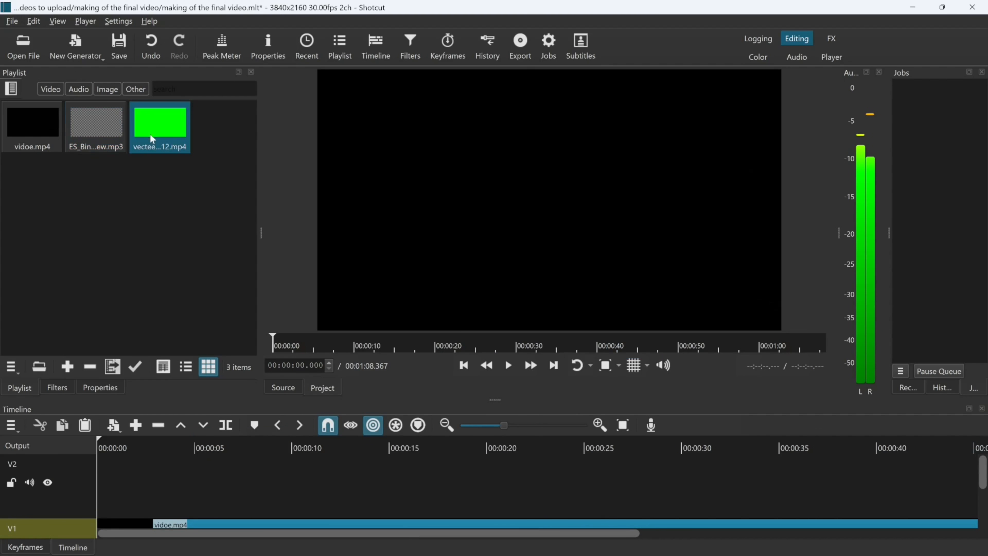
pyautogui.click(95, 130)
pyautogui.click(178, 123)
pyautogui.moveTo(202, 403); pyautogui.dragTo(195, 480)
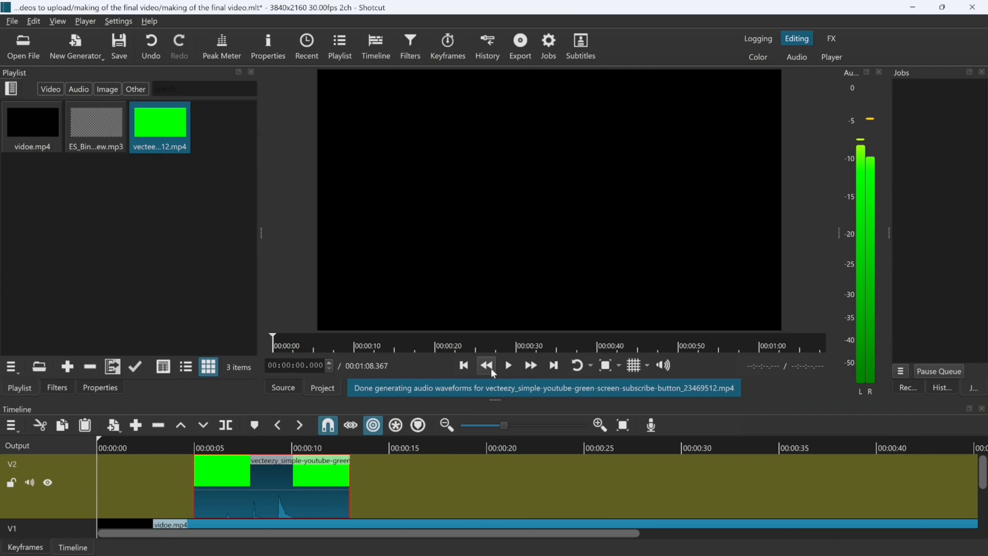
pyautogui.click(505, 366)
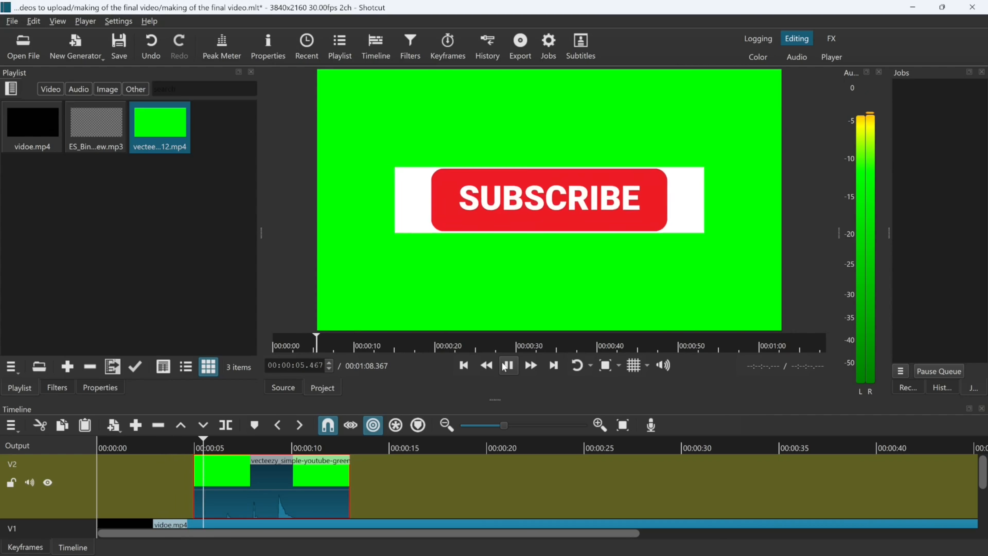
pyautogui.click(503, 364)
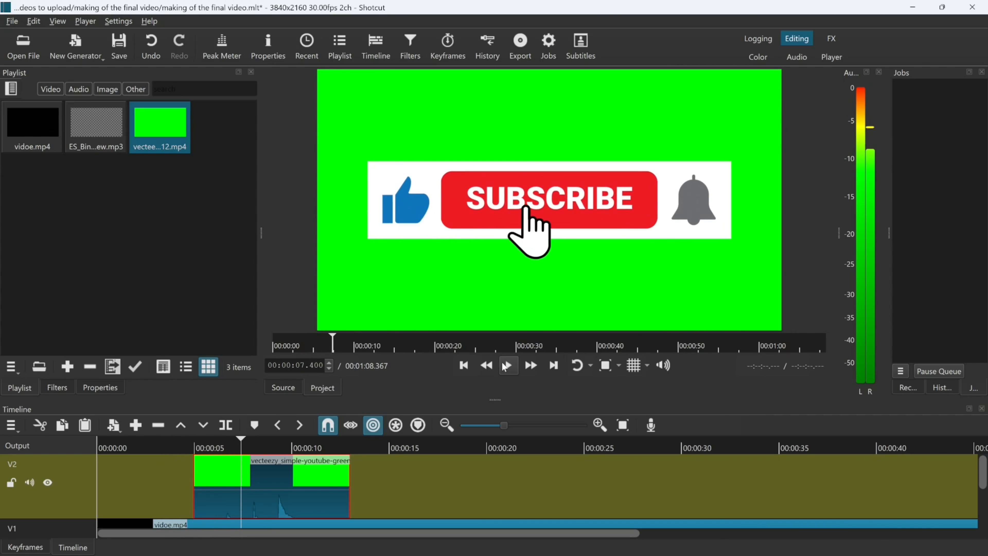
# - Add a Chroma Key: Simple filter to the subscribe clip to remove its green background
pyautogui.click(58, 387)
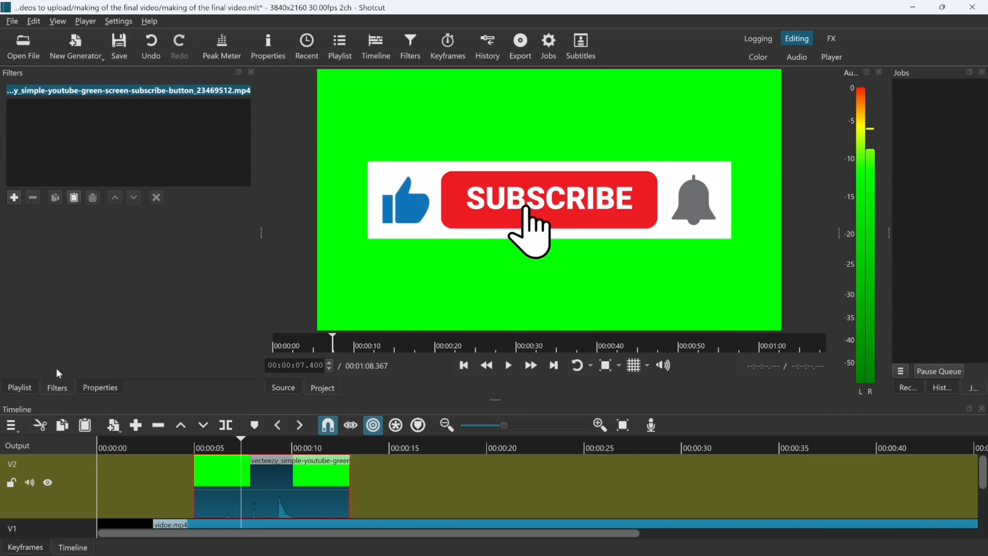
pyautogui.click(14, 198)
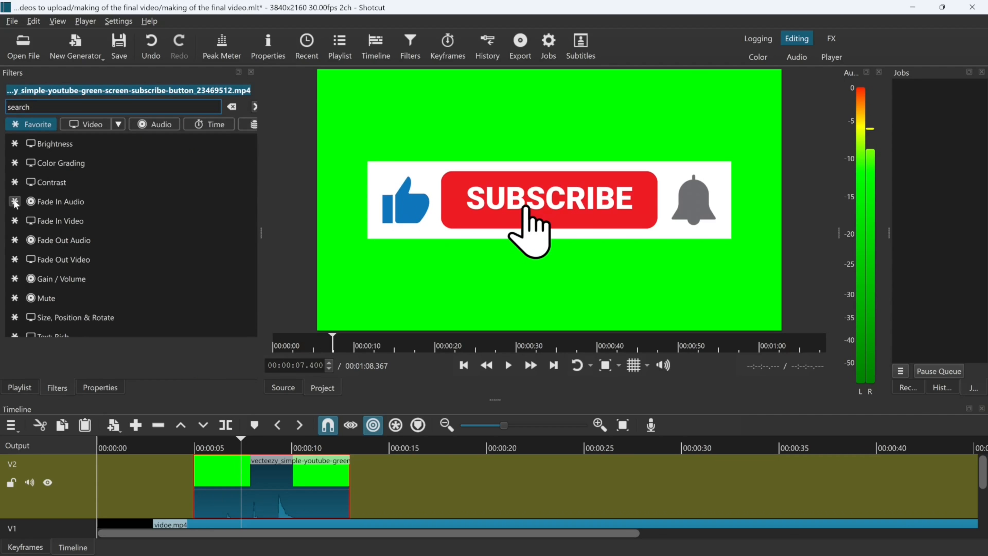
pyautogui.write('chr')
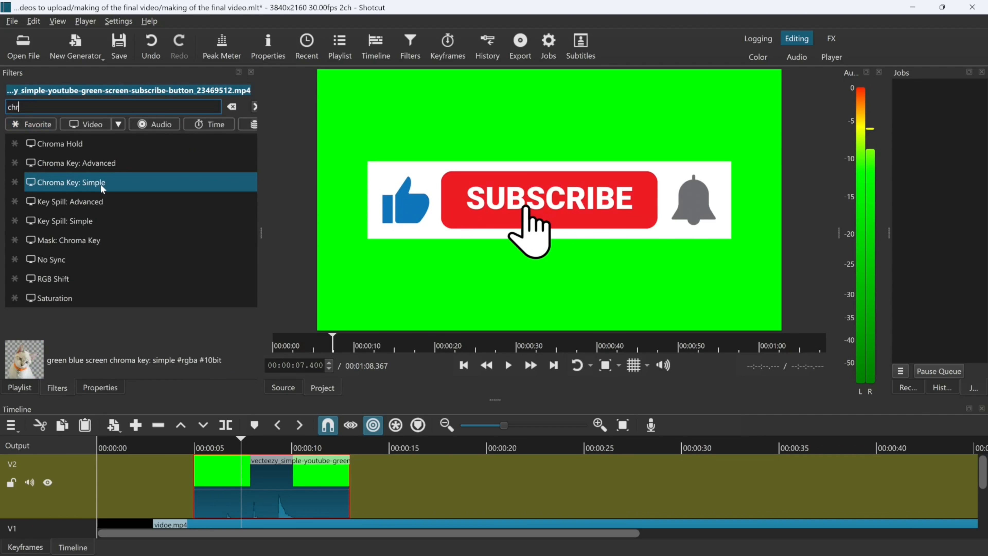
pyautogui.click(101, 184)
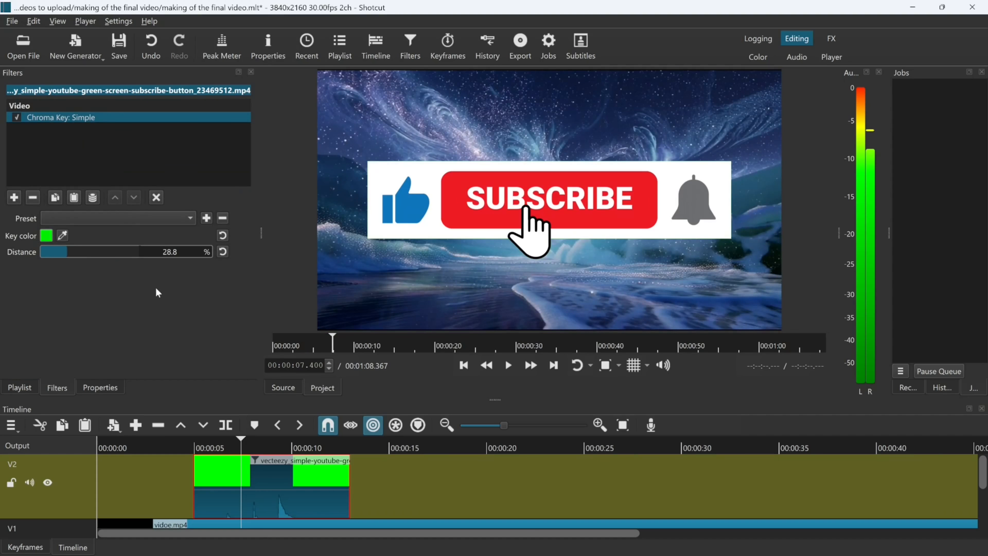
# - Add a Size, Position & Rotate filter to the subscribe clip and shrink it to about 1,657 x 932 in the frame's lower-right corner
pyautogui.click(16, 198)
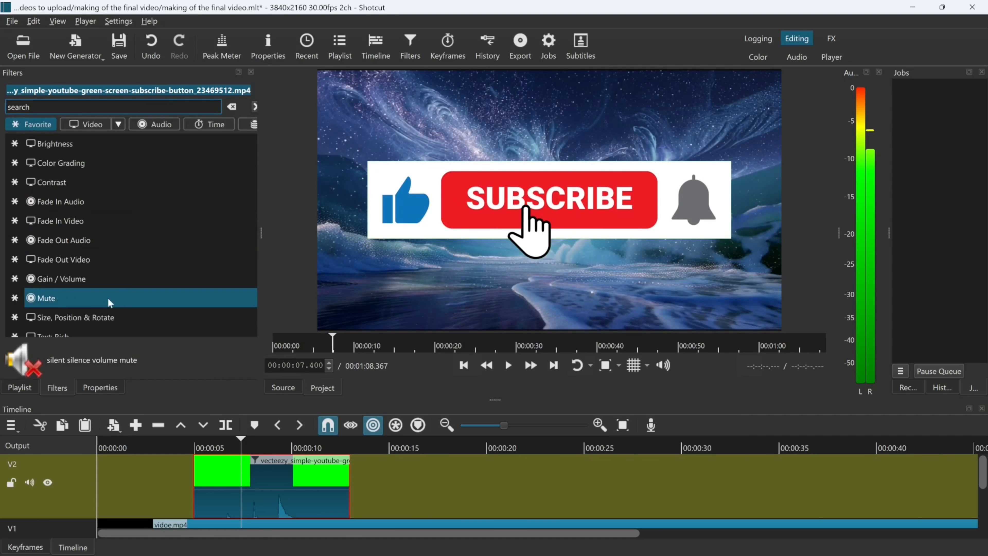
pyautogui.press('Return')
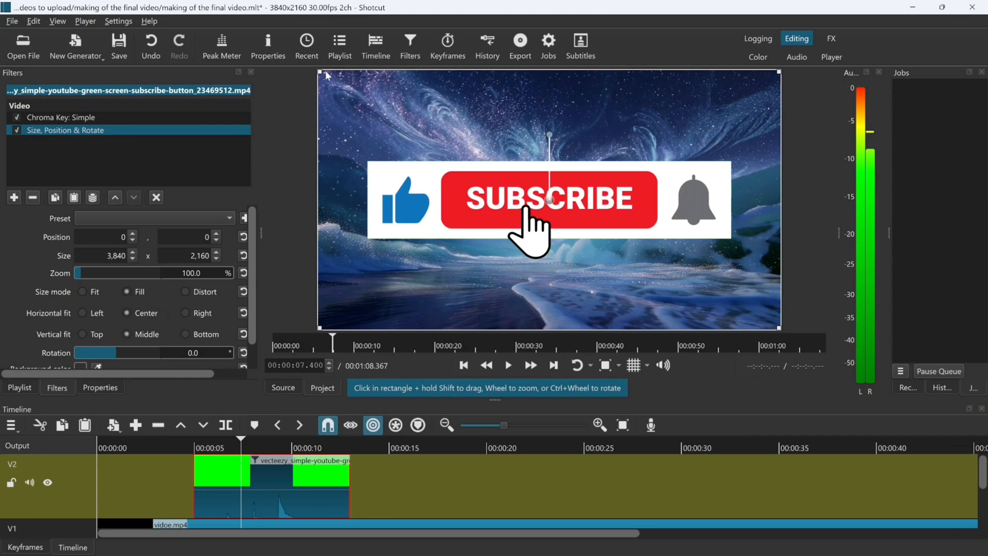
pyautogui.moveTo(320, 73); pyautogui.dragTo(584, 220)
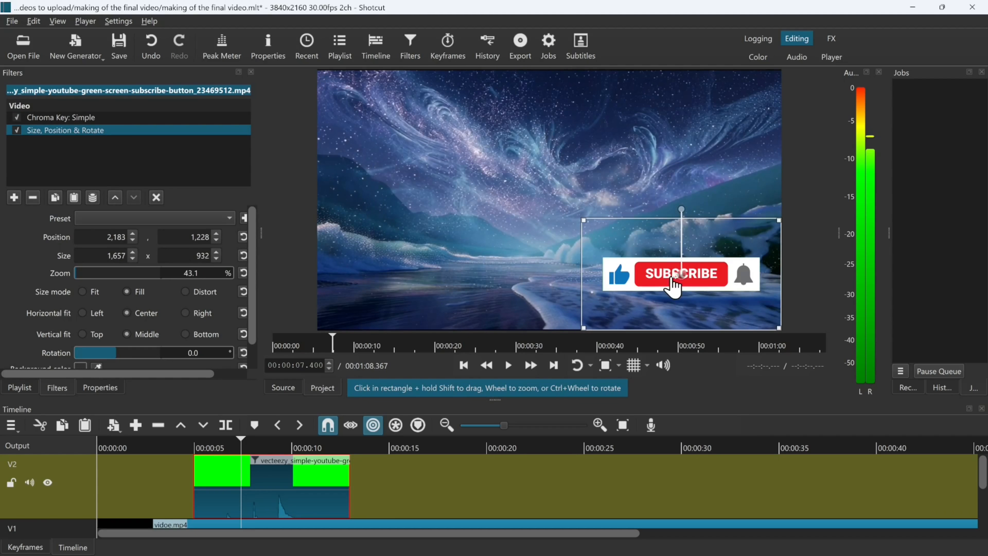